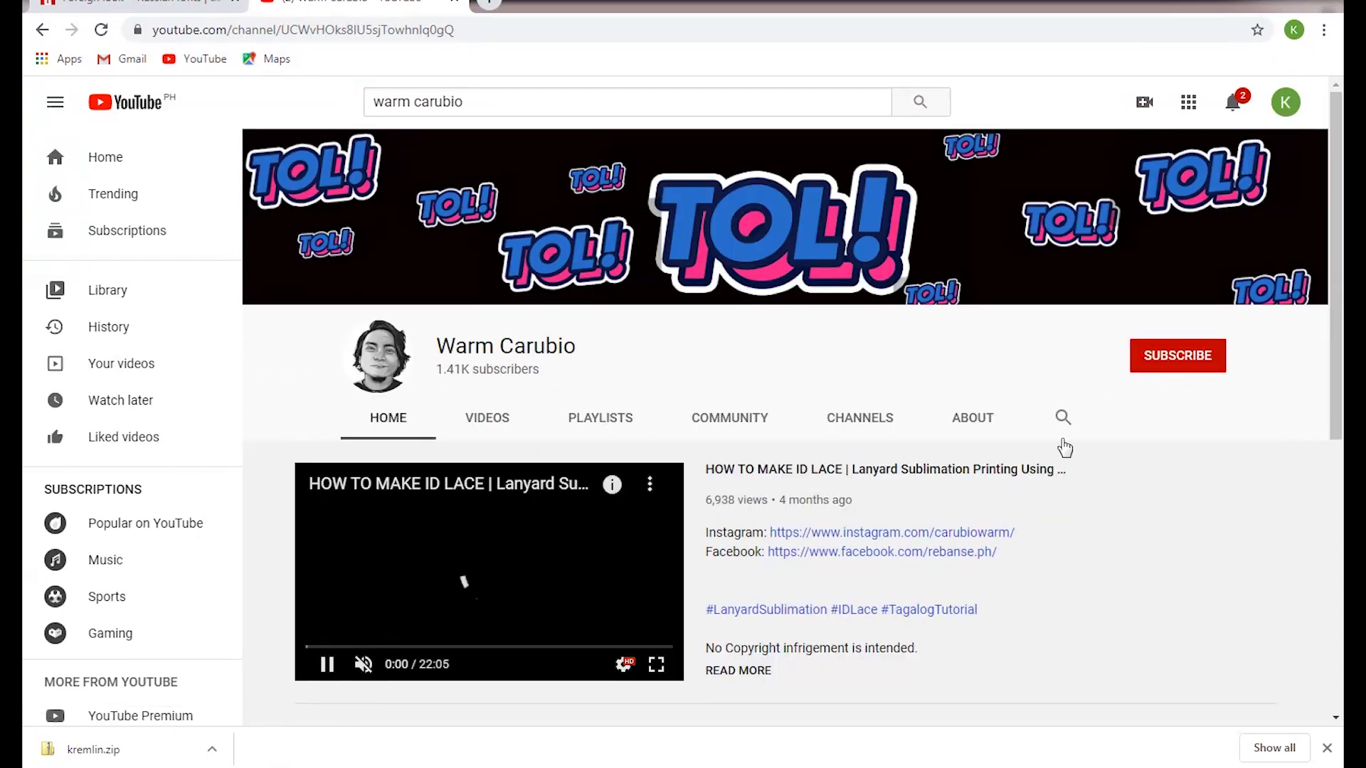
Pause the video and subscribe to the channel with notifications set to All.
{"action": "left_click", "coordinate": [330, 657]}
{"action": "left_click", "coordinate": [1177, 363]}
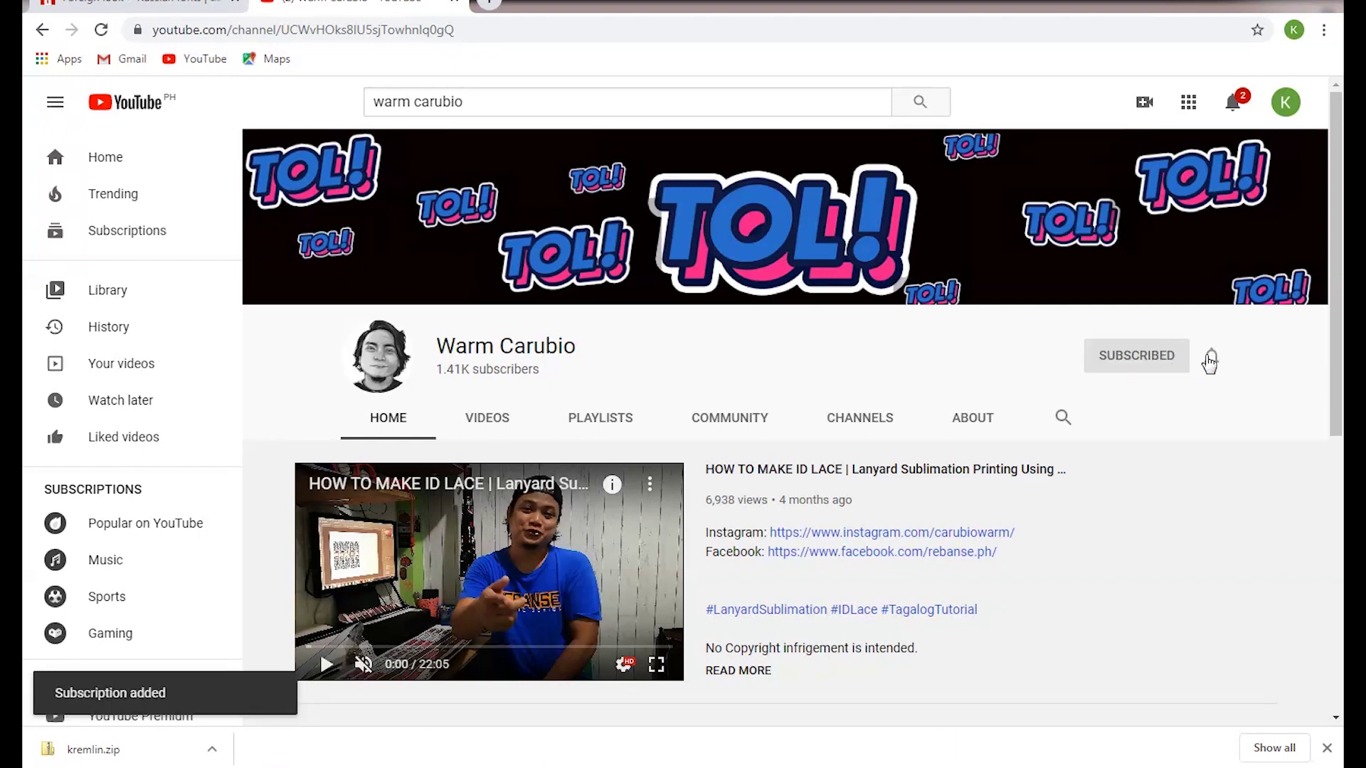
{"action": "left_click", "coordinate": [1211, 360]}
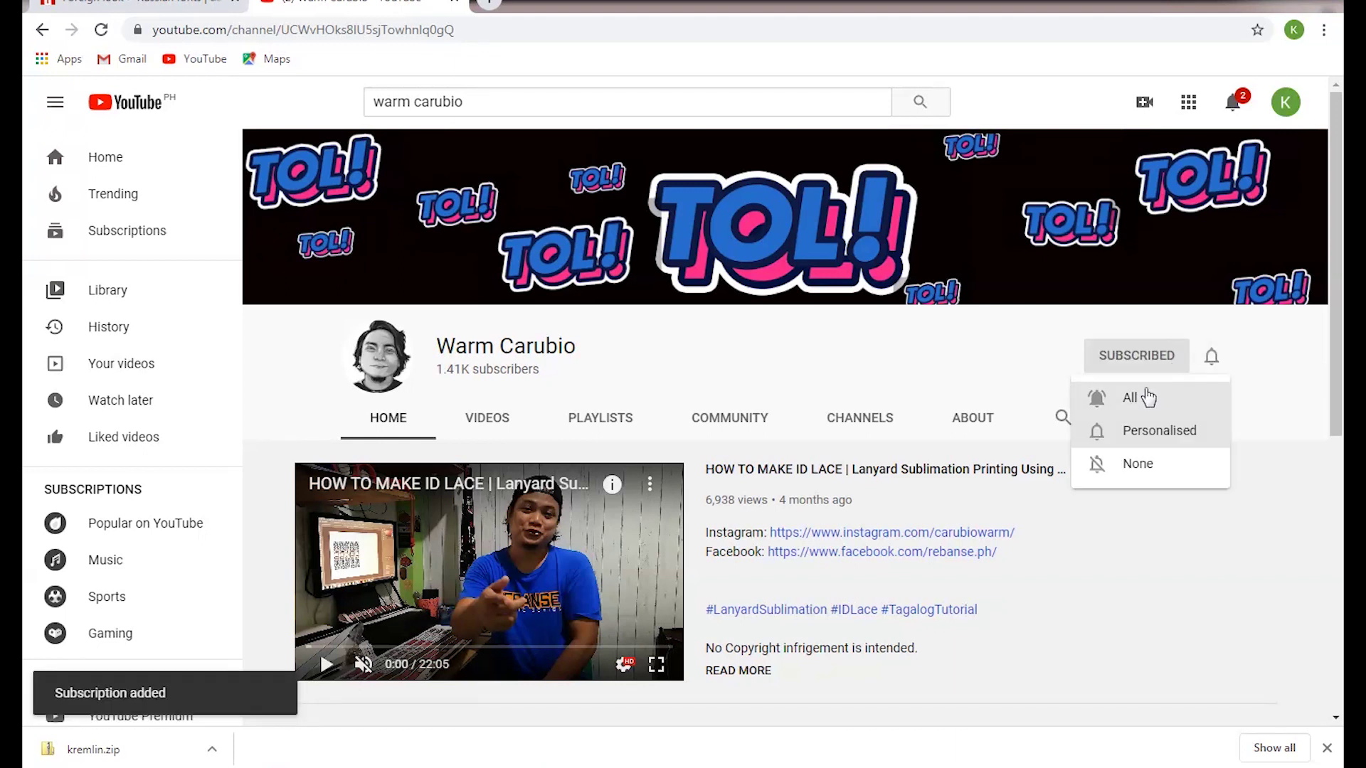
{"action": "left_click", "coordinate": [1142, 396]}
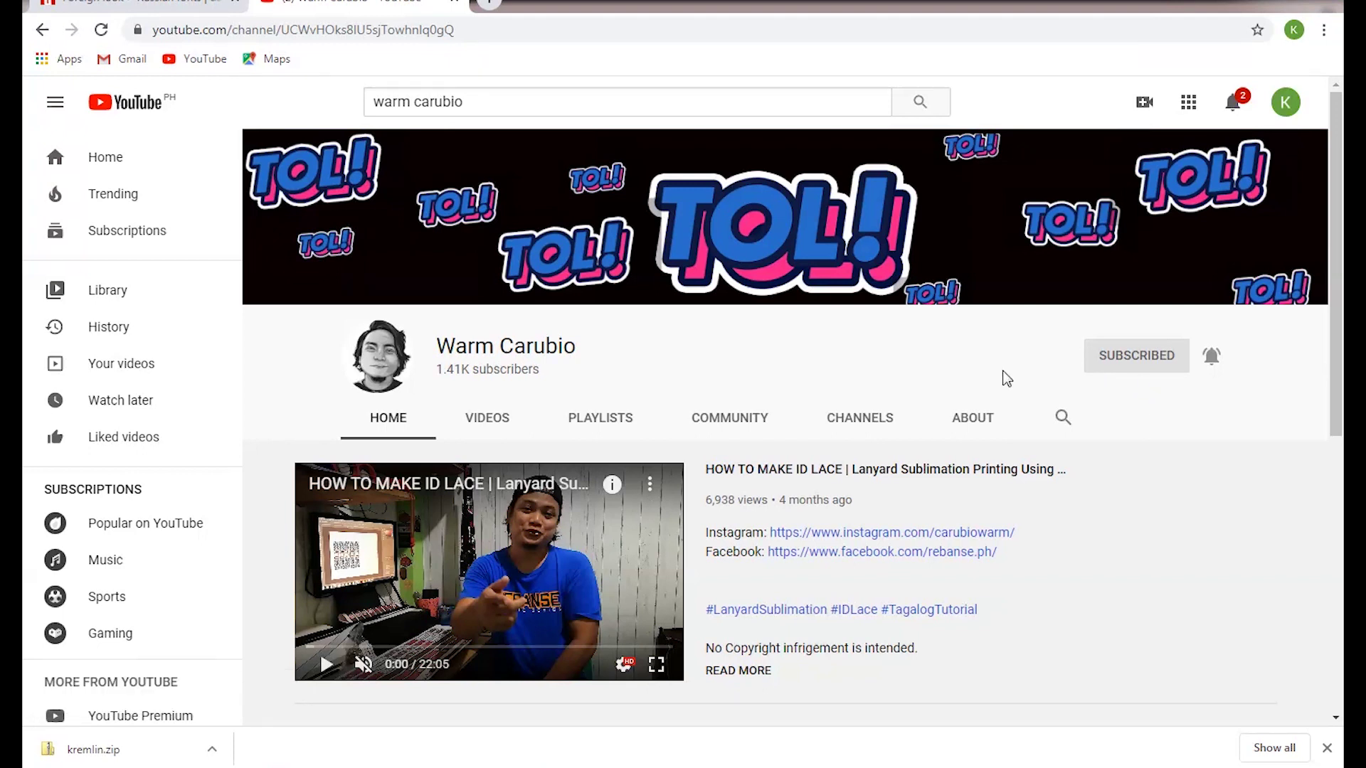
Browse the channel's VIDEOS grid of uploads.
{"action": "left_click", "coordinate": [494, 427]}
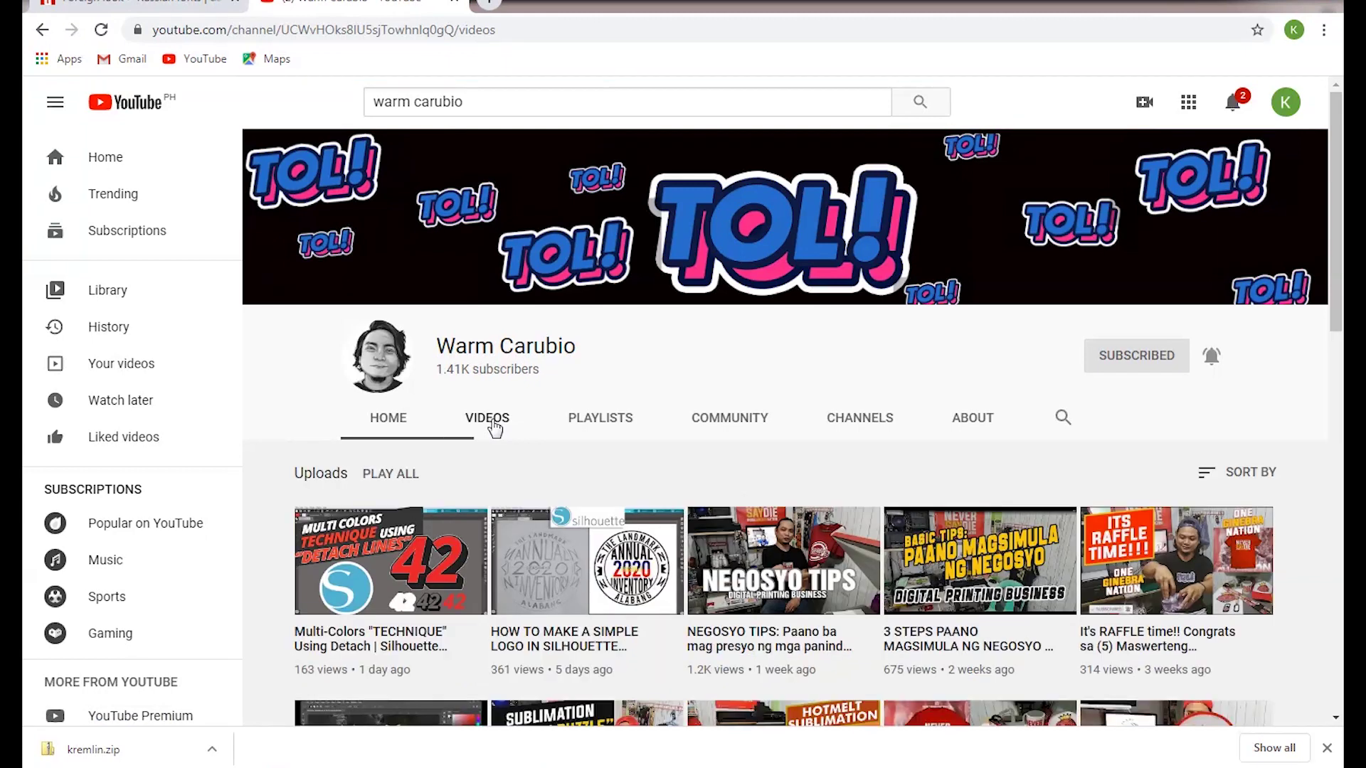
{"action": "scroll", "coordinate": [727, 497], "scroll_direction": "down", "scroll_amount": 10}
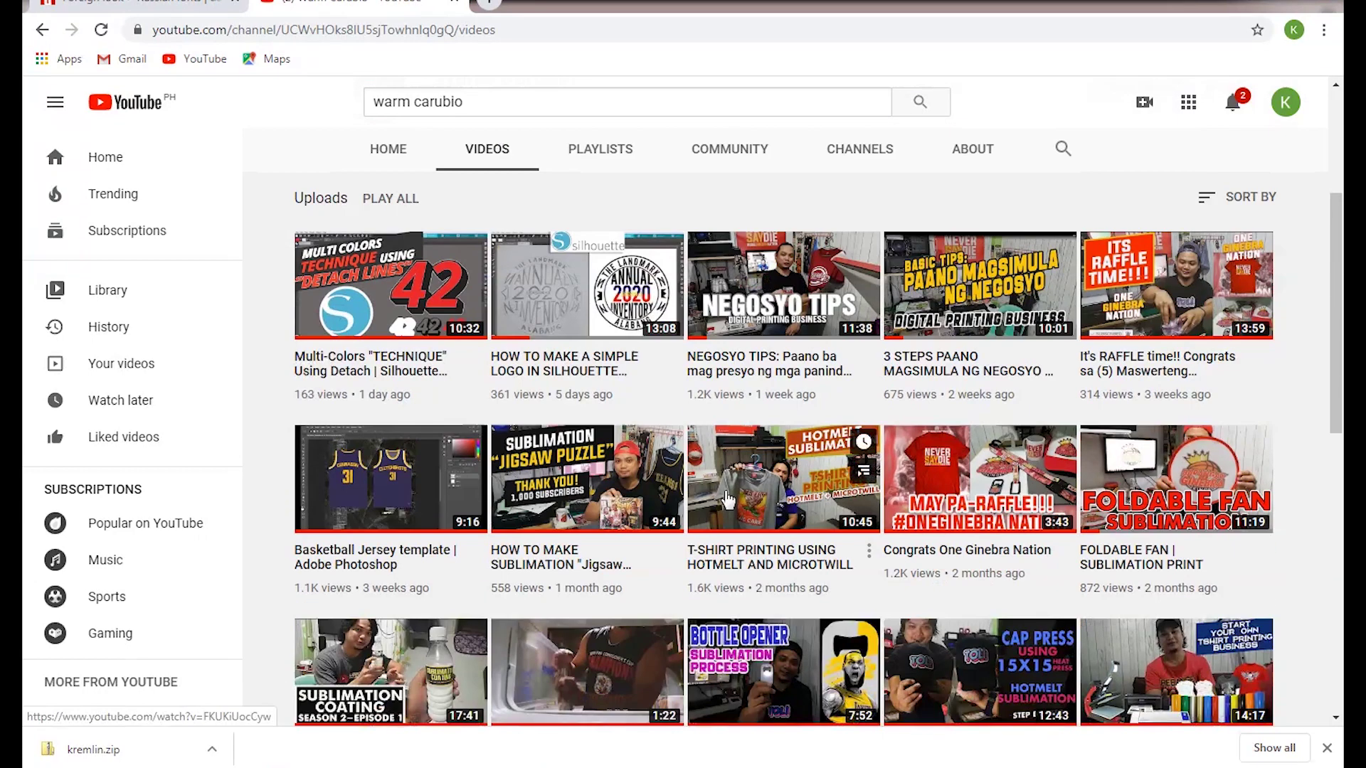
{"action": "scroll", "coordinate": [727, 498], "scroll_direction": "down", "scroll_amount": 5}
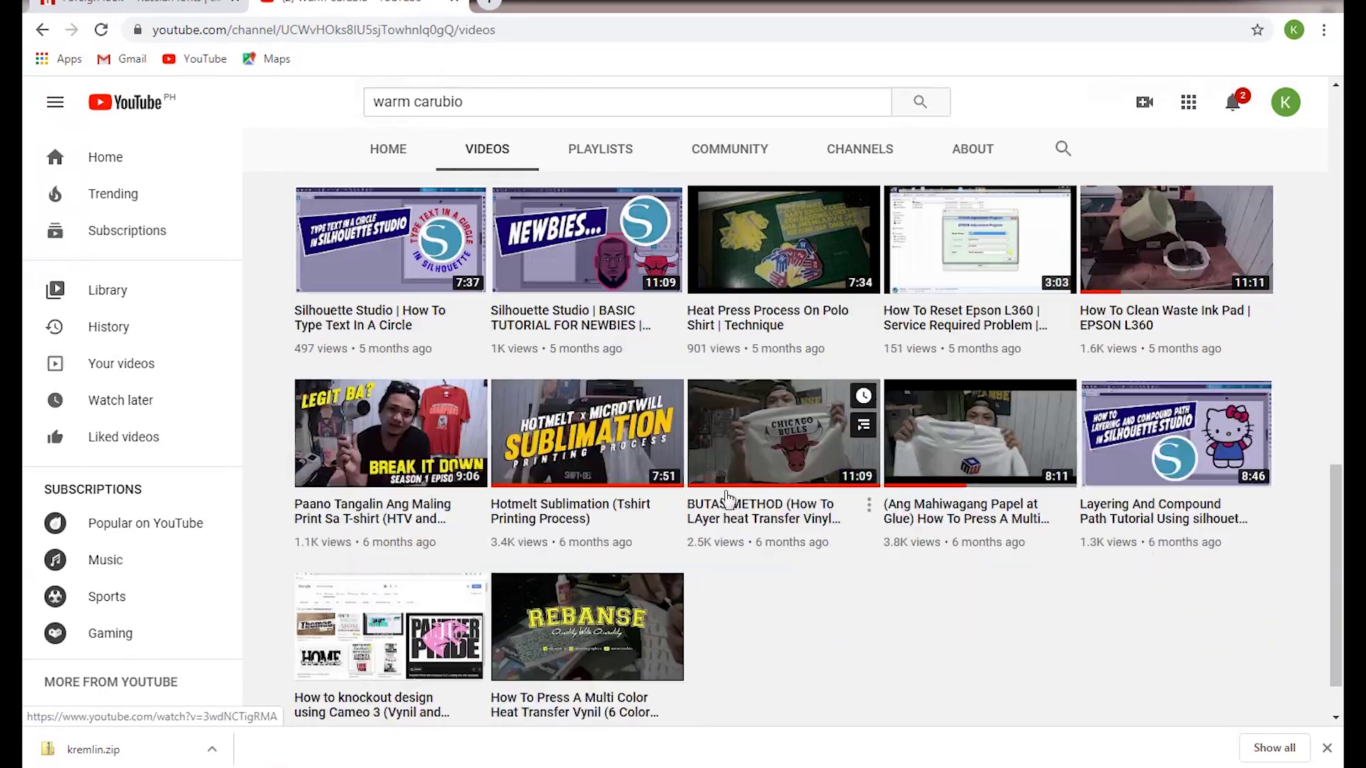
{"action": "scroll", "coordinate": [727, 498], "scroll_direction": "up", "scroll_amount": 15}
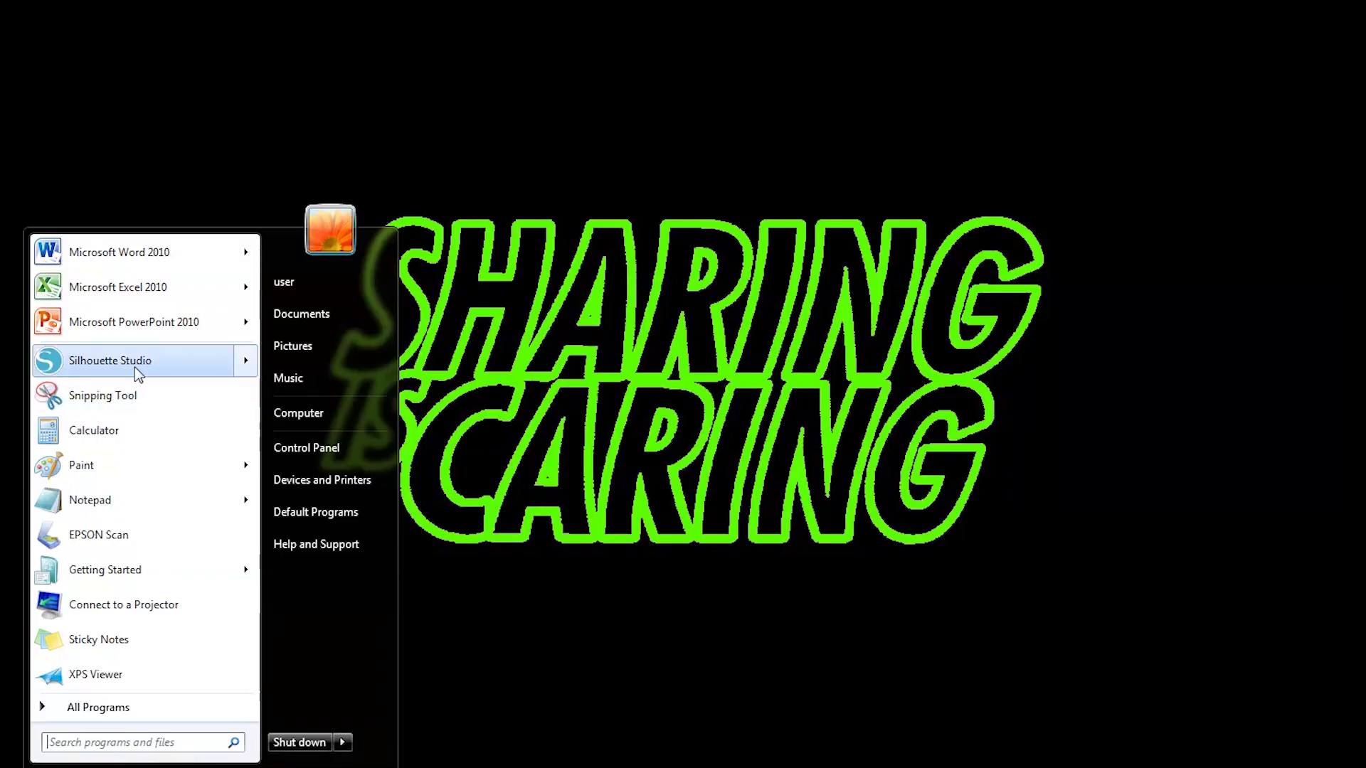
Launch Silhouette Studio and add a 'WMC' text object to the blank canvas.
{"action": "left_click", "coordinate": [202, 363]}
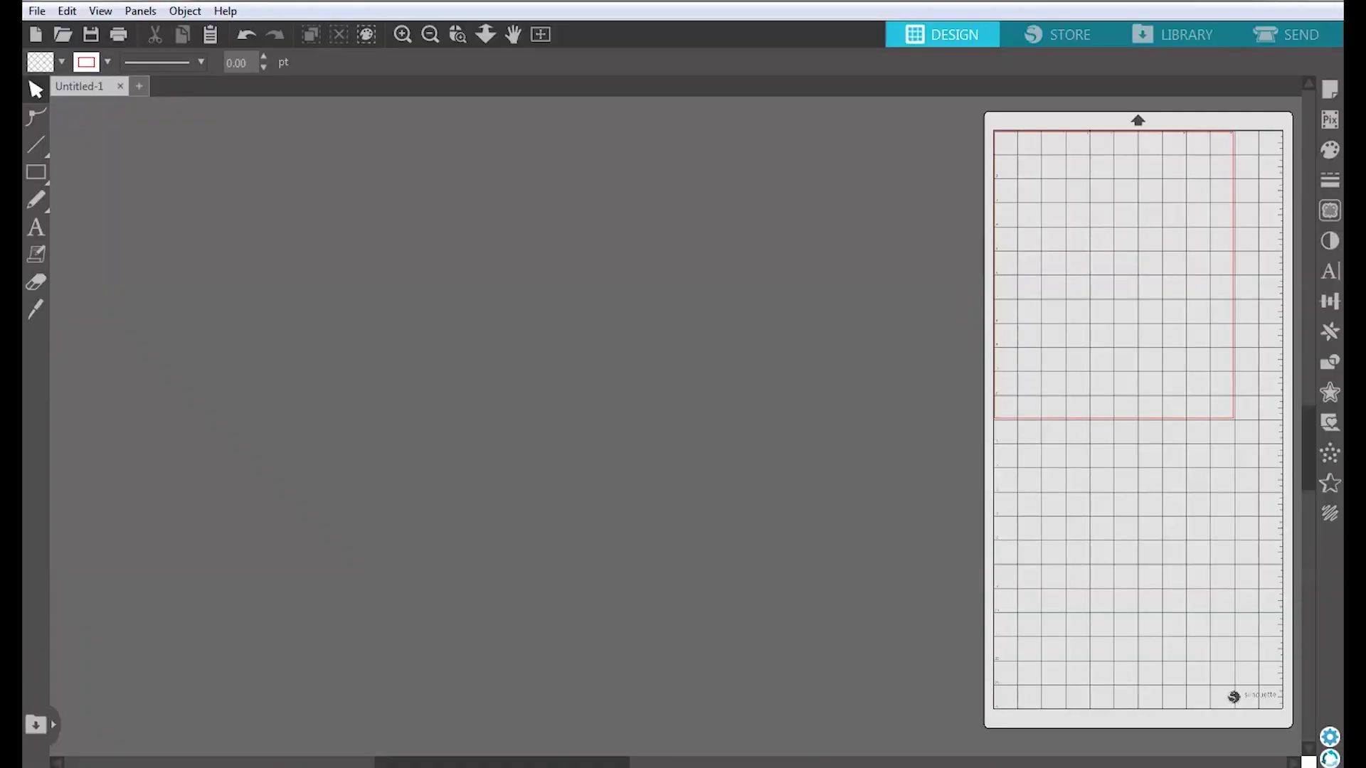
{"action": "left_click", "coordinate": [27, 228]}
{"action": "left_click", "coordinate": [387, 357]}
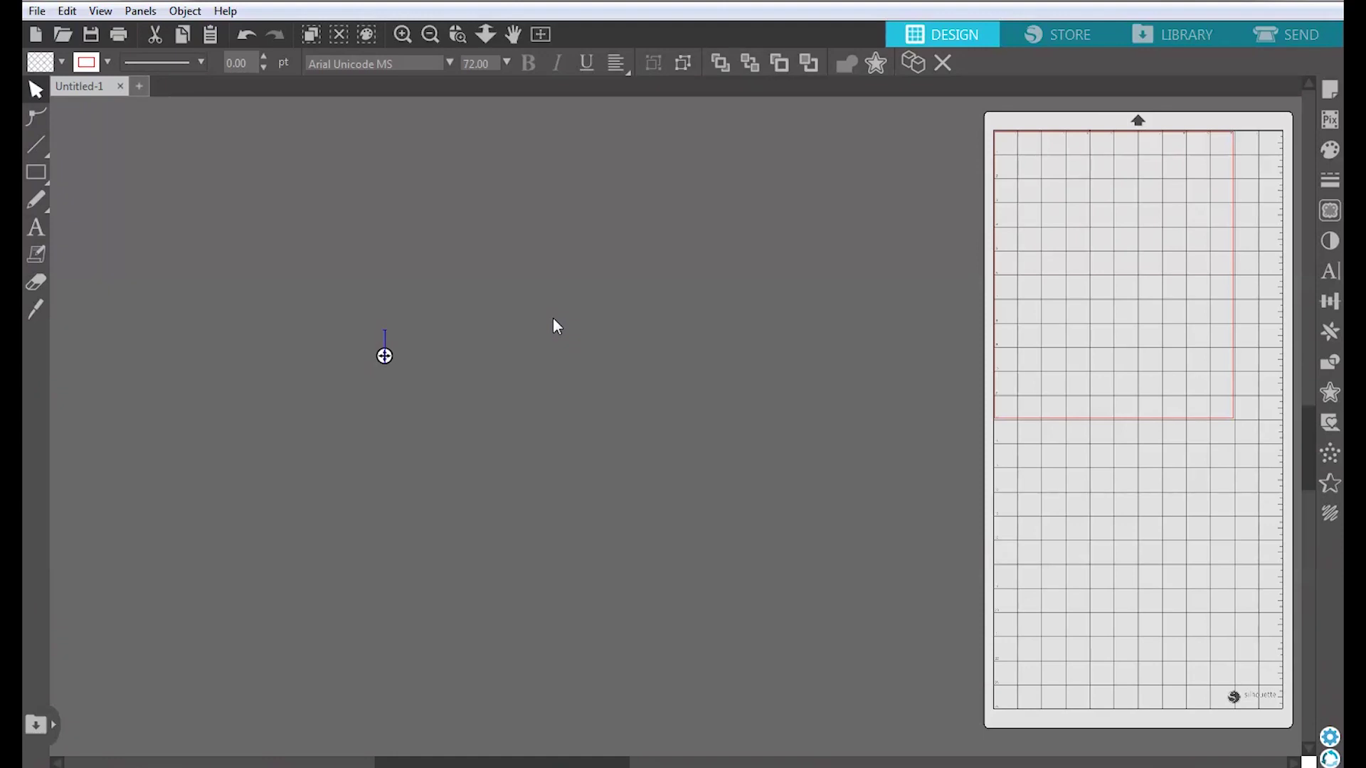
{"action": "type", "text": "WMC"}
{"action": "left_click", "coordinate": [523, 337]}
{"action": "left_click", "coordinate": [421, 359]}
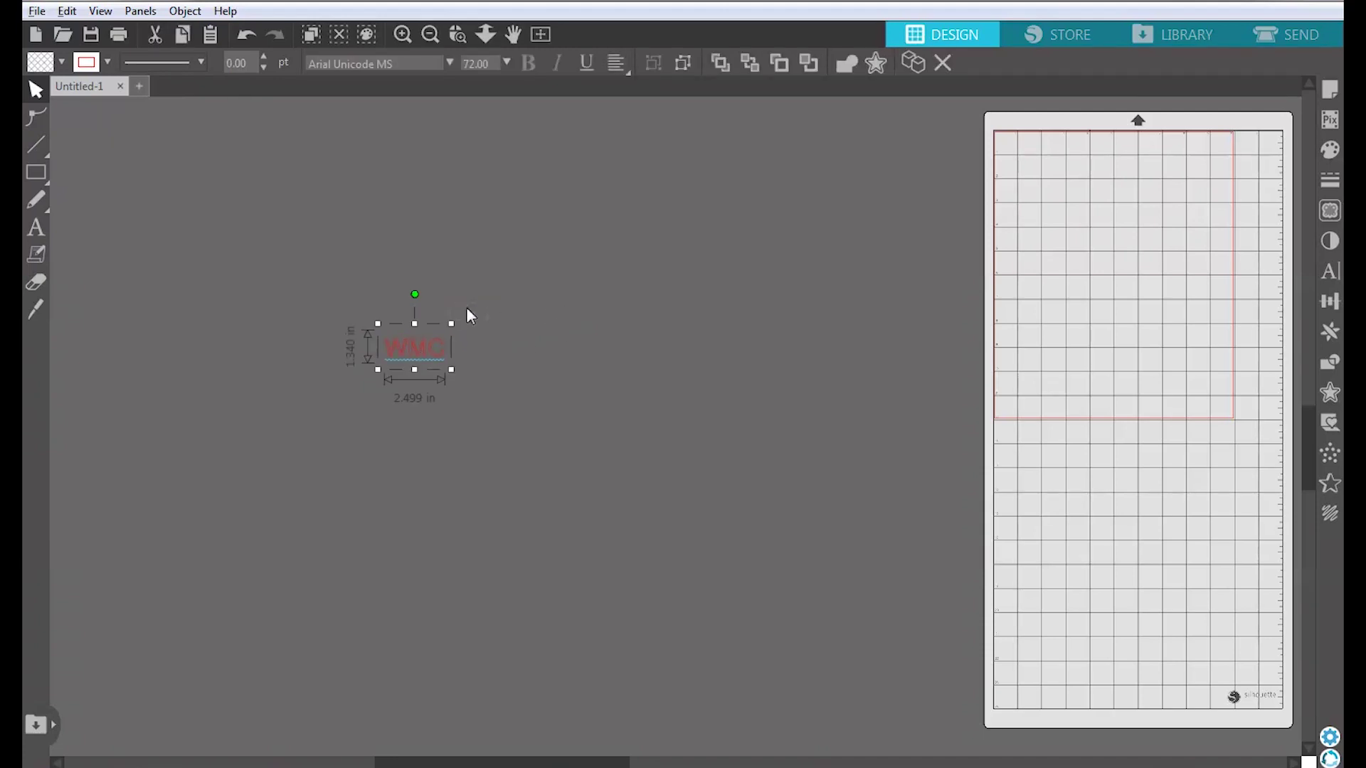
Enlarge the WMC text to about 22 inches wide and shift it right.
{"action": "left_click_drag", "start_coordinate": [453, 323], "coordinate": [696, 223]}
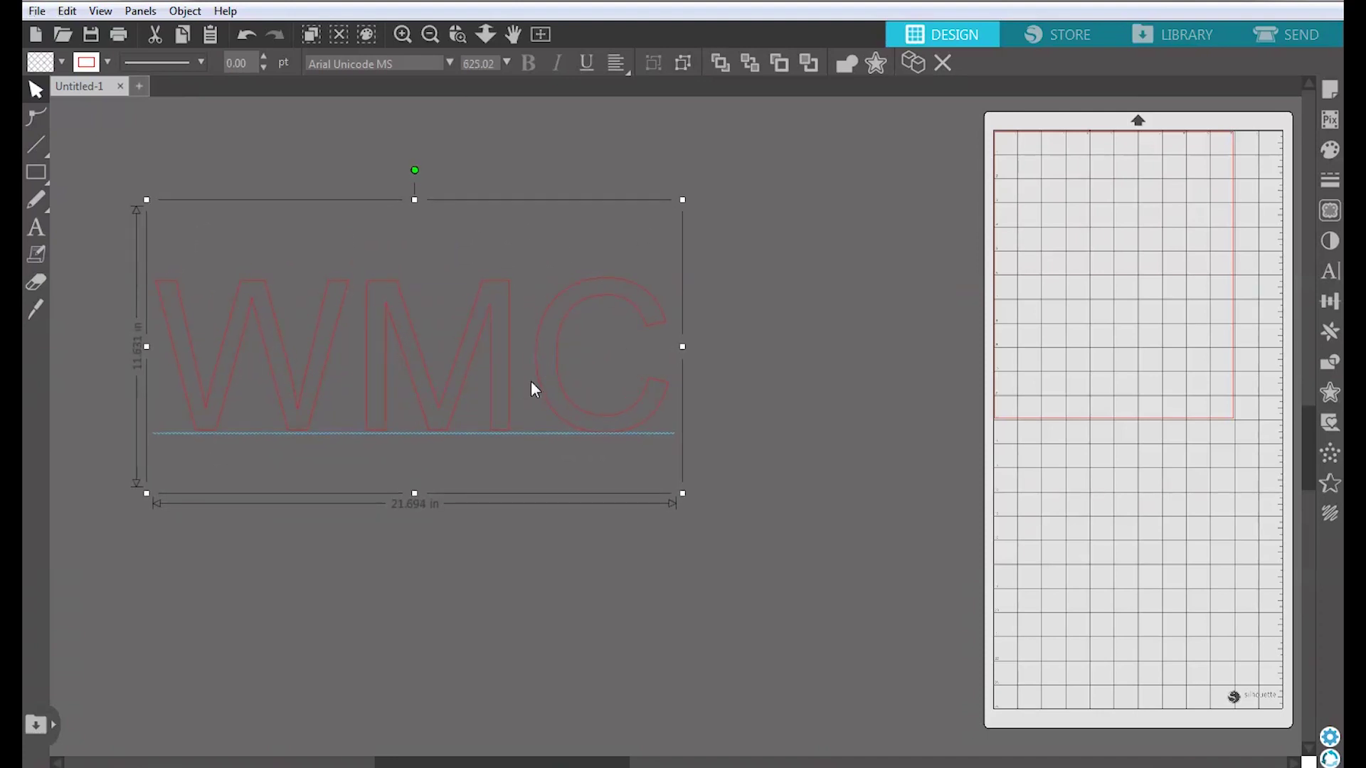
{"action": "left_click_drag", "start_coordinate": [587, 424], "coordinate": [667, 422]}
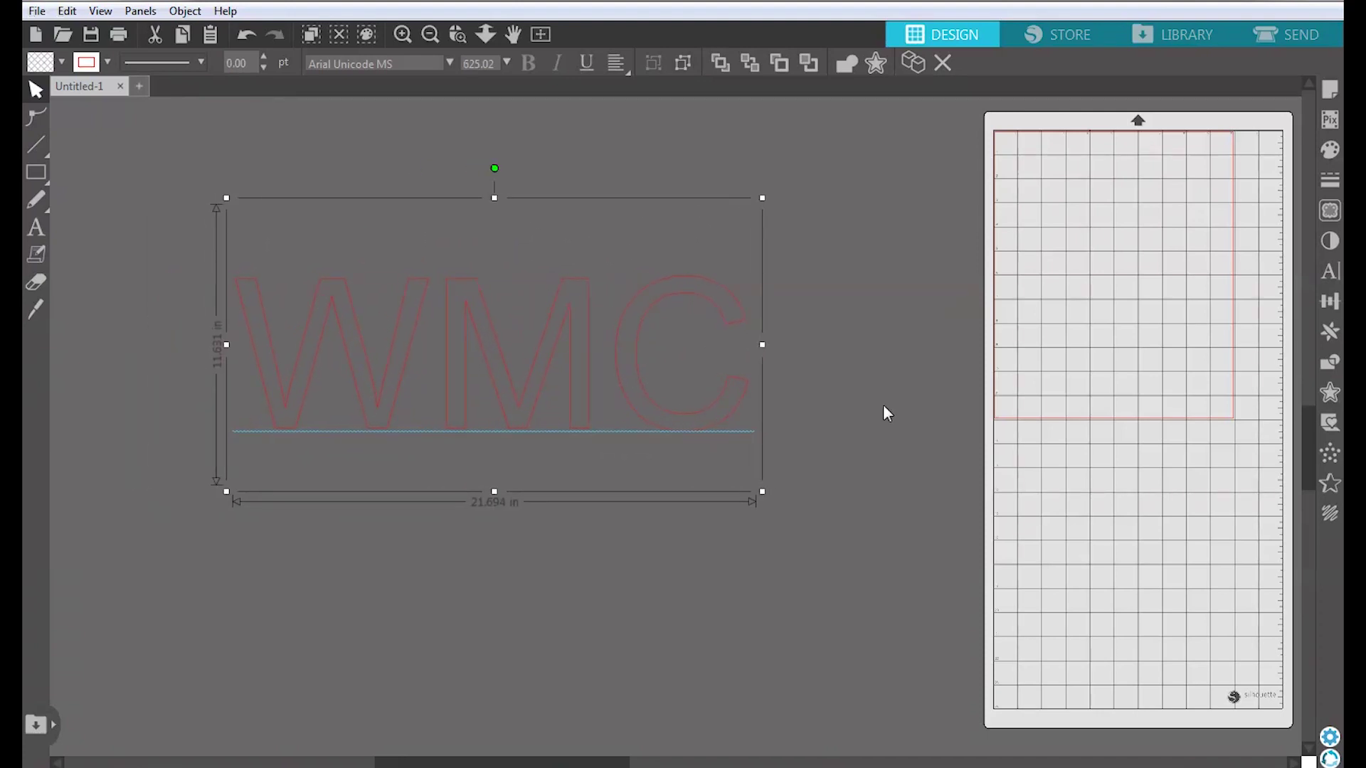
{"action": "left_click", "coordinate": [892, 395]}
{"action": "left_click", "coordinate": [577, 416]}
Change the font to MONOGRAMOS and enlarge the monograms to about 41 inches wide.
{"action": "key", "text": "Tab"}
{"action": "type", "text": "MONO"}
{"action": "key", "text": "Return"}
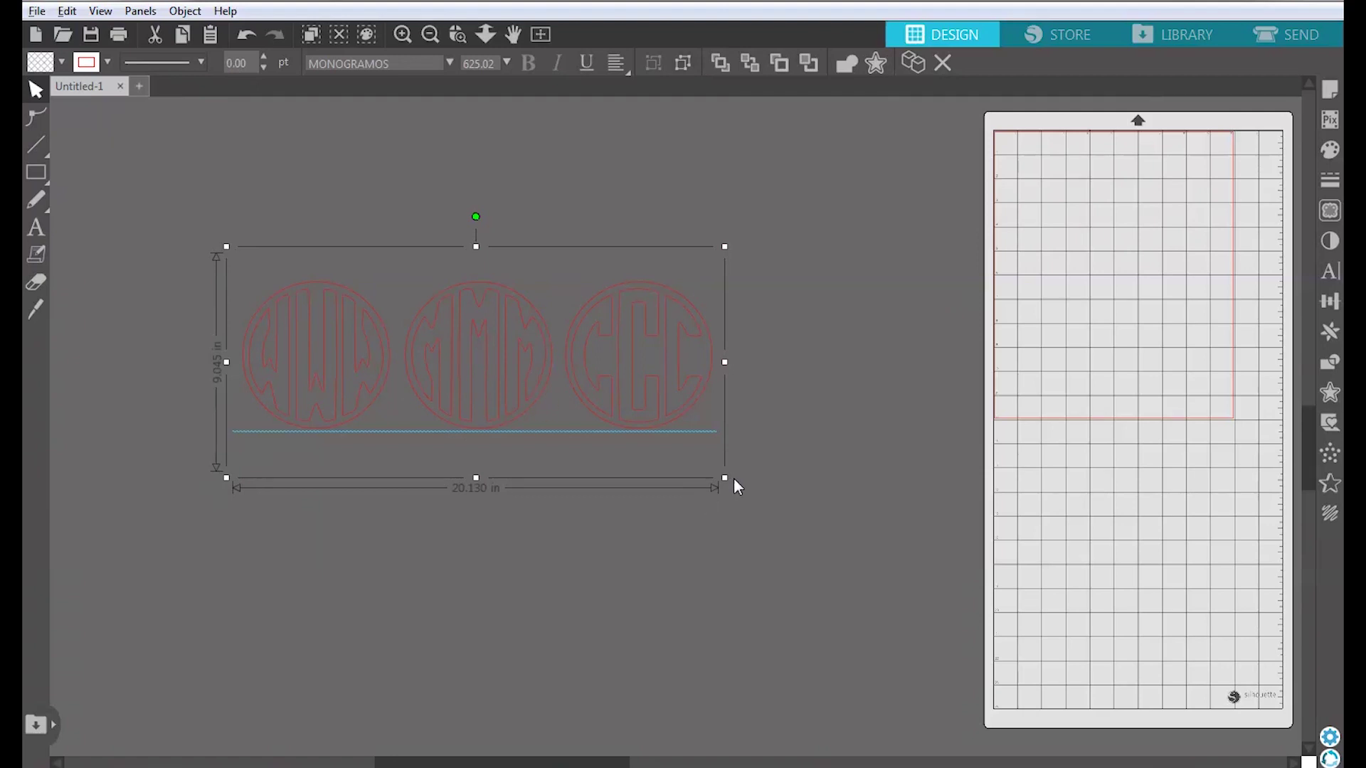
{"action": "left_click_drag", "start_coordinate": [724, 478], "coordinate": [1052, 622]}
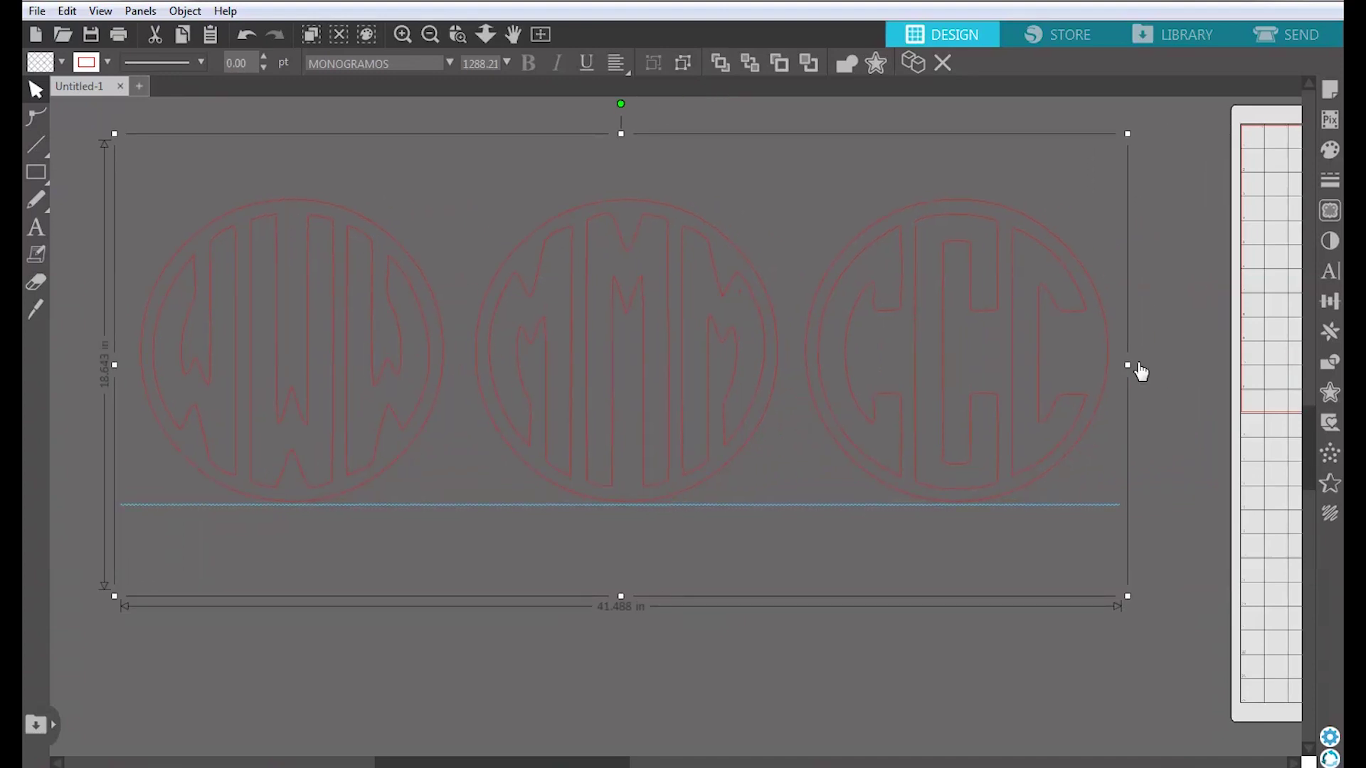
{"action": "left_click", "coordinate": [1154, 359]}
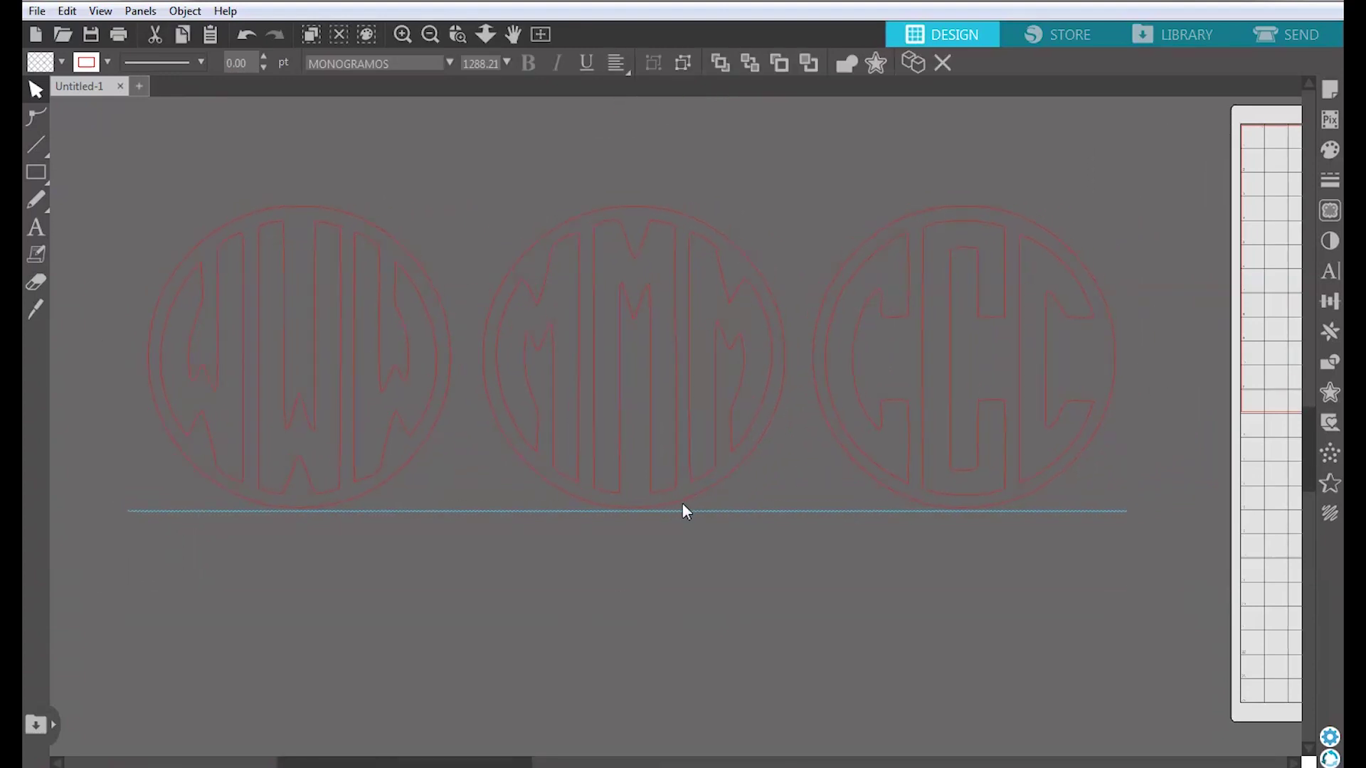
{"action": "left_click", "coordinate": [754, 164]}
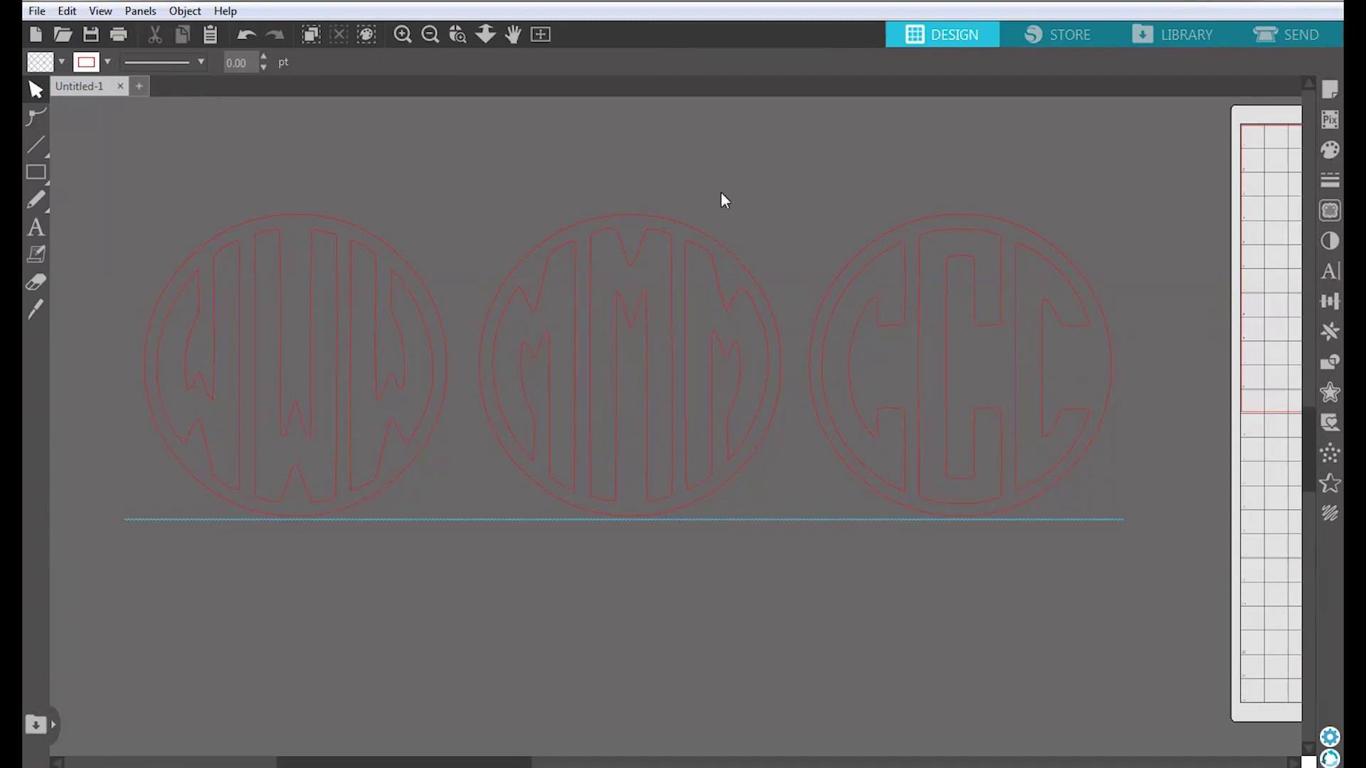
{"action": "left_click", "coordinate": [656, 239]}
Release the text's compound path into three separate monograms: WWW, MMM and CCC.
{"action": "right_click", "coordinate": [655, 239]}
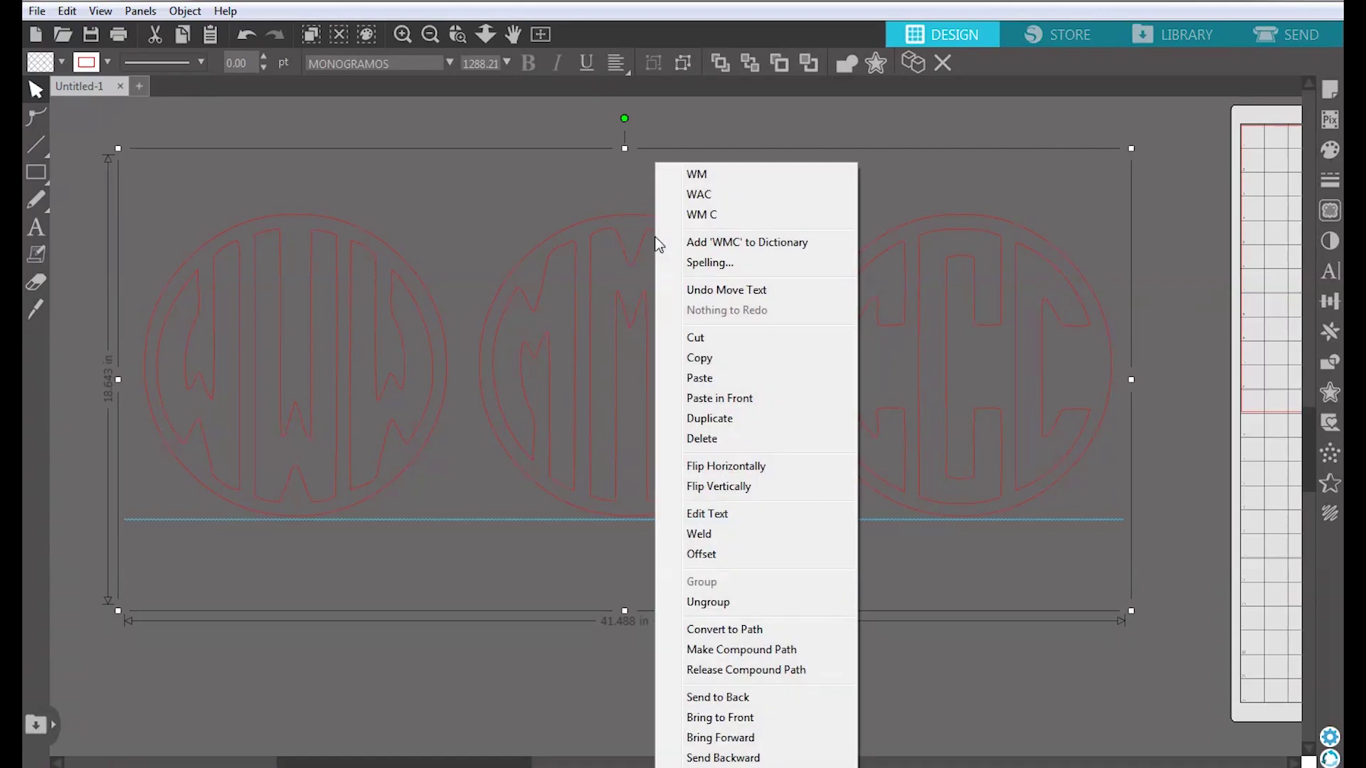
{"action": "left_click", "coordinate": [740, 602]}
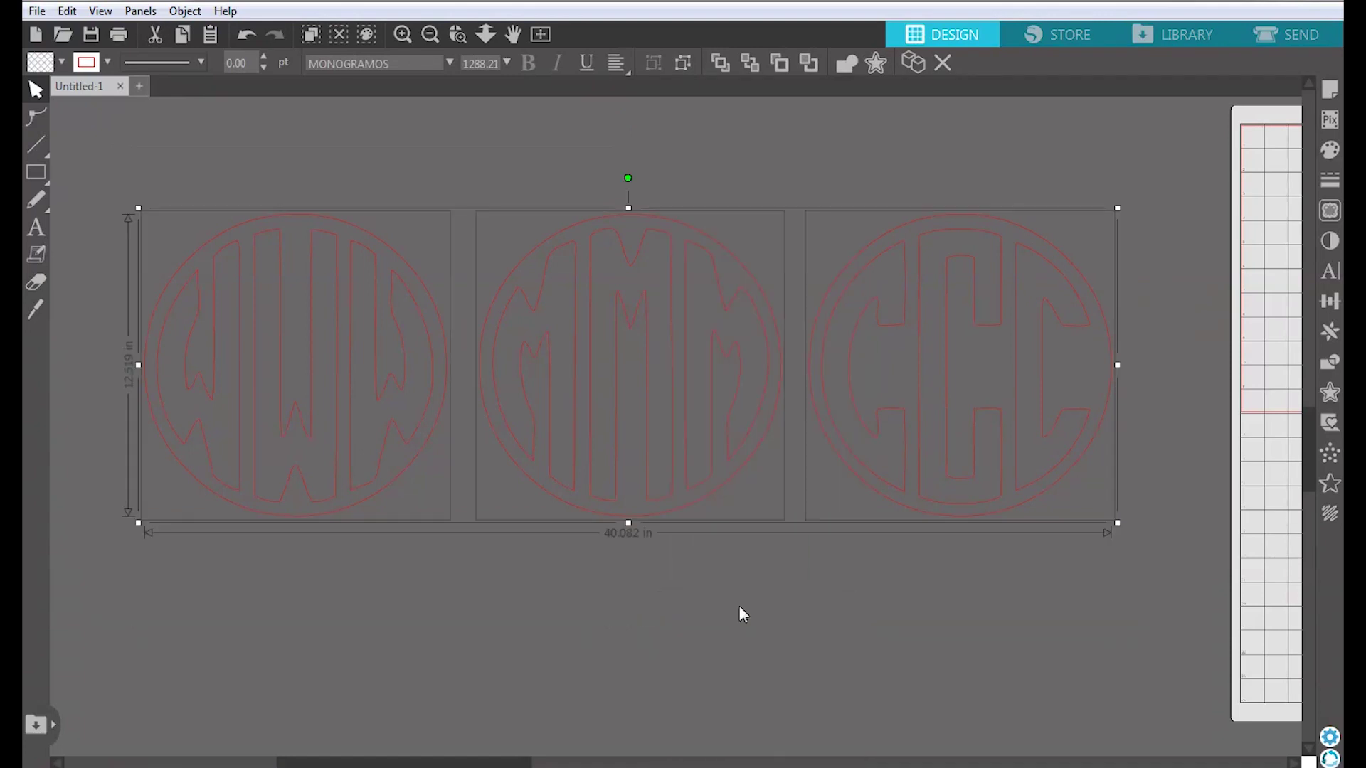
{"action": "left_click", "coordinate": [732, 613]}
{"action": "left_click", "coordinate": [331, 403]}
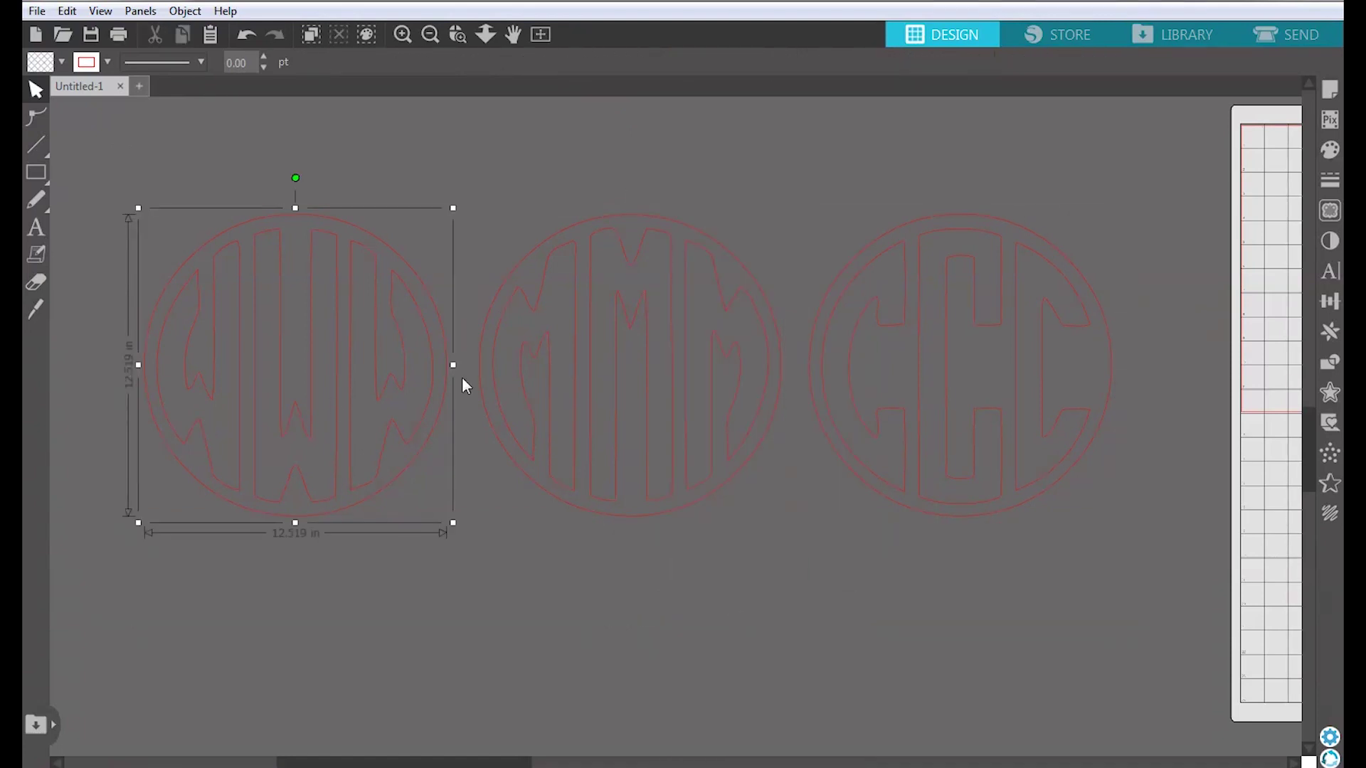
{"action": "left_click", "coordinate": [578, 386]}
{"action": "left_click", "coordinate": [896, 381]}
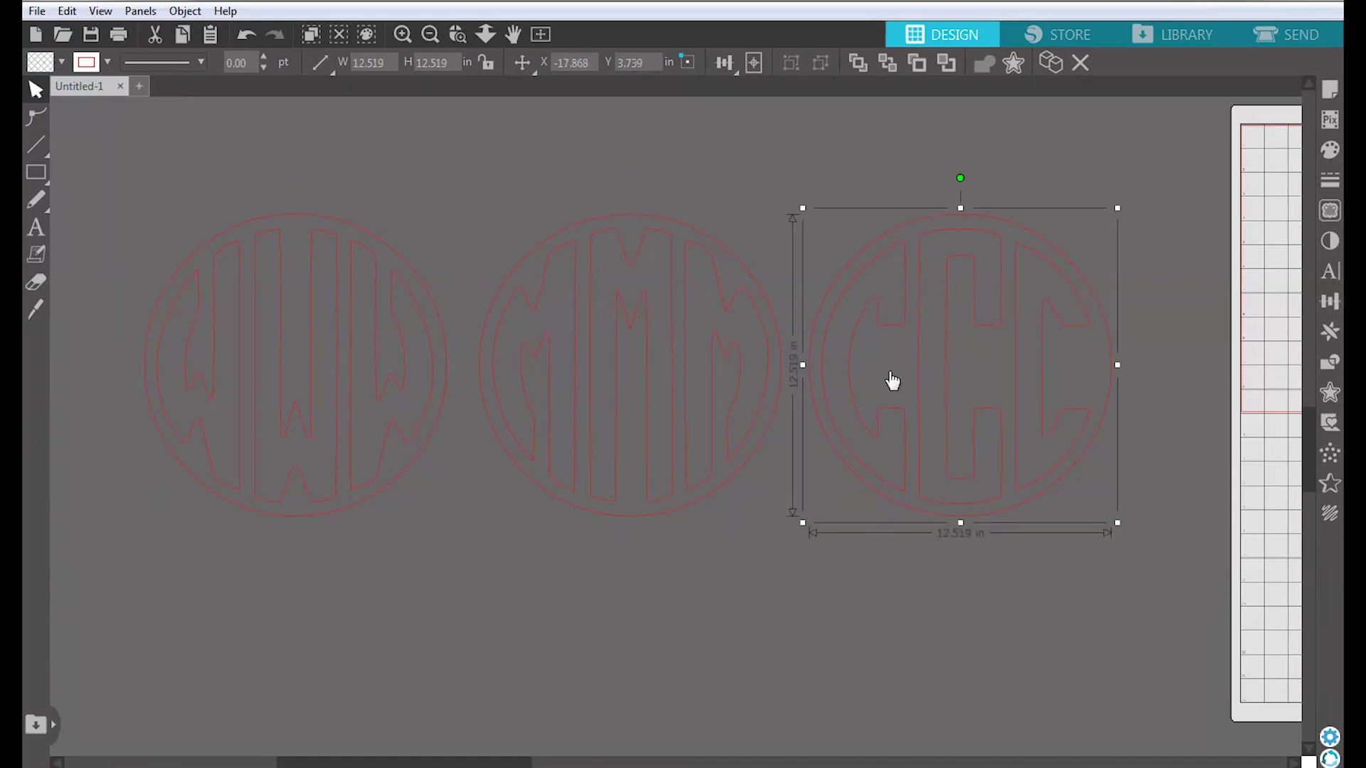
{"action": "left_click", "coordinate": [373, 579]}
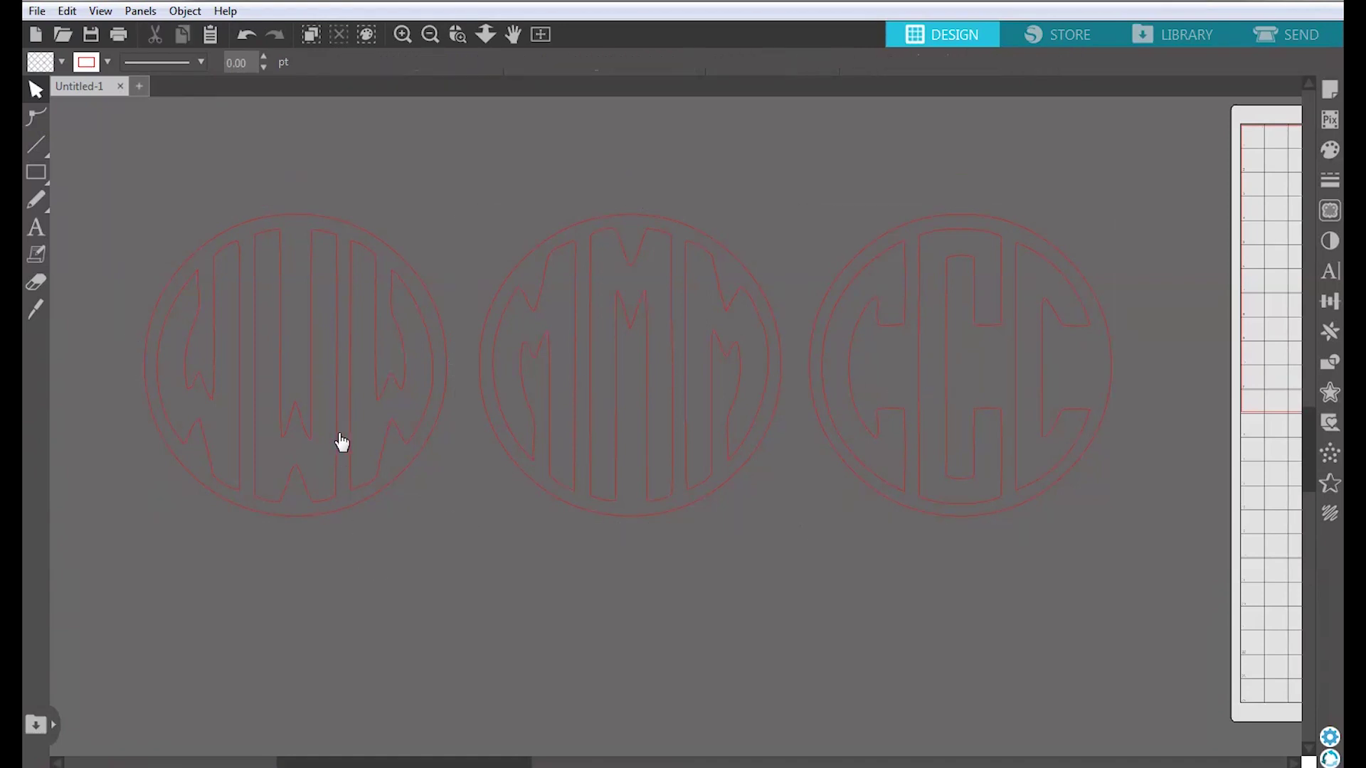
Release the WWW monogram and select its three W letters for filling.
{"action": "left_click", "coordinate": [339, 362]}
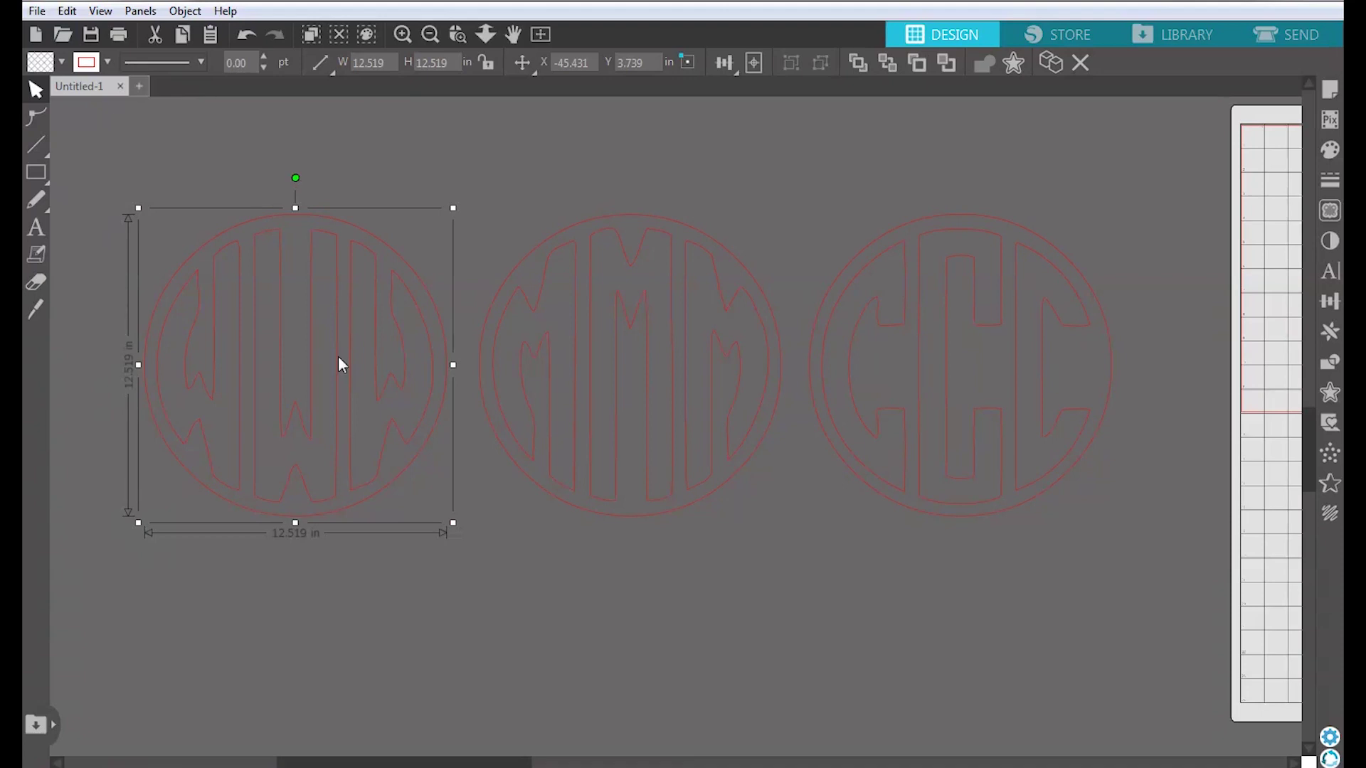
{"action": "right_click", "coordinate": [338, 364]}
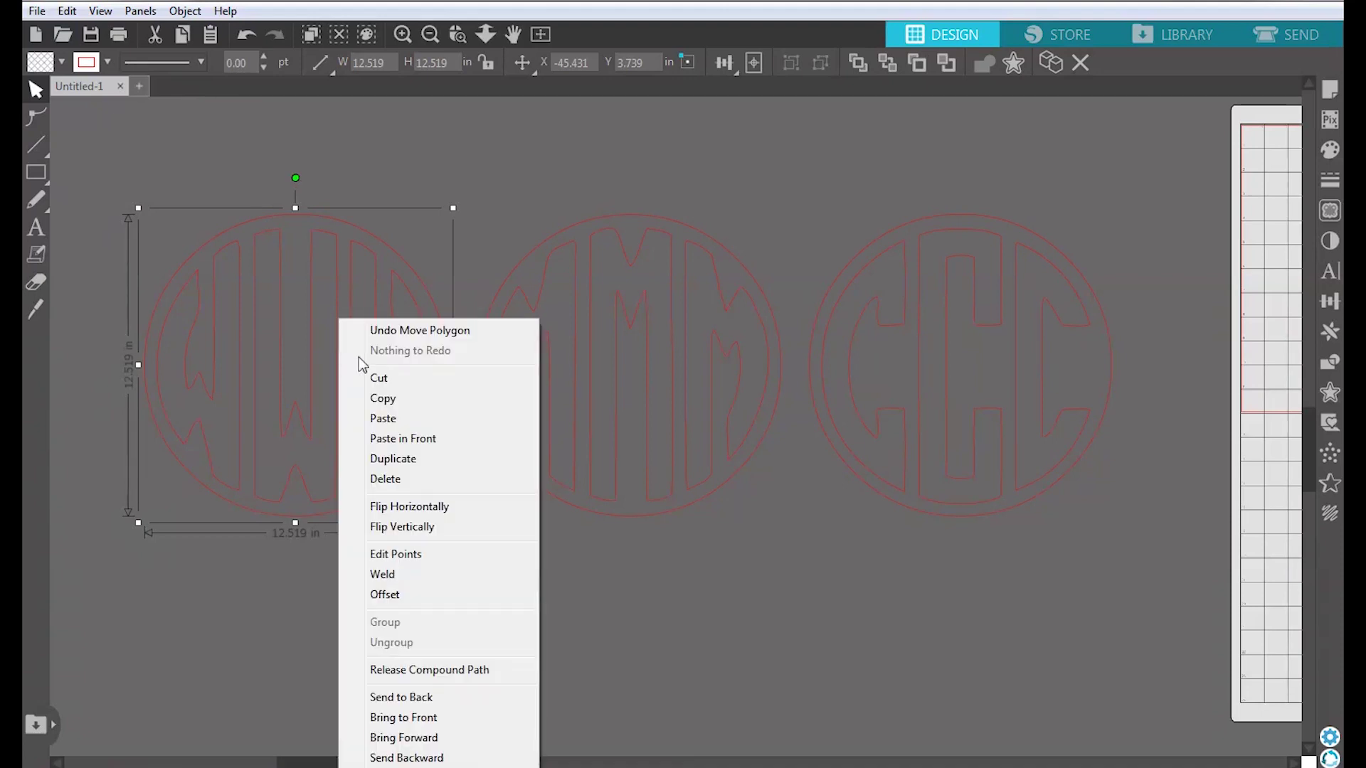
{"action": "left_click", "coordinate": [449, 670]}
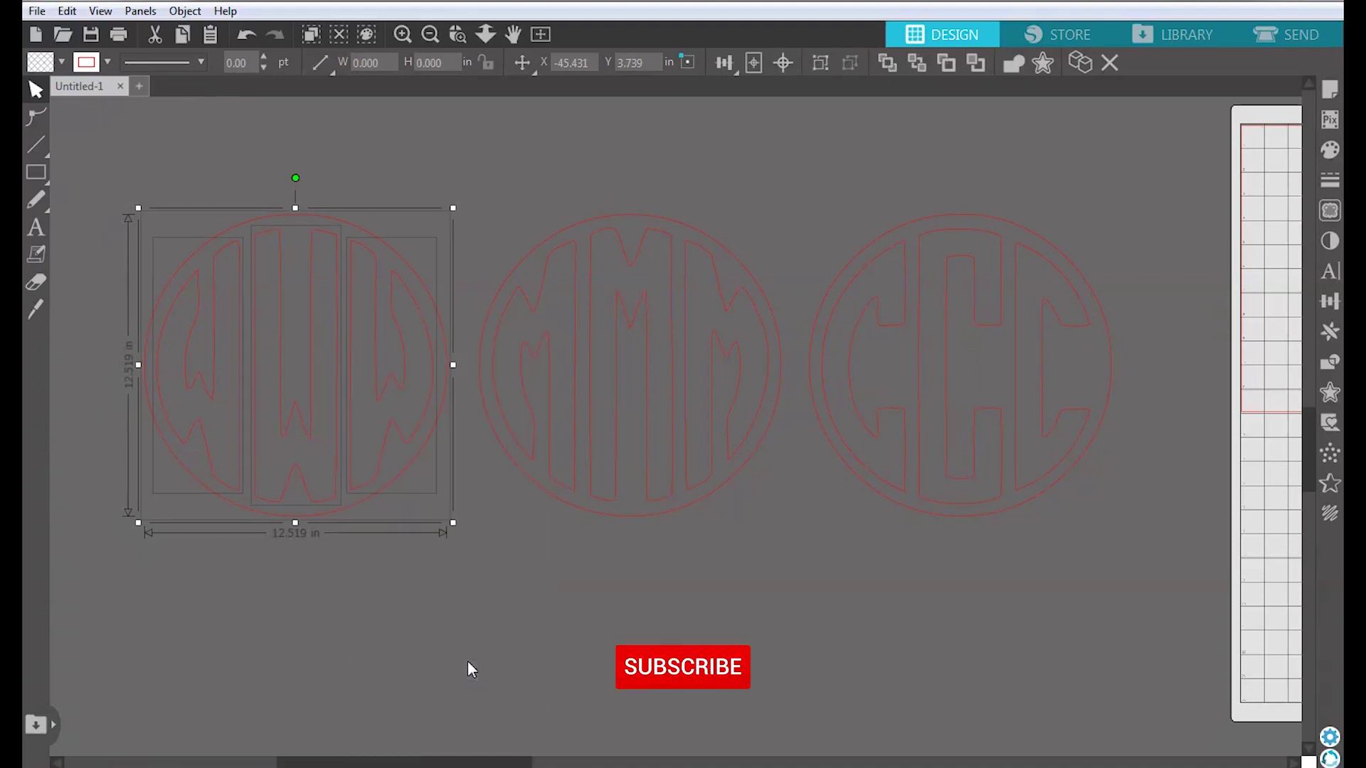
{"action": "left_click", "coordinate": [430, 473]}
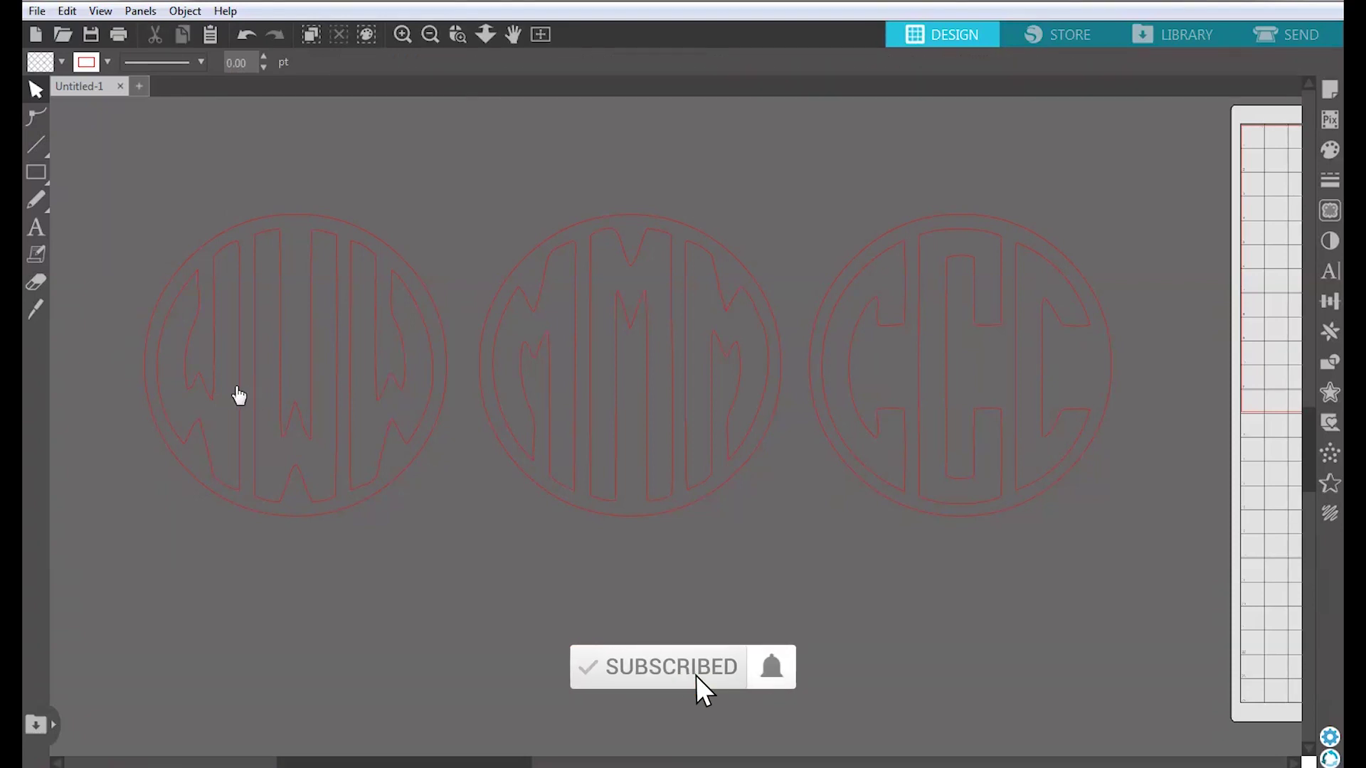
{"action": "left_click", "coordinate": [237, 364]}
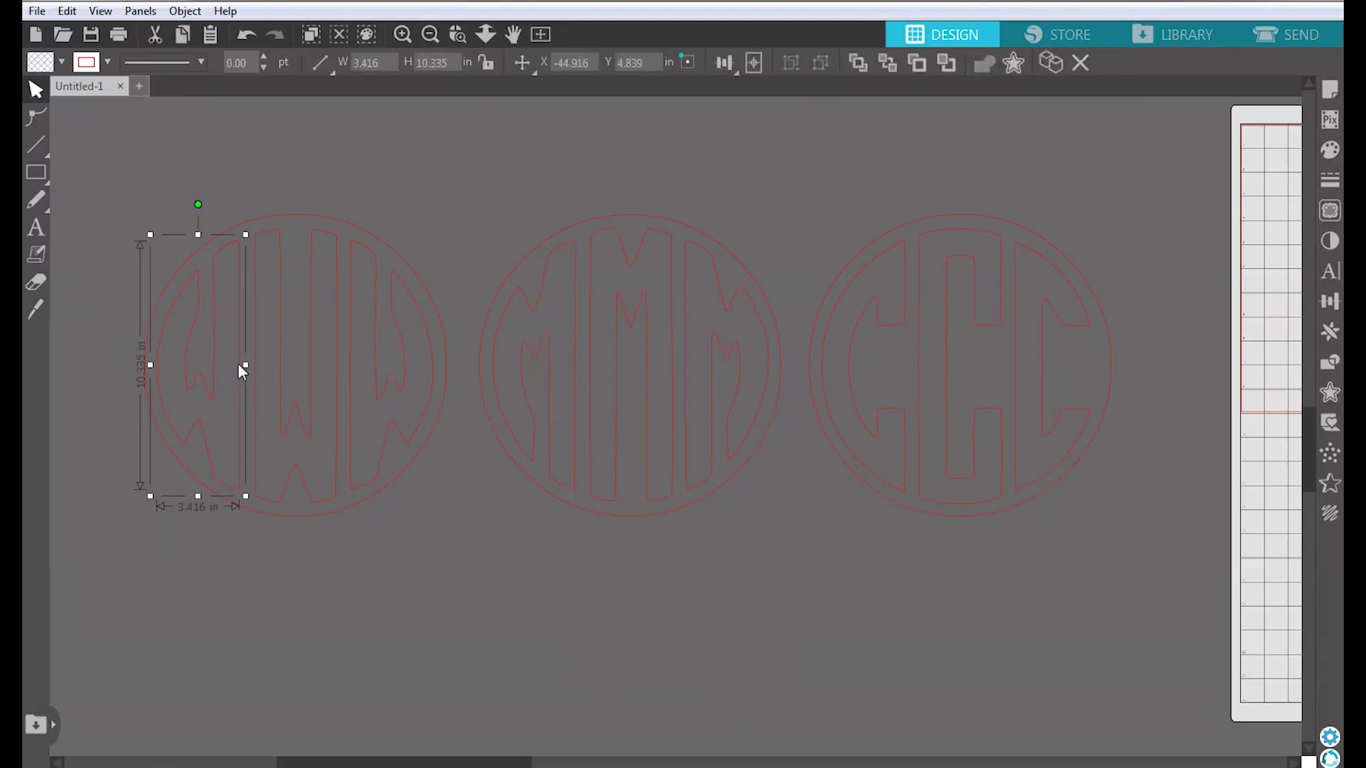
{"action": "left_click", "coordinate": [279, 360], "text": "shift"}
{"action": "left_click", "coordinate": [373, 361], "text": "shift"}
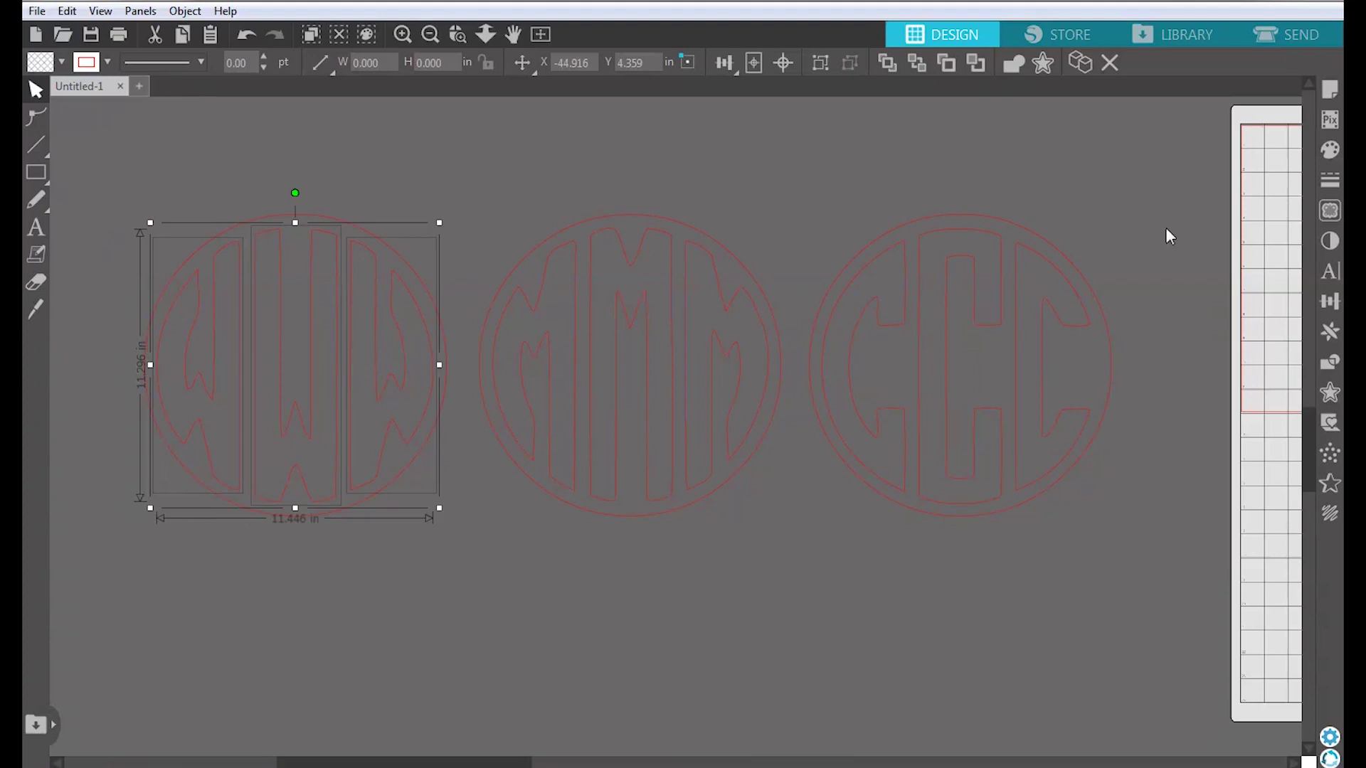
{"action": "left_click", "coordinate": [1329, 150]}
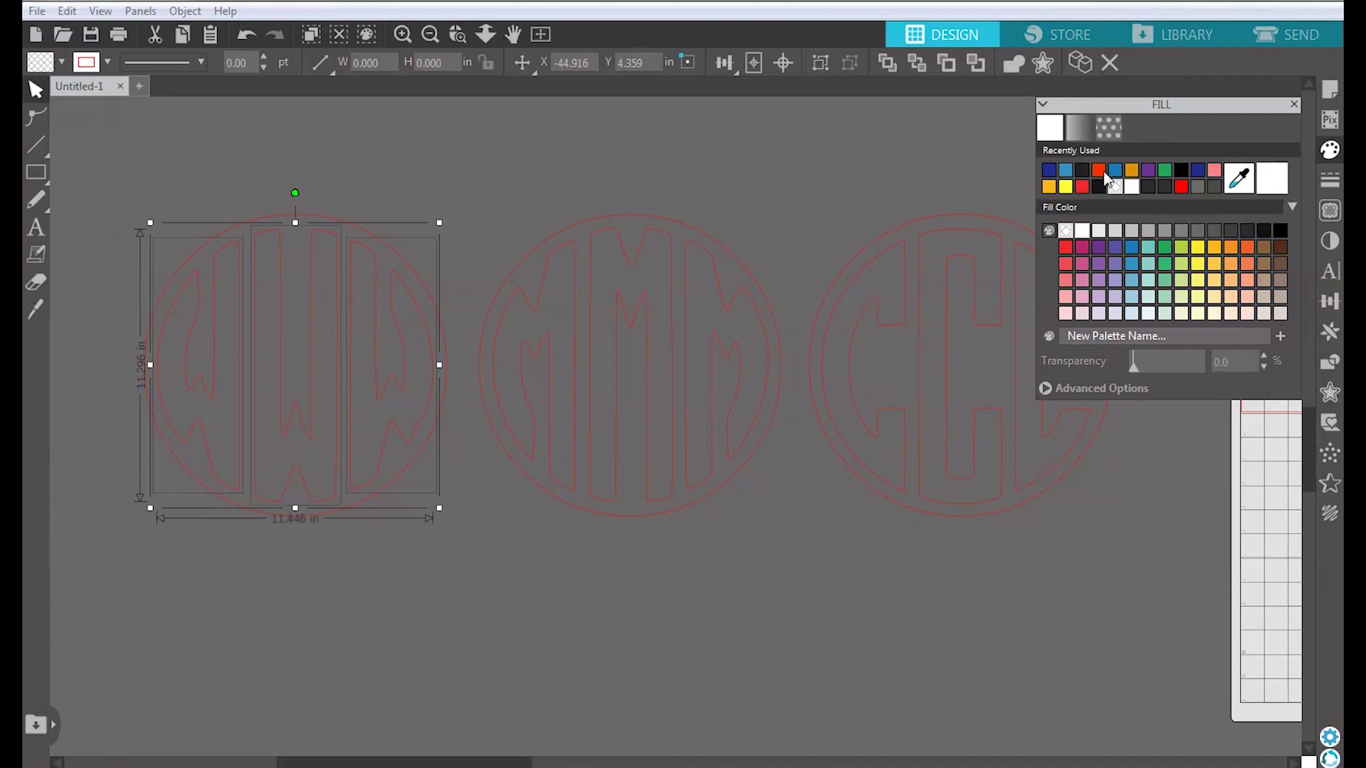
Fill the WWW letters black.
{"action": "left_click", "coordinate": [1082, 173]}
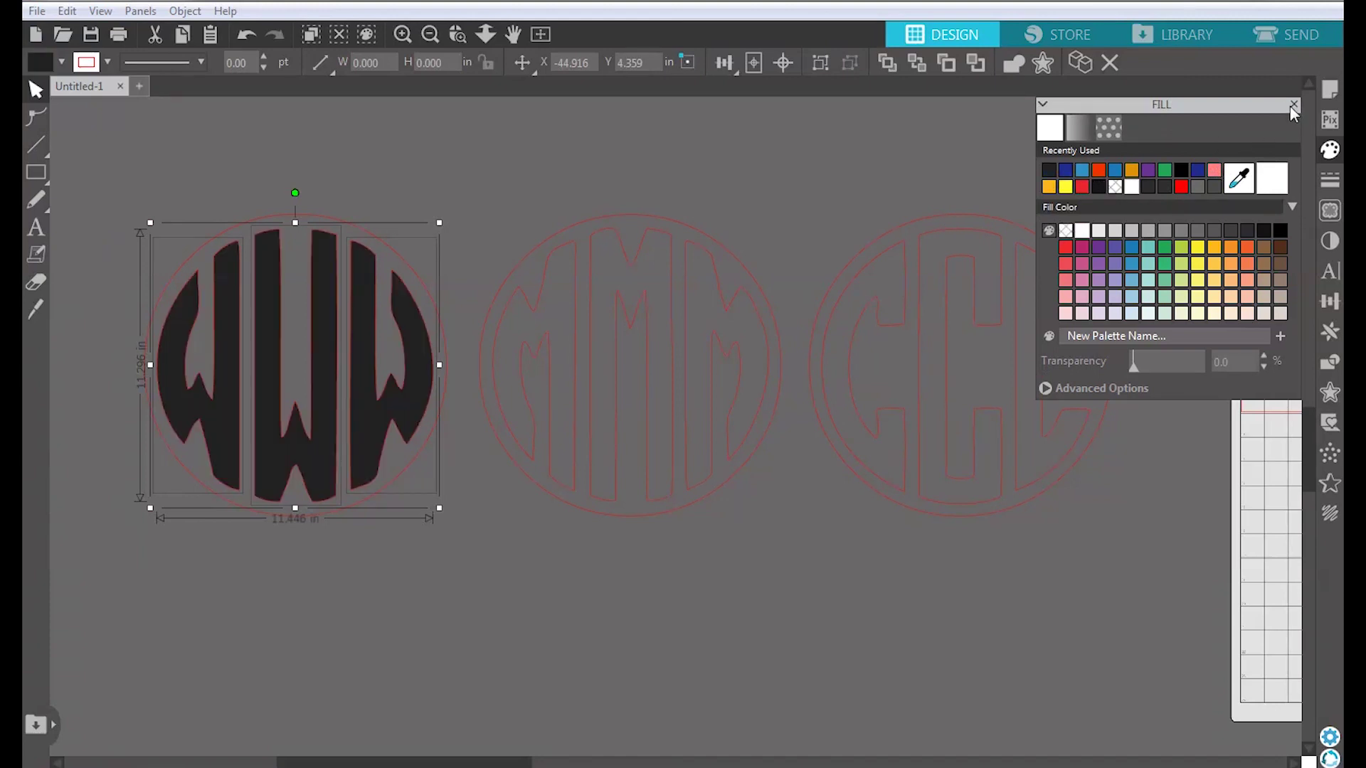
{"action": "left_click", "coordinate": [1289, 107]}
{"action": "left_click", "coordinate": [576, 310]}
Release the MMM monogram and fill its three M letters dark blue.
{"action": "left_click", "coordinate": [576, 311]}
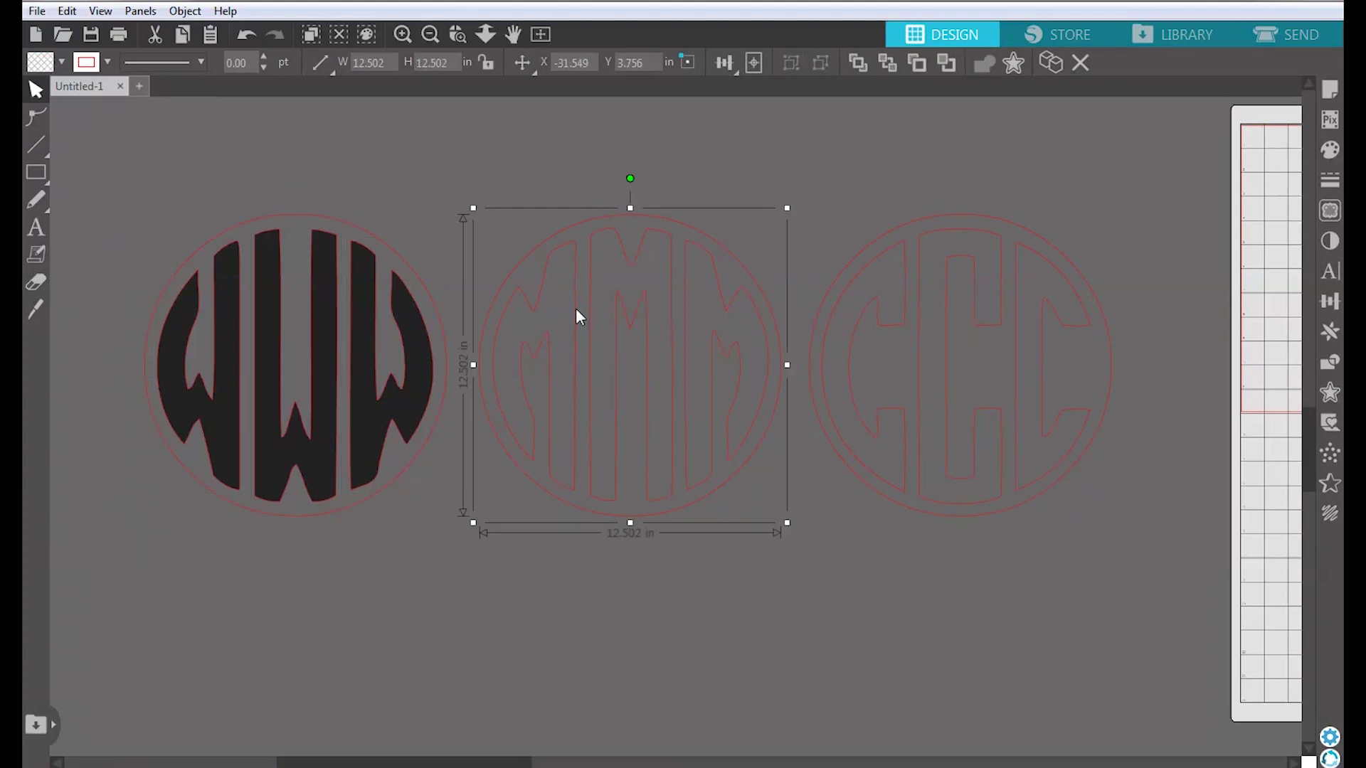
{"action": "right_click", "coordinate": [577, 310]}
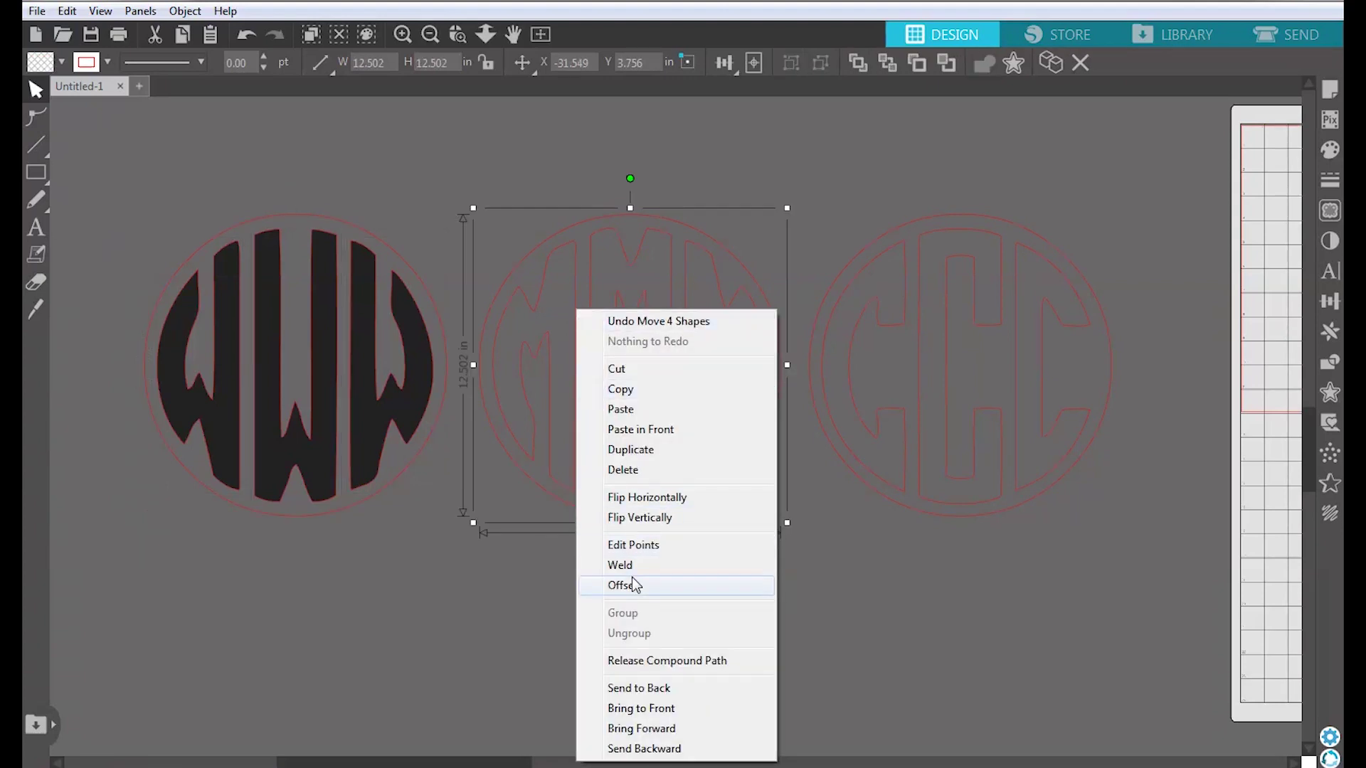
{"action": "left_click", "coordinate": [685, 660]}
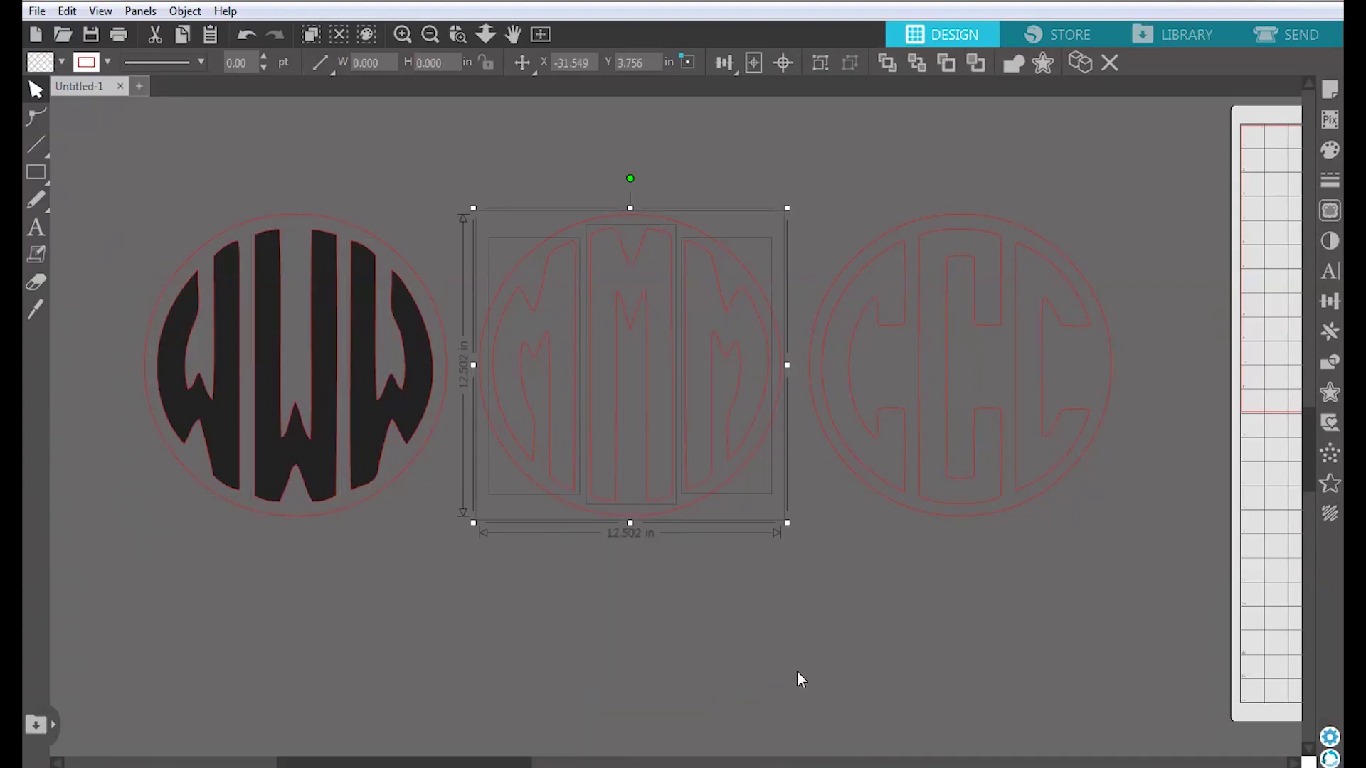
{"action": "left_click", "coordinate": [809, 613]}
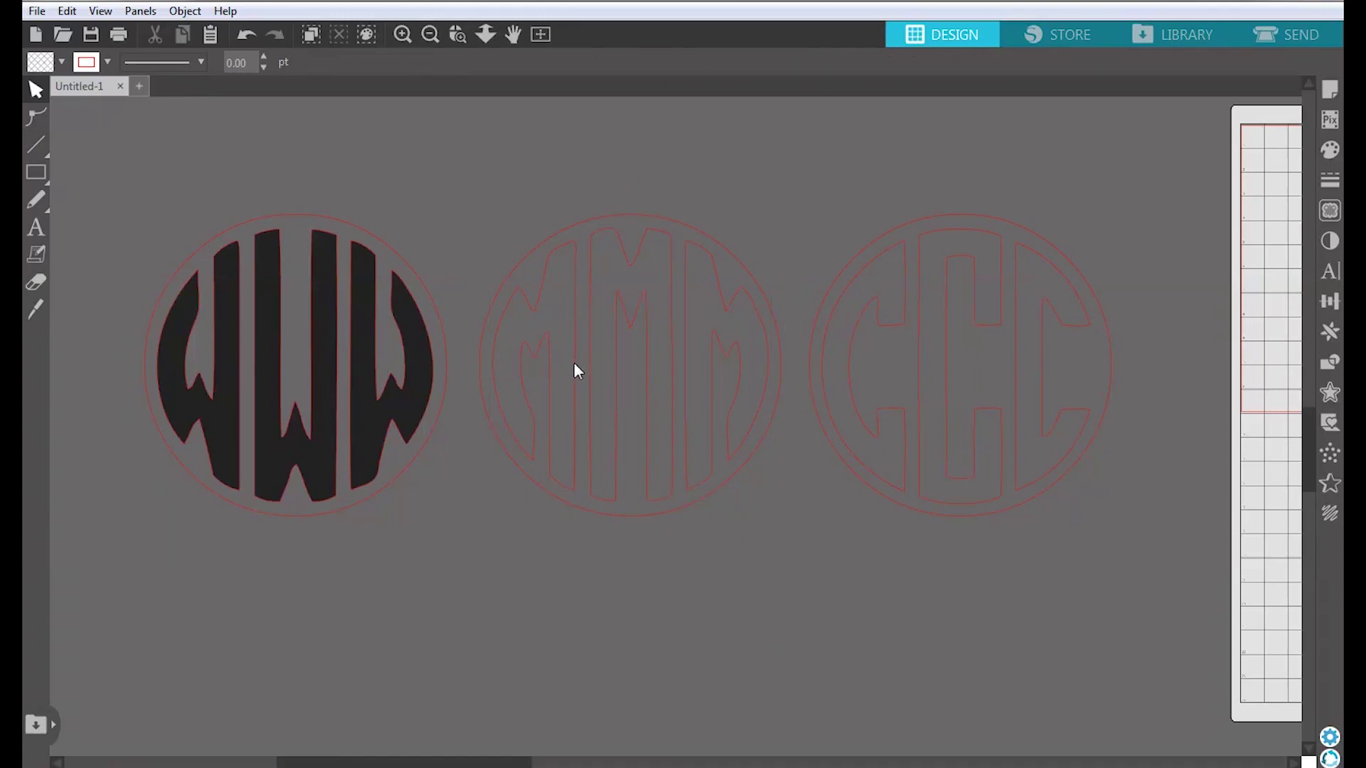
{"action": "left_click", "coordinate": [575, 360]}
{"action": "left_click", "coordinate": [620, 304], "text": "shift"}
{"action": "left_click", "coordinate": [716, 296], "text": "shift"}
{"action": "left_click", "coordinate": [1329, 149]}
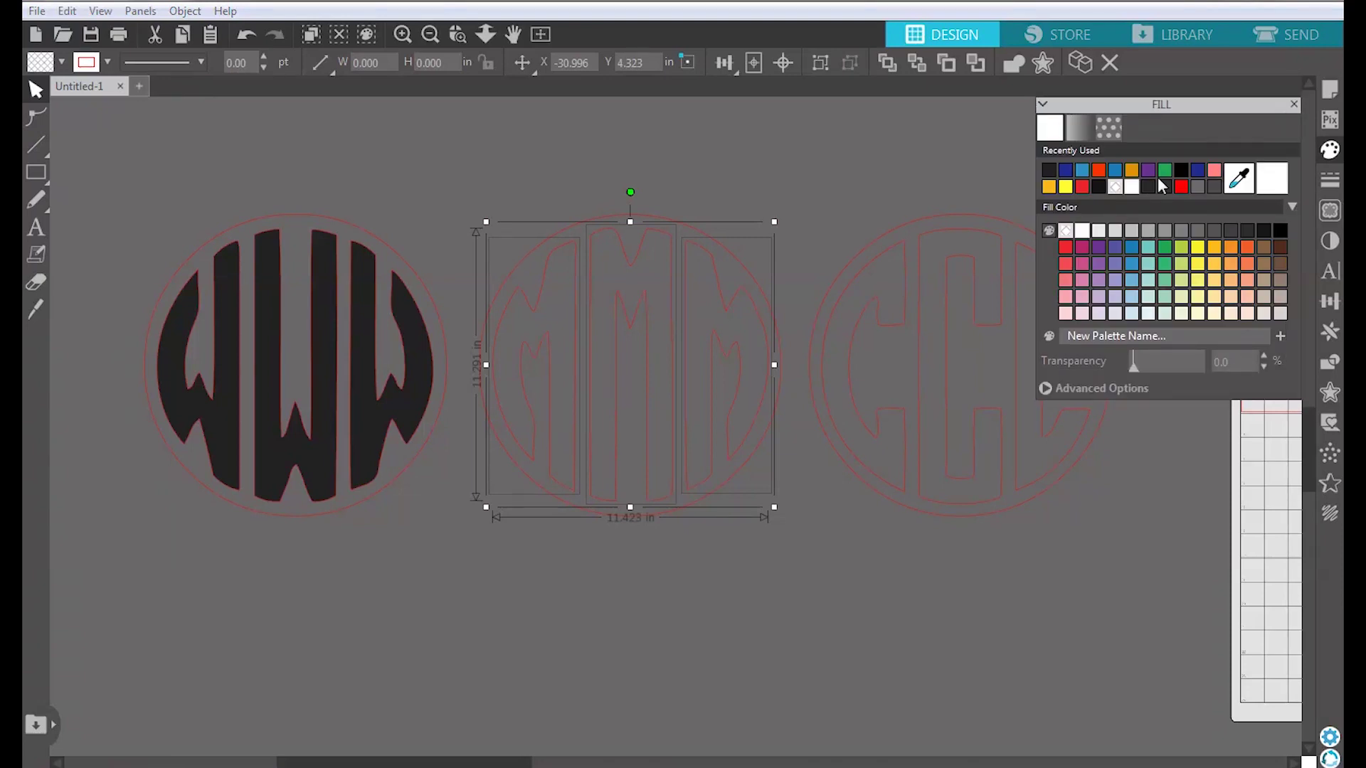
{"action": "left_click", "coordinate": [1065, 170]}
{"action": "left_click", "coordinate": [890, 418]}
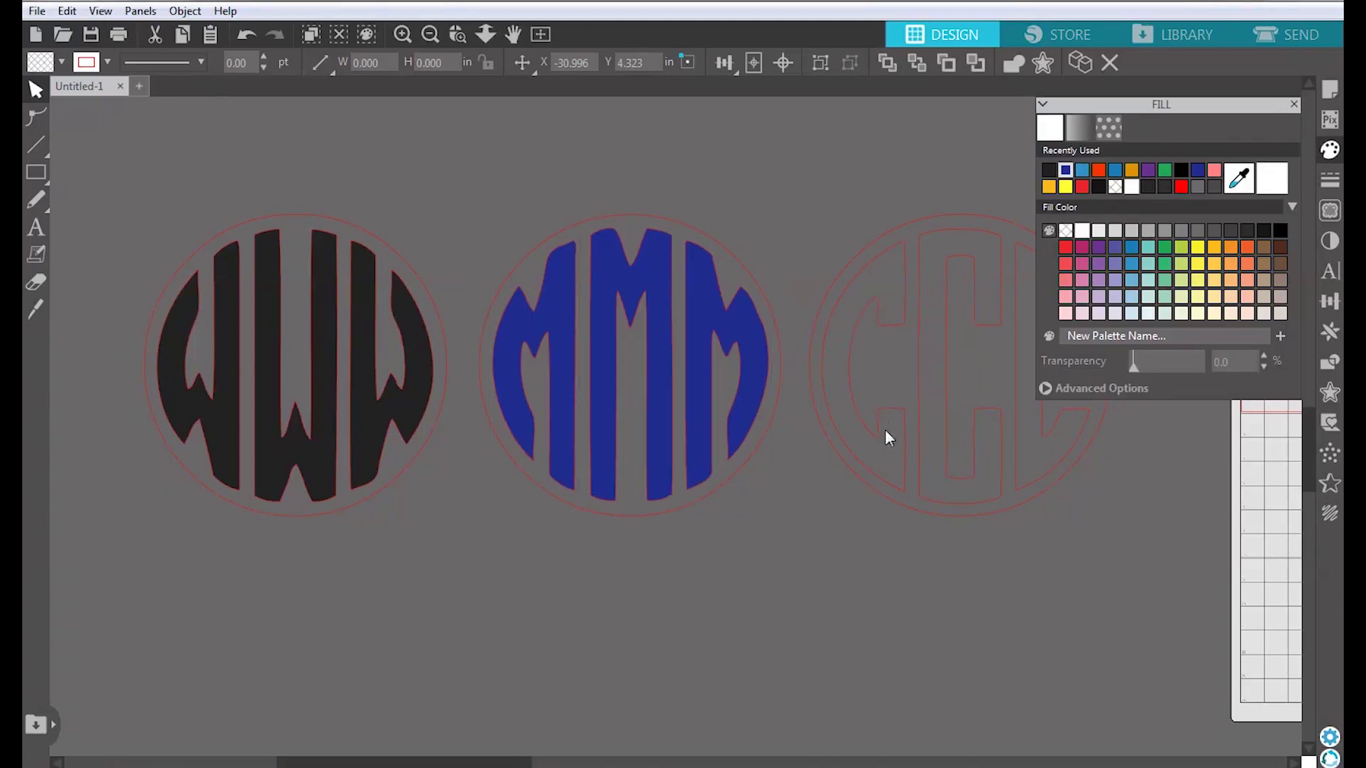
Release the CCC monogram, fill its three C letters orange, and close the Fill panel.
{"action": "left_click_drag", "start_coordinate": [991, 543], "coordinate": [771, 542]}
{"action": "right_click", "coordinate": [780, 428]}
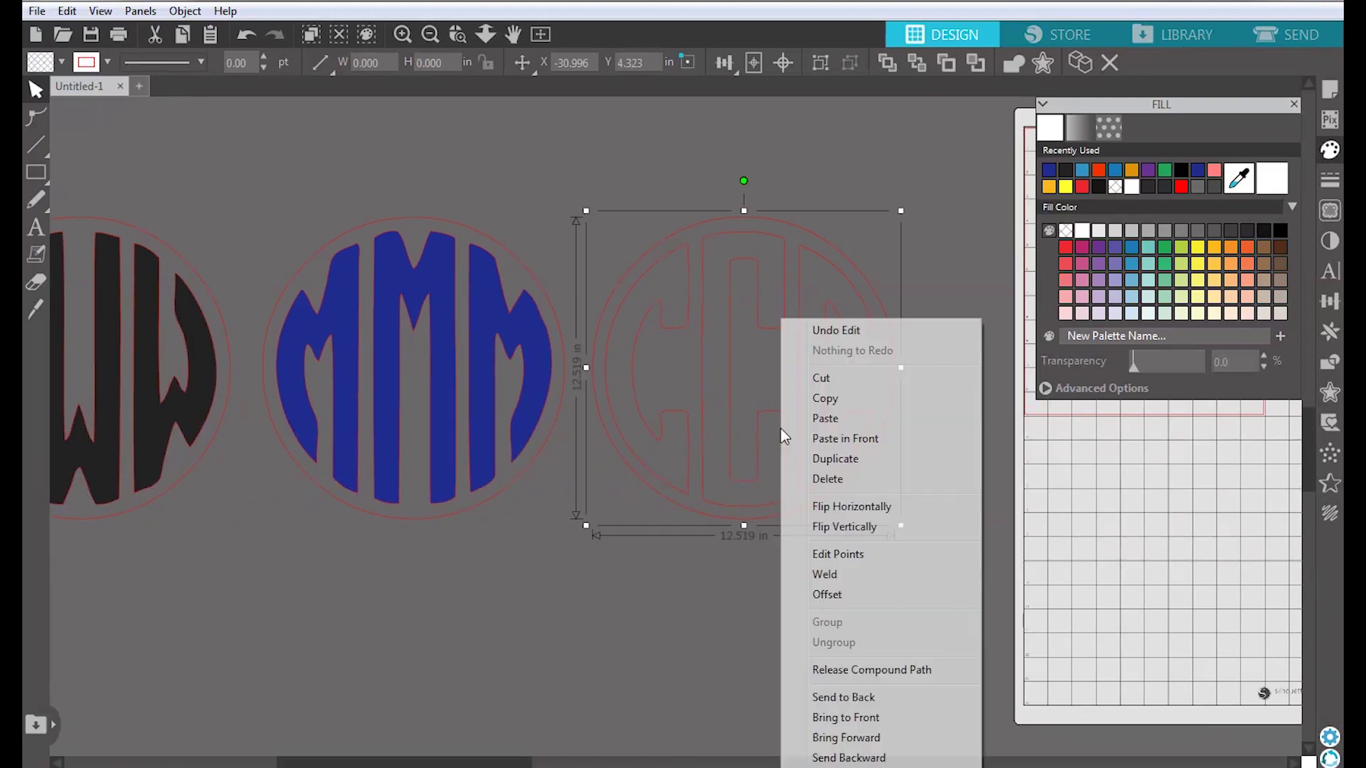
{"action": "left_click", "coordinate": [906, 675]}
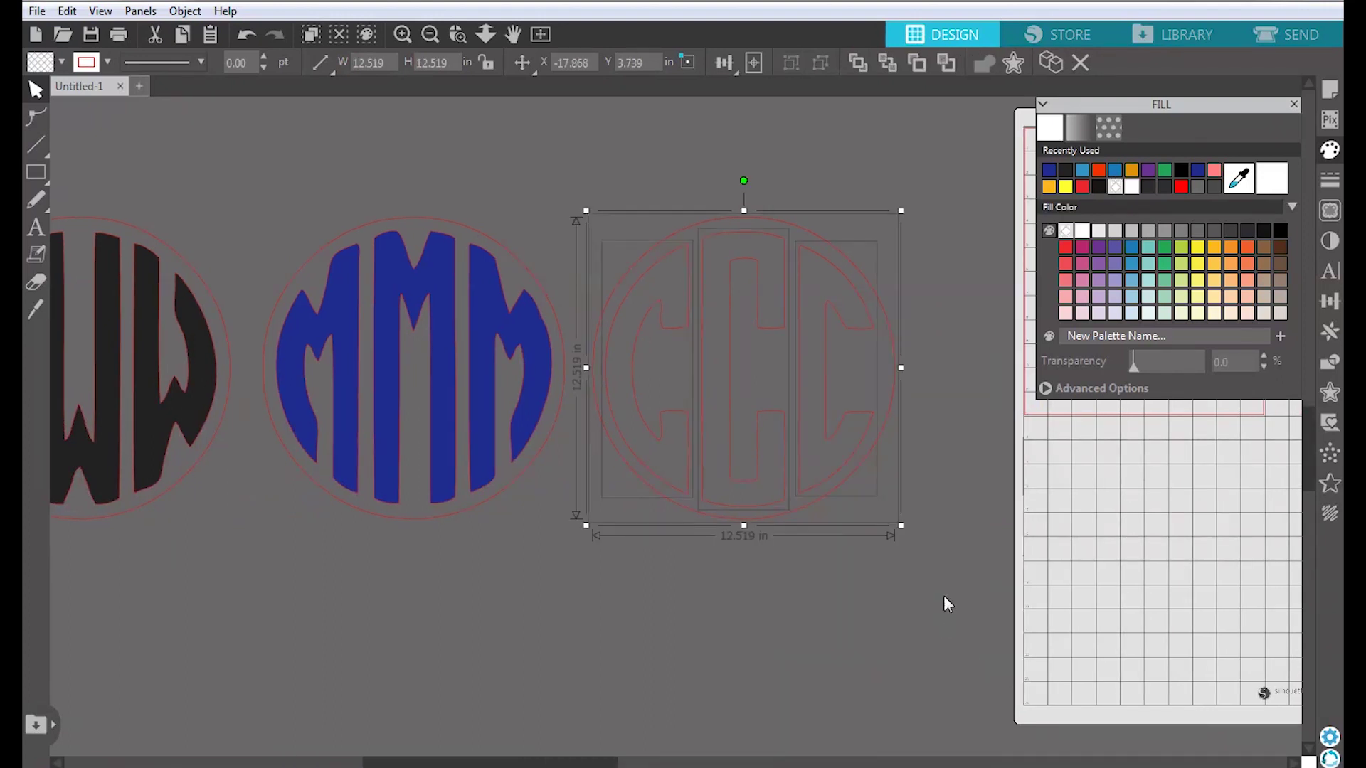
{"action": "left_click", "coordinate": [684, 437]}
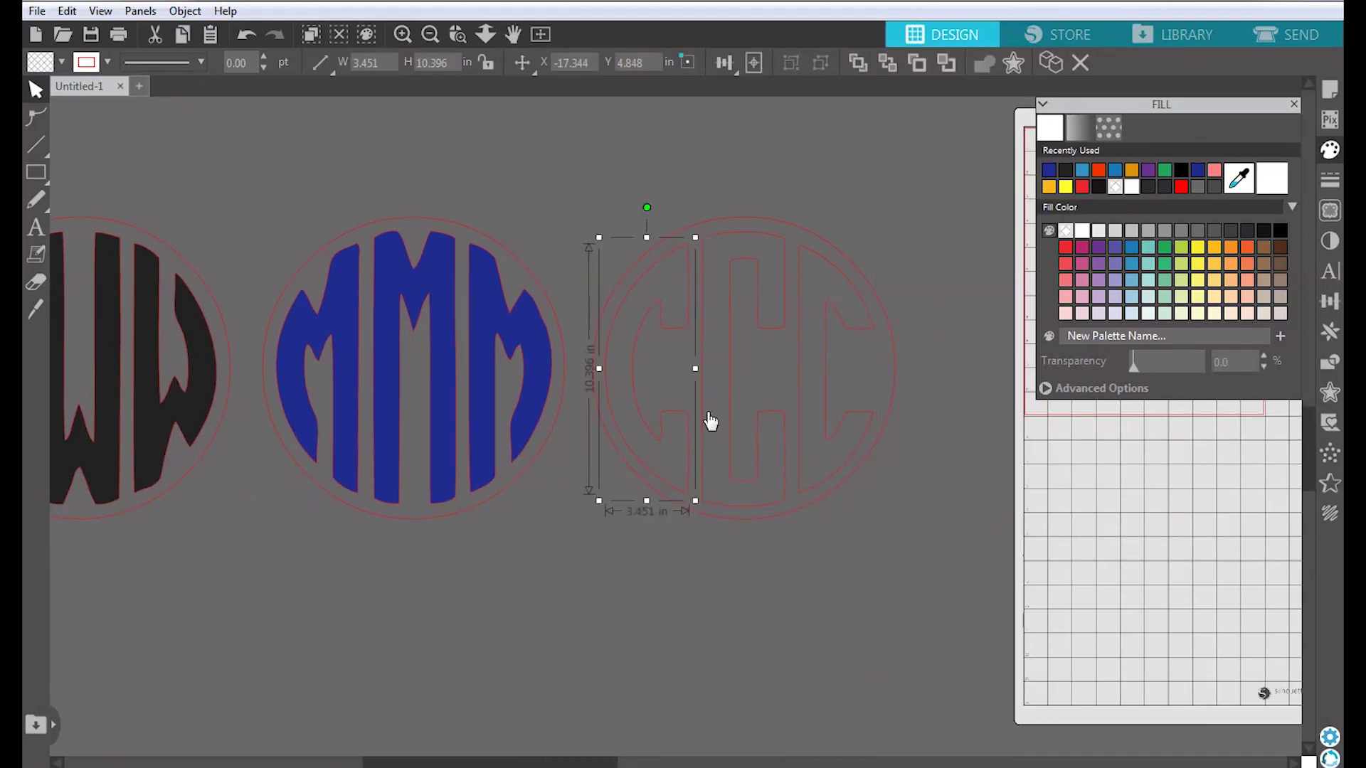
{"action": "left_click", "coordinate": [759, 402], "text": "shift"}
{"action": "left_click", "coordinate": [823, 390], "text": "shift"}
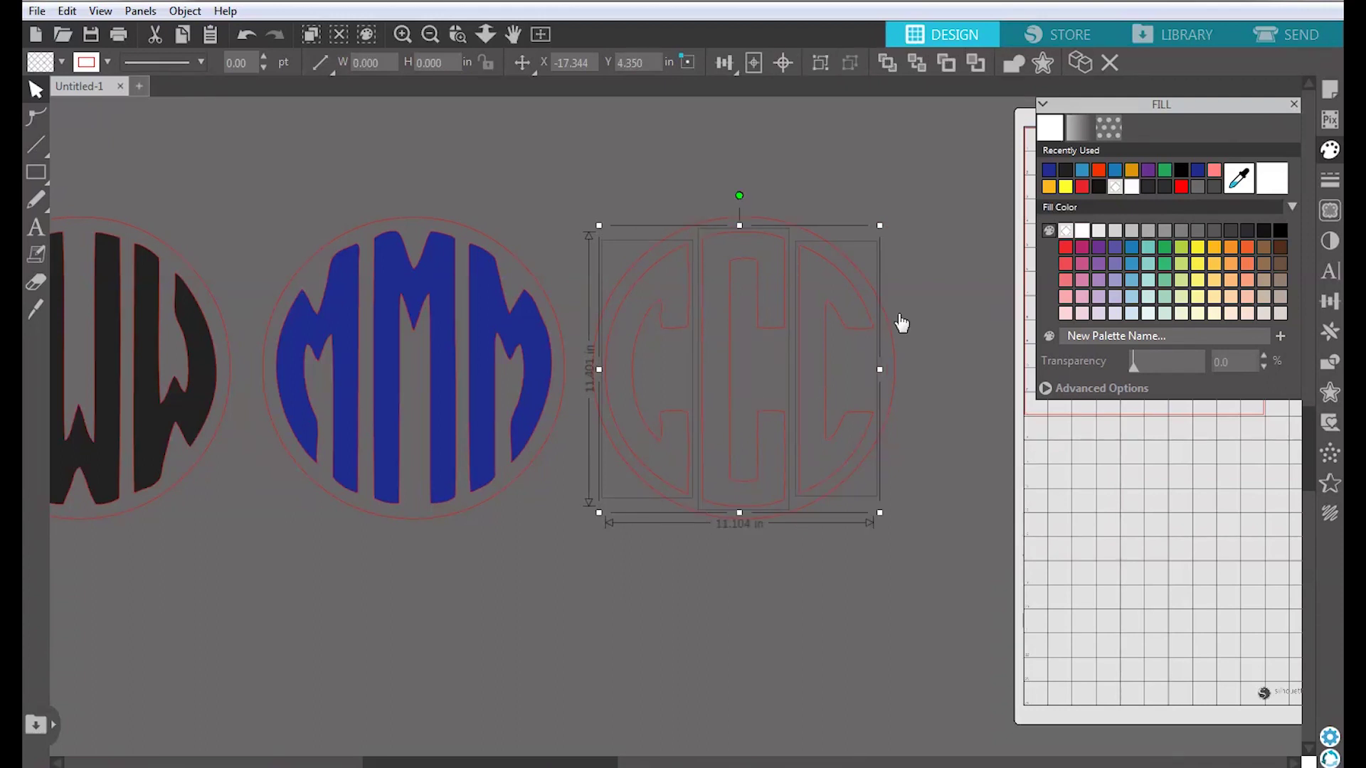
{"action": "left_click", "coordinate": [1131, 170]}
{"action": "left_click", "coordinate": [920, 344]}
{"action": "left_click_drag", "start_coordinate": [564, 610], "coordinate": [633, 616]}
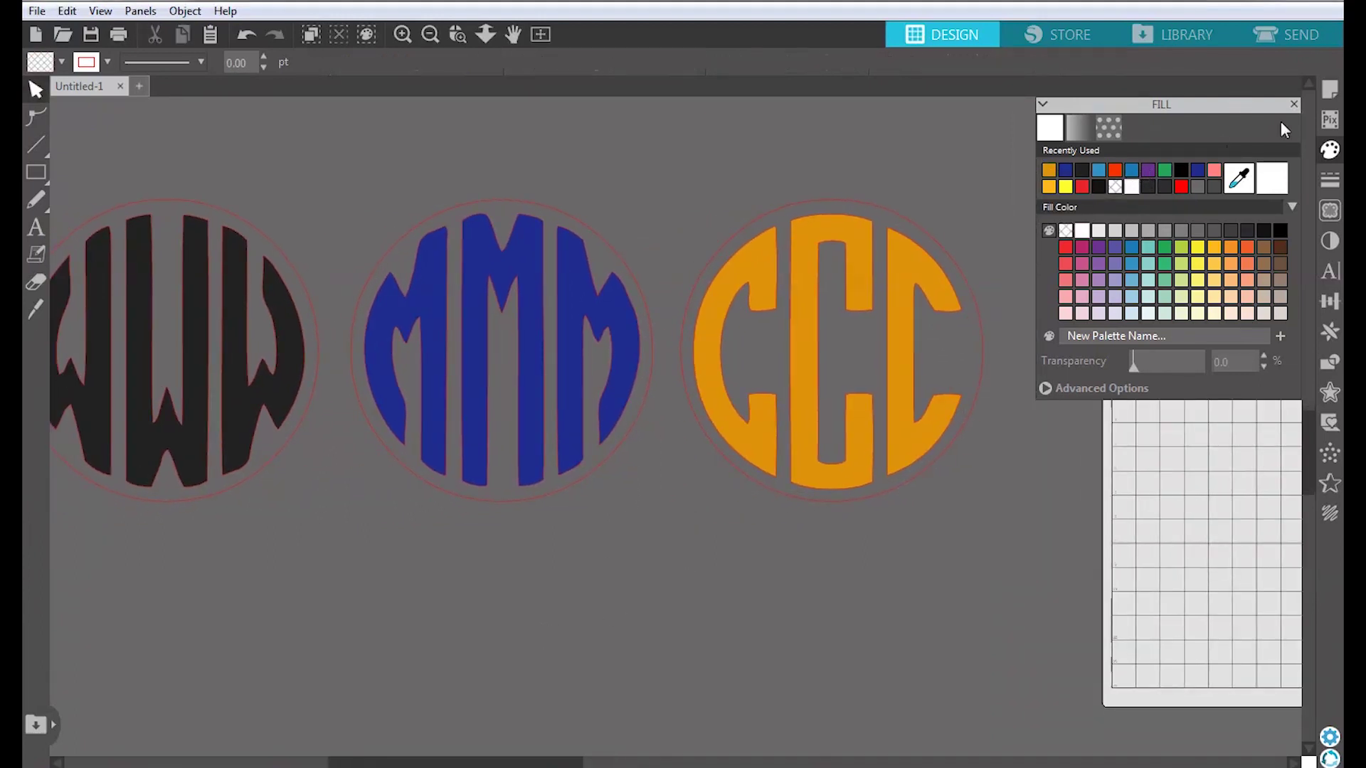
{"action": "left_click", "coordinate": [1294, 104]}
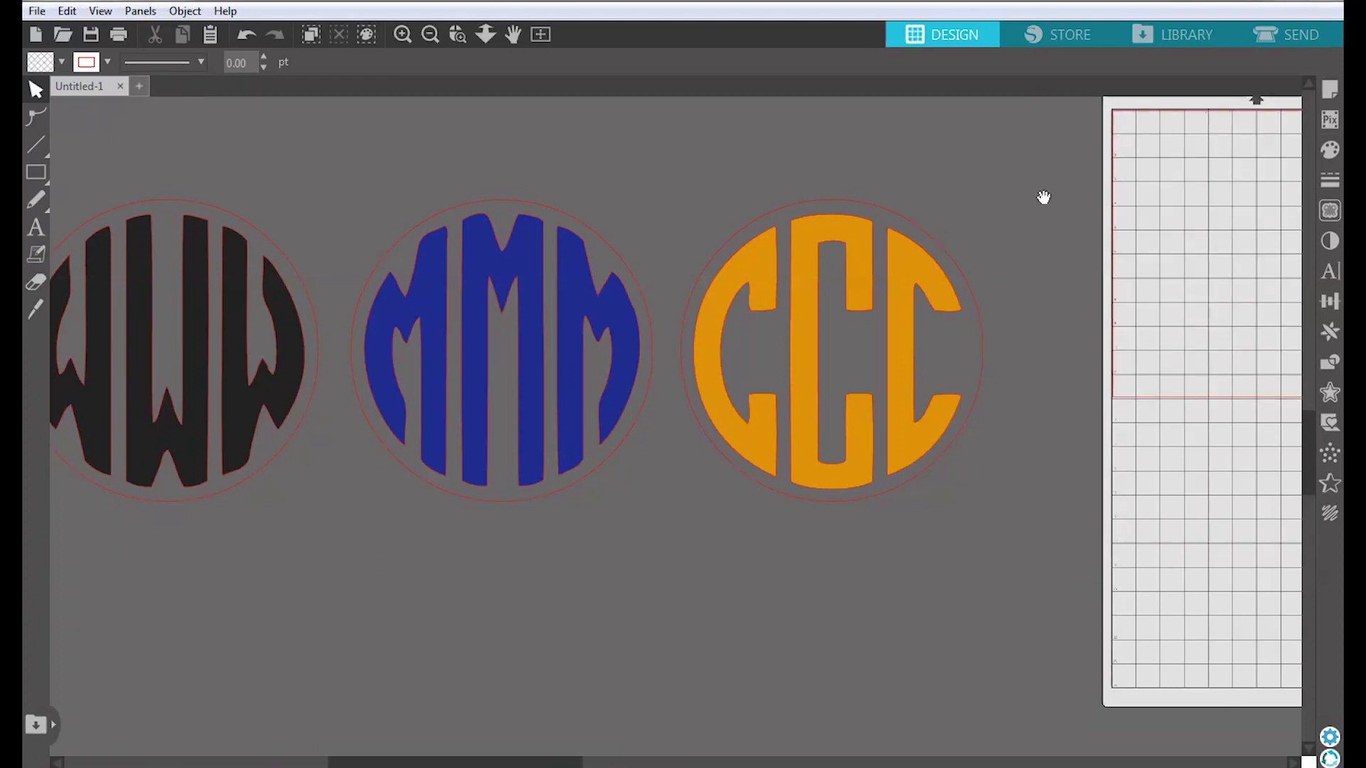
{"action": "left_click_drag", "start_coordinate": [1043, 197], "coordinate": [1064, 214]}
Group the black WWW letters into one object.
{"action": "key", "text": "Escape"}
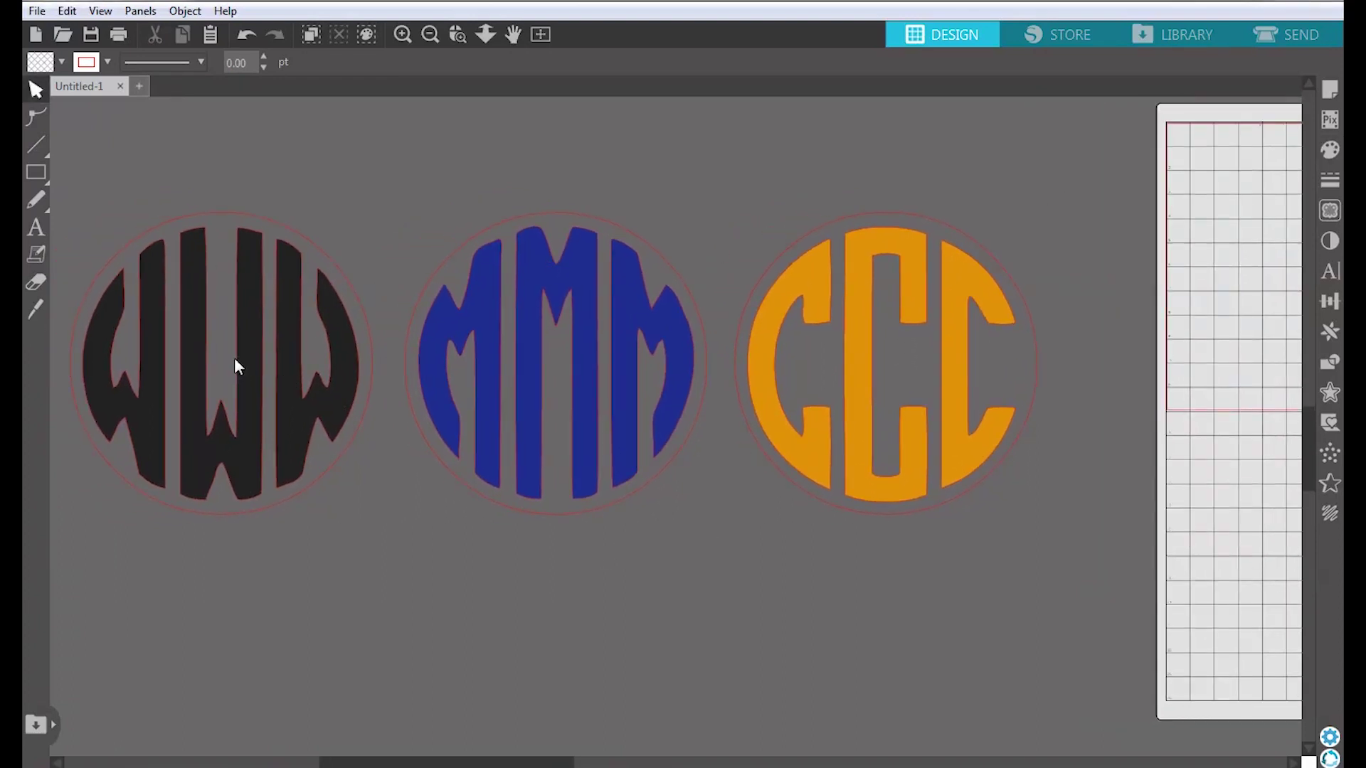
{"action": "left_click", "coordinate": [233, 357]}
{"action": "left_click", "coordinate": [333, 278]}
{"action": "left_click", "coordinate": [361, 169]}
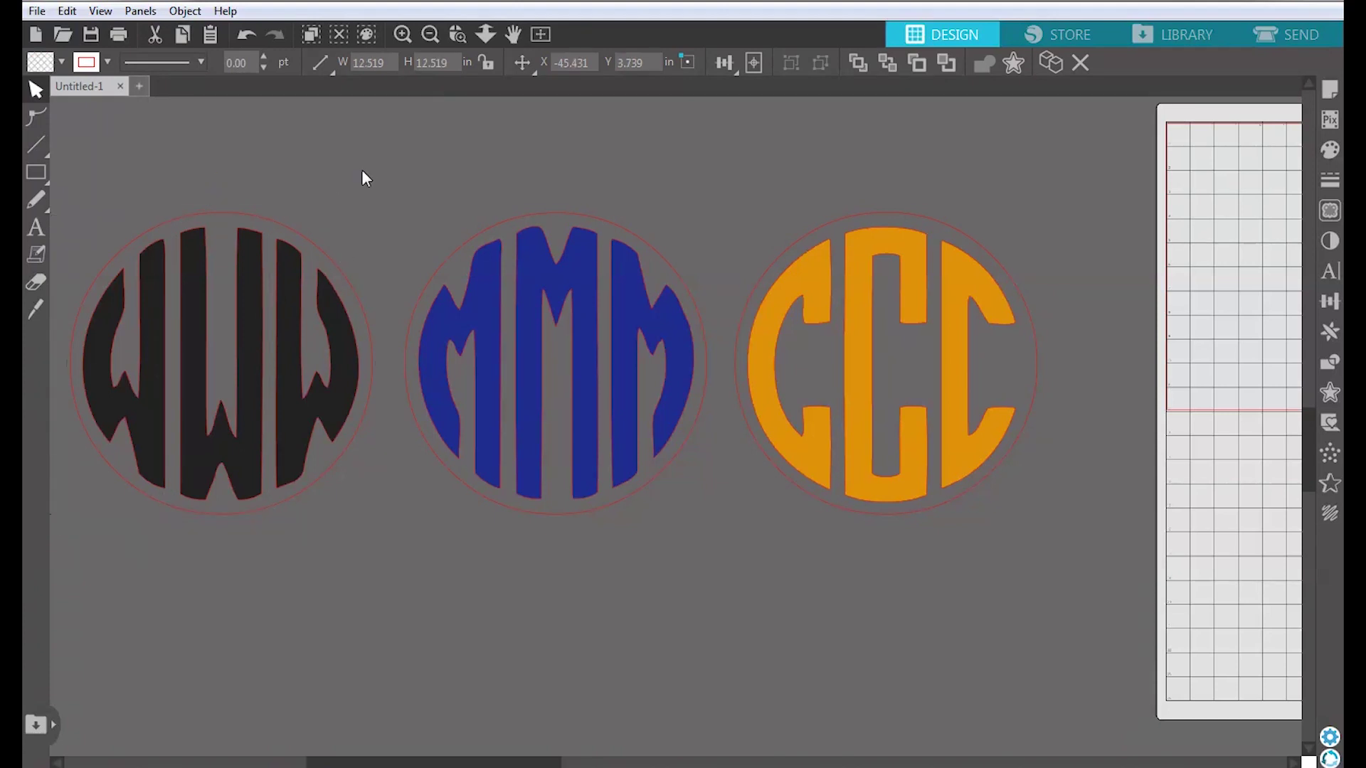
{"action": "left_click", "coordinate": [163, 237]}
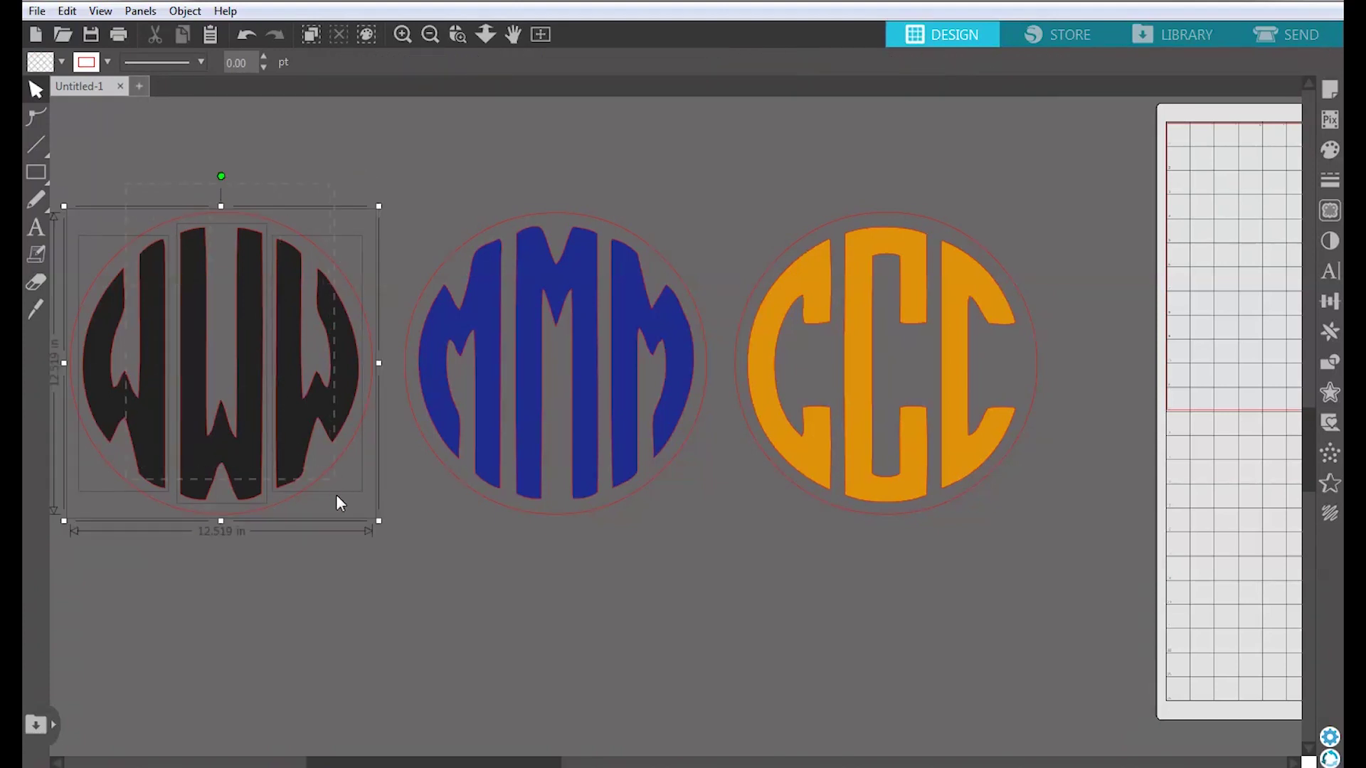
{"action": "right_click", "coordinate": [331, 431]}
{"action": "left_click", "coordinate": [184, 187]}
{"action": "left_click", "coordinate": [158, 212]}
{"action": "left_click", "coordinate": [158, 214]}
{"action": "right_click", "coordinate": [330, 431]}
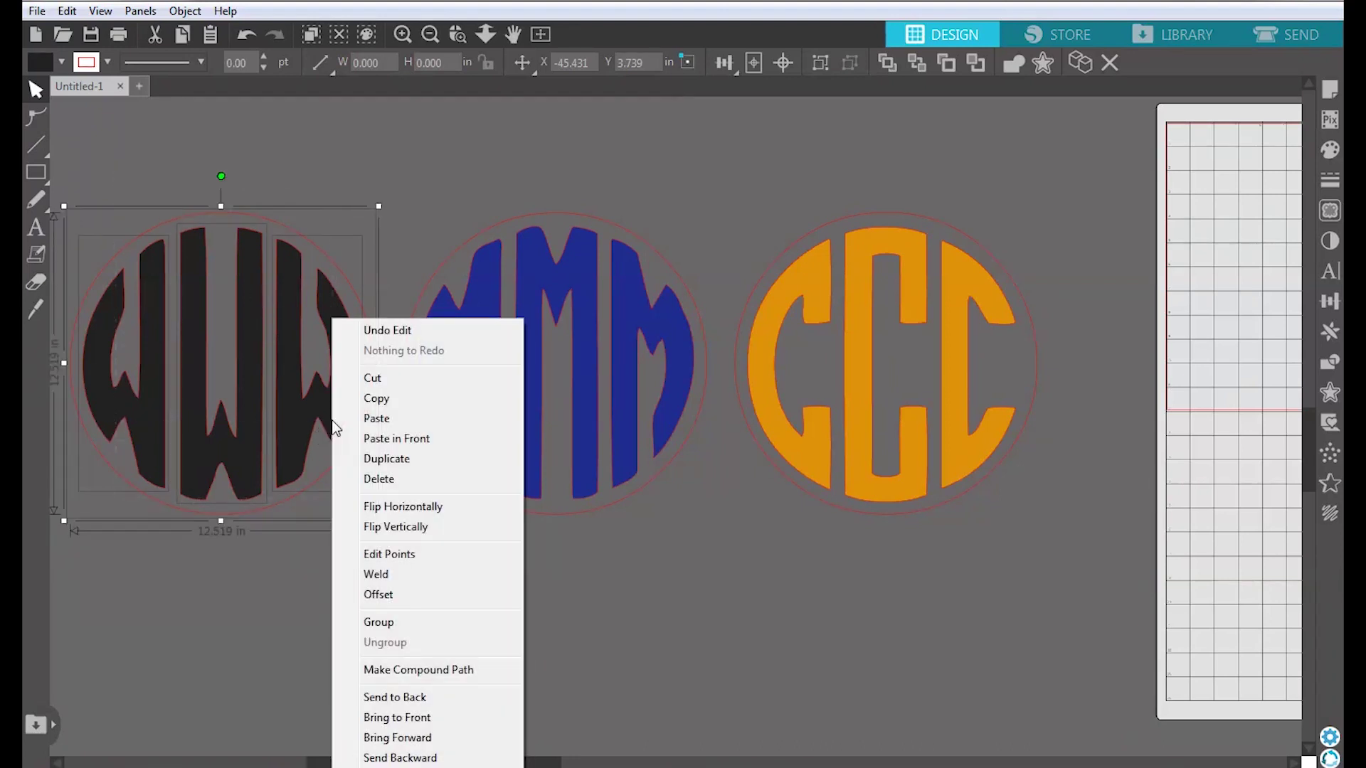
{"action": "left_click", "coordinate": [417, 621]}
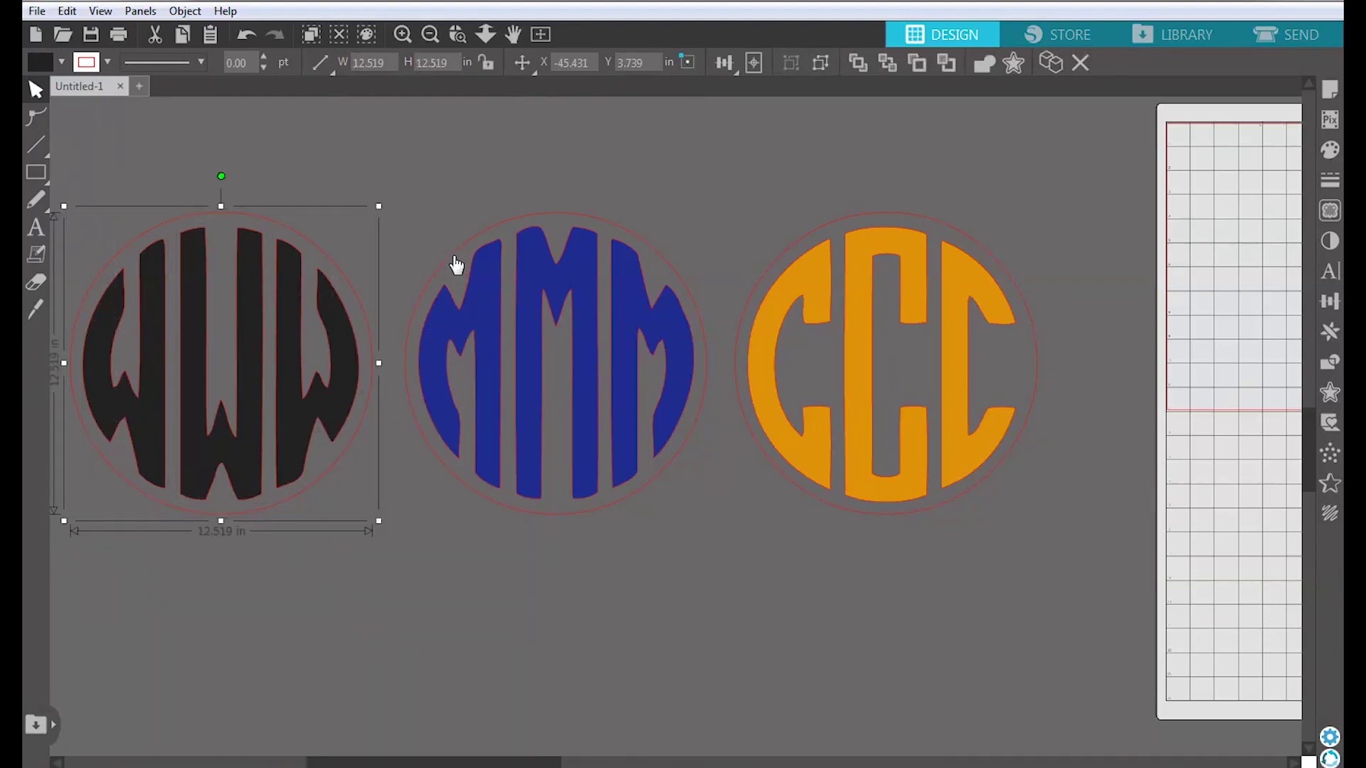
Group the blue MMM letters and the orange CCC letters into single objects.
{"action": "left_click", "coordinate": [494, 268]}
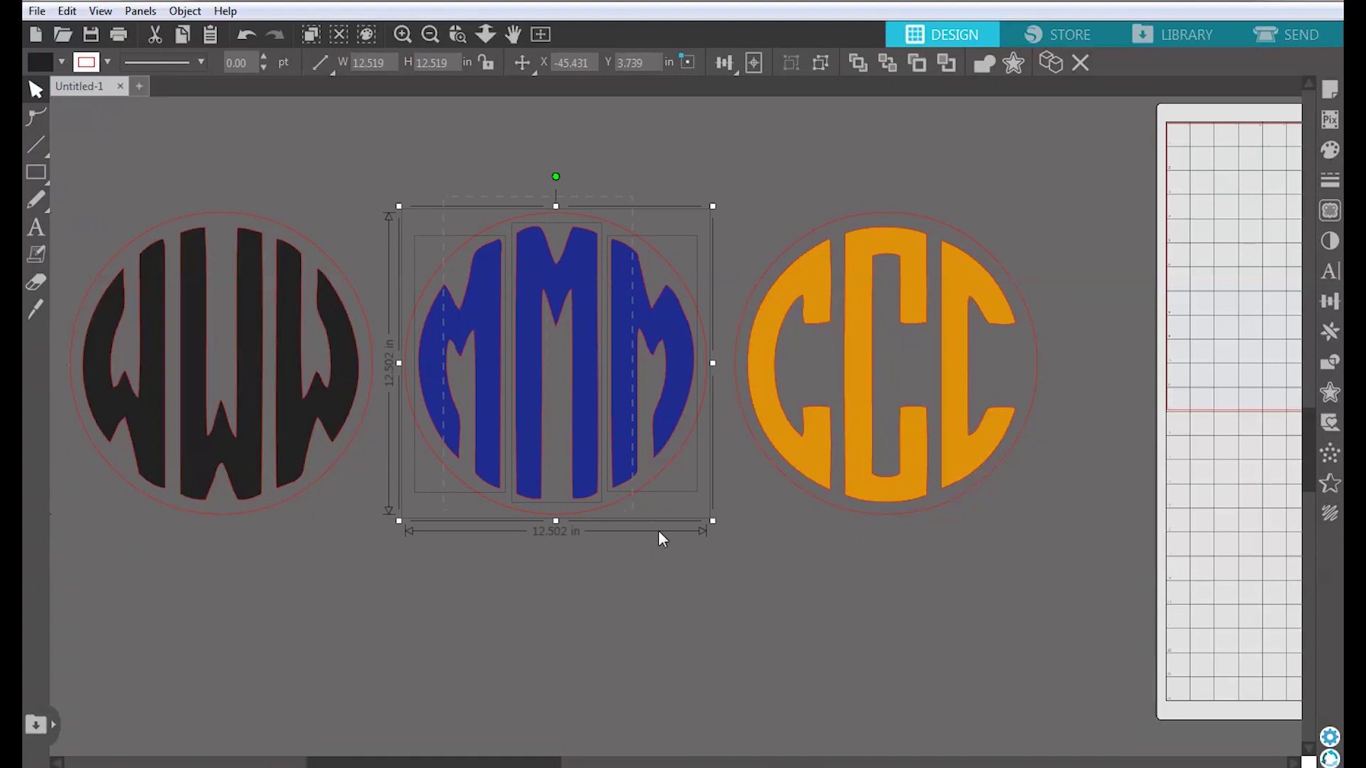
{"action": "right_click", "coordinate": [669, 427]}
{"action": "left_click", "coordinate": [711, 621]}
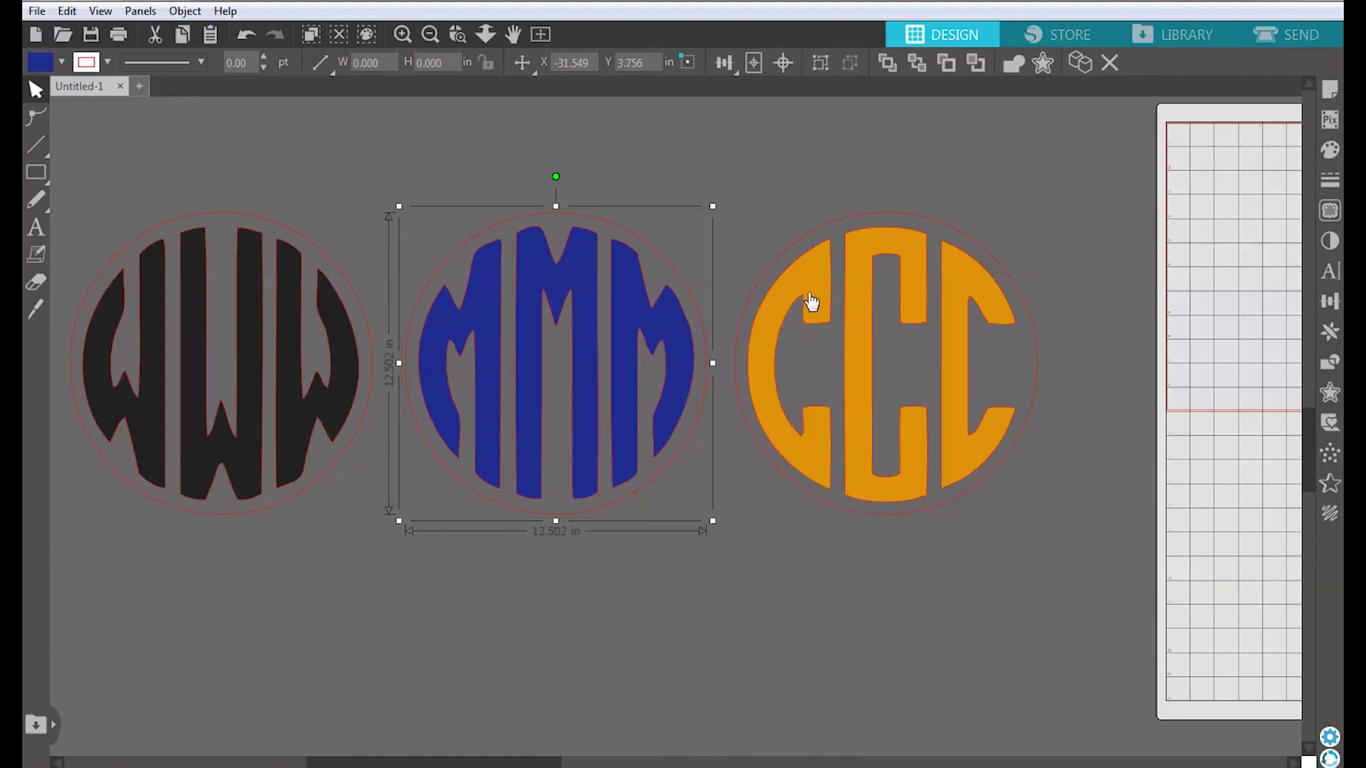
{"action": "left_click", "coordinate": [868, 357]}
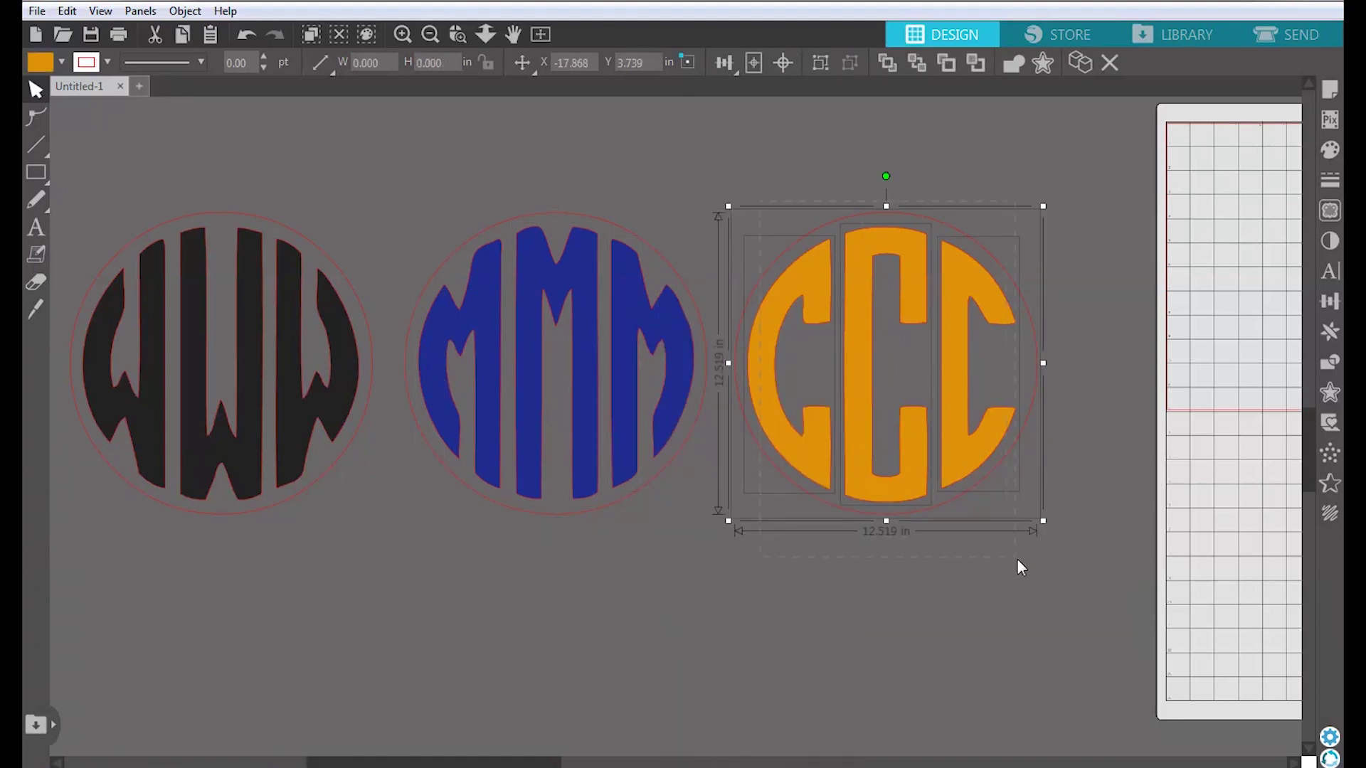
{"action": "right_click", "coordinate": [978, 456]}
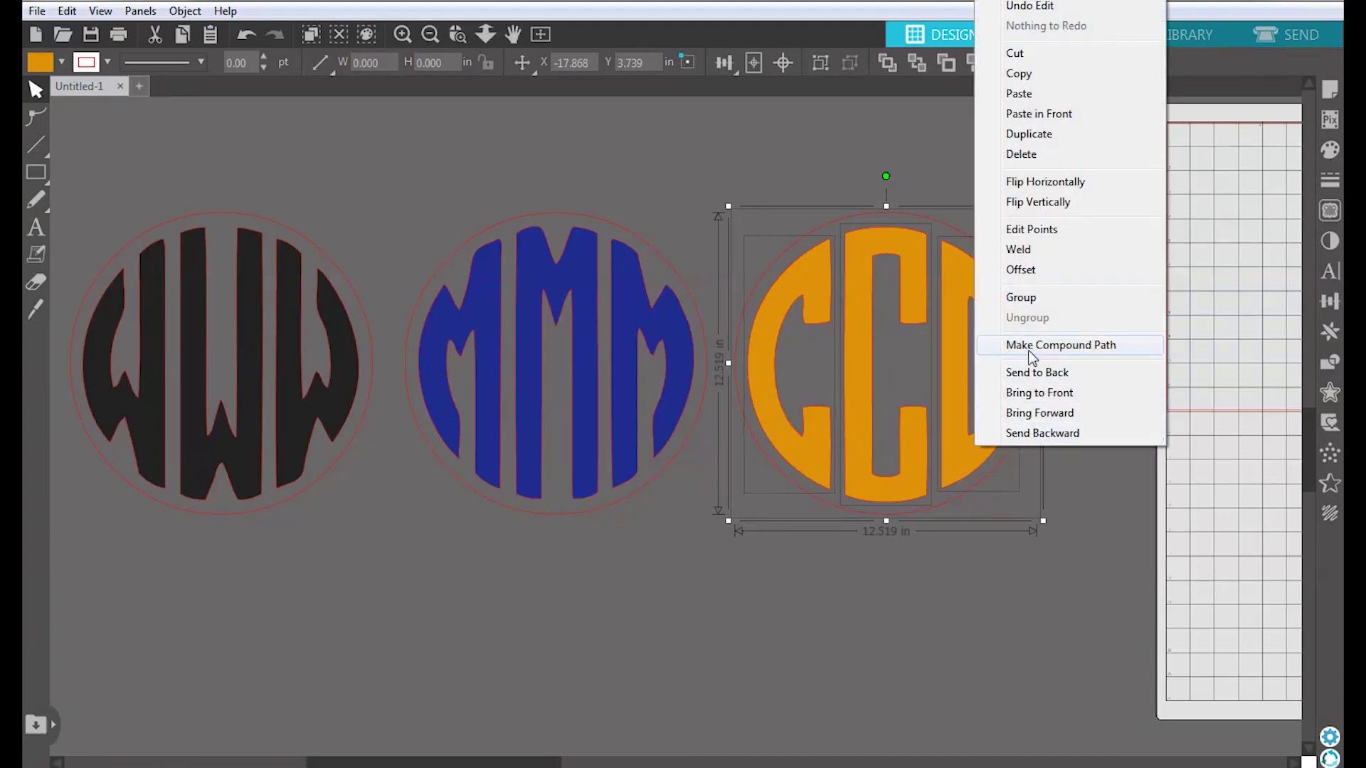
{"action": "left_click", "coordinate": [1043, 298]}
{"action": "left_click", "coordinate": [1073, 310]}
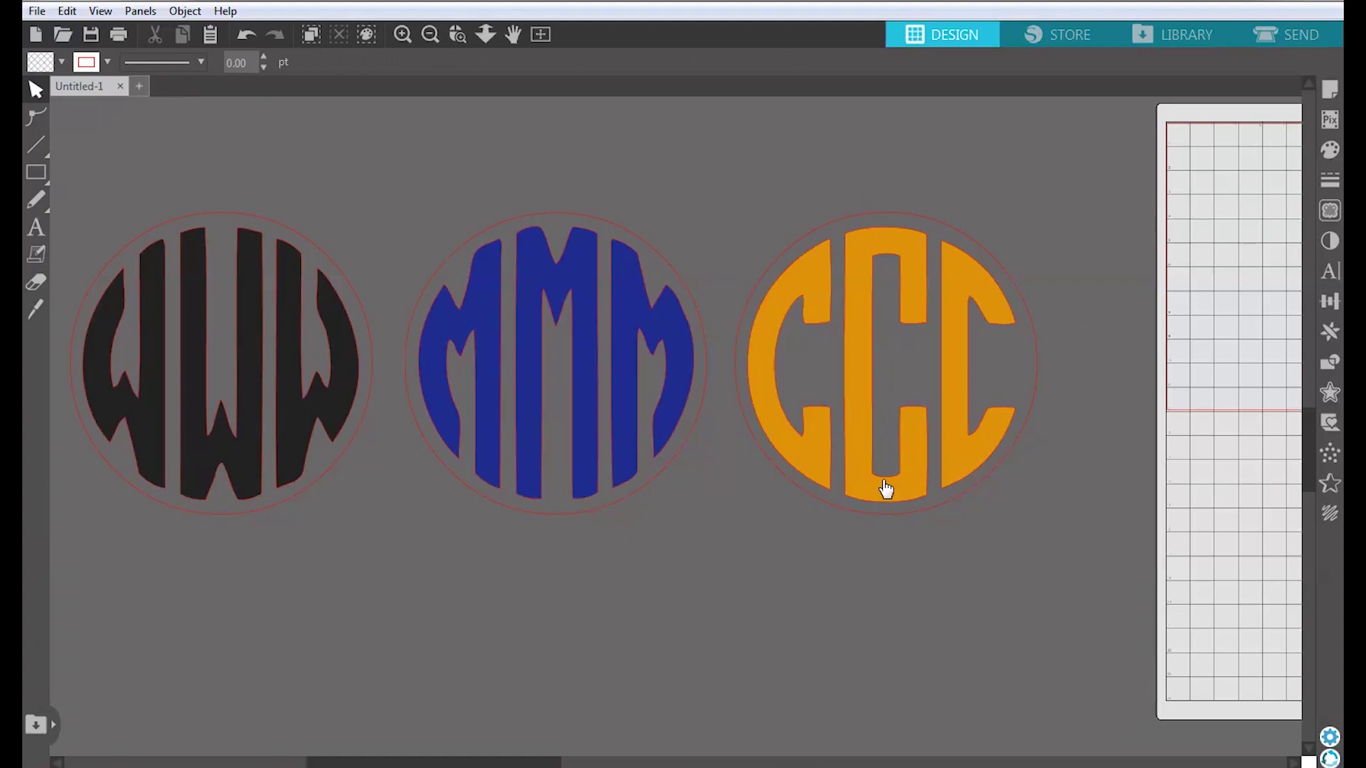
Select all three monograms and align their centres so they stack into one circle.
{"action": "left_click_drag", "start_coordinate": [678, 522], "coordinate": [726, 560]}
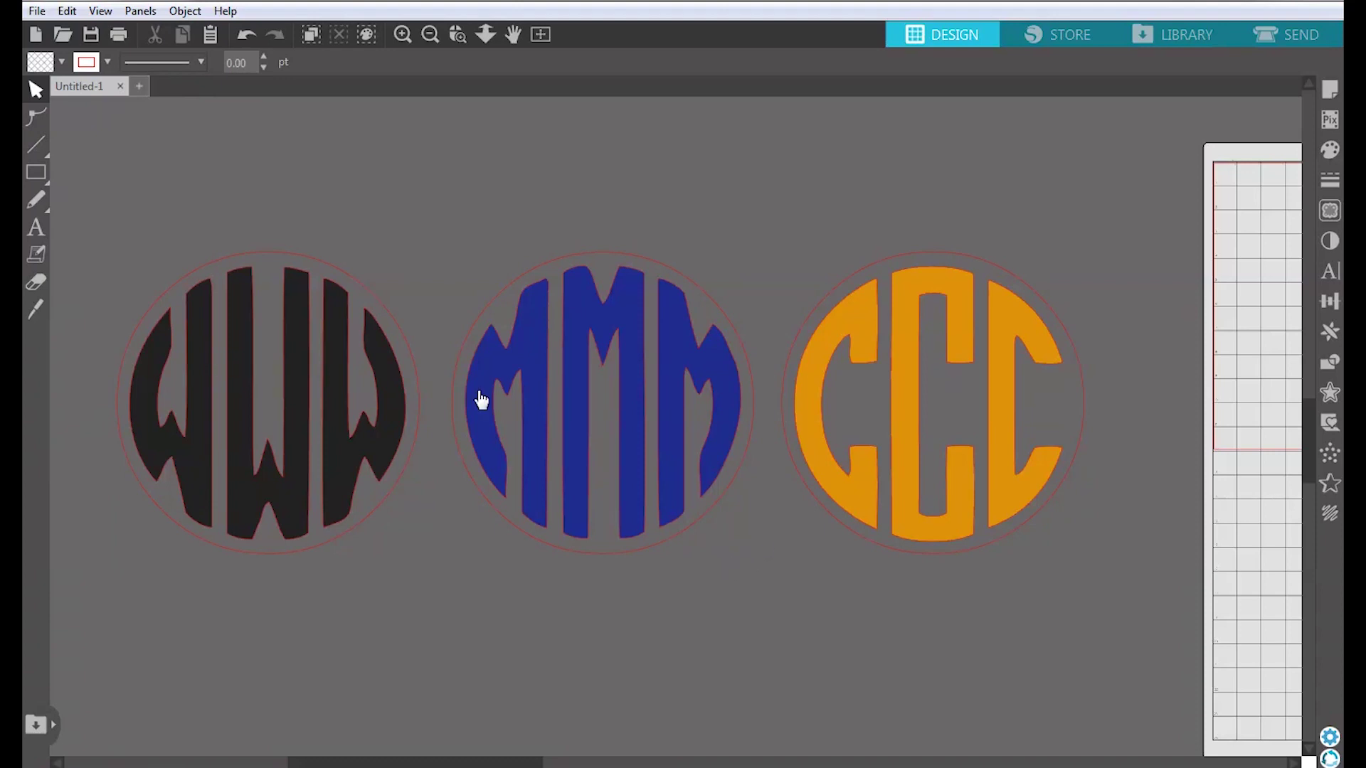
{"action": "left_click_drag", "start_coordinate": [120, 217], "coordinate": [896, 649]}
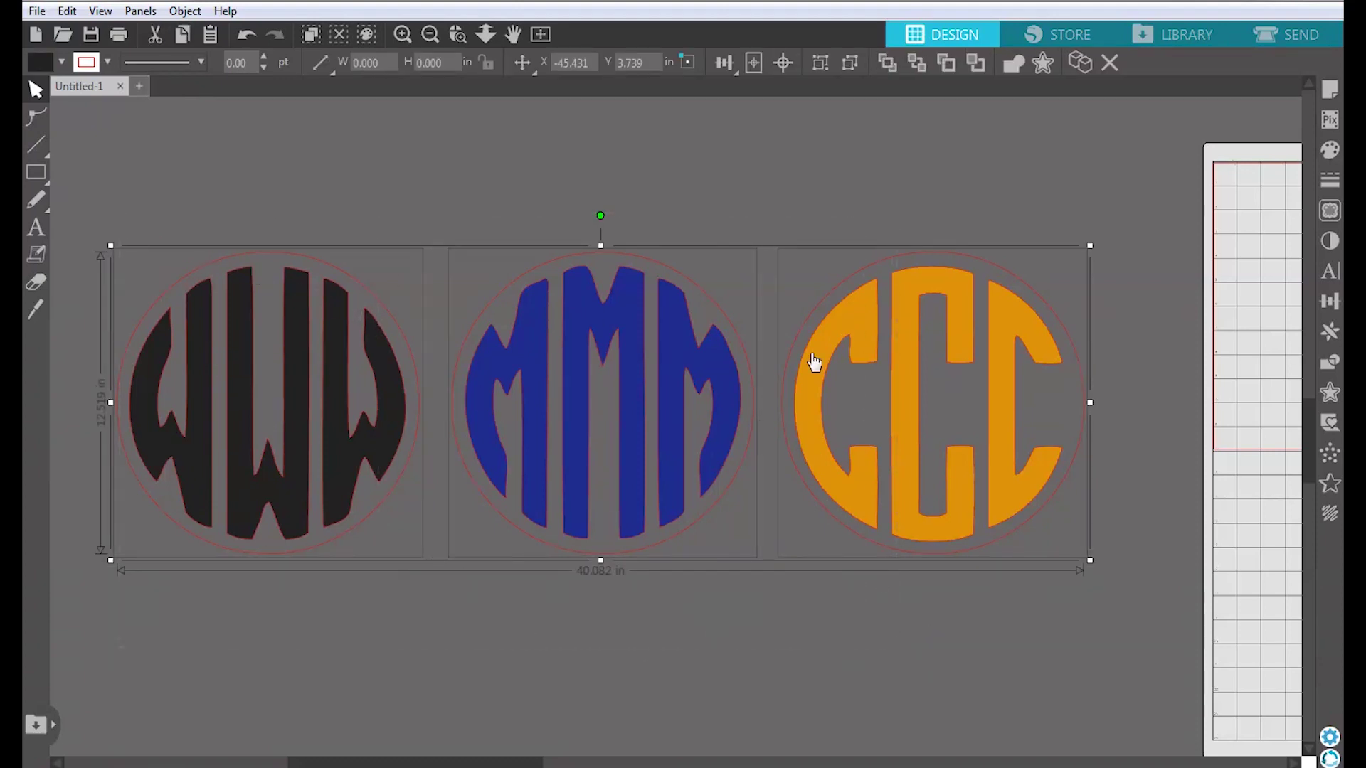
{"action": "left_click", "coordinate": [724, 67]}
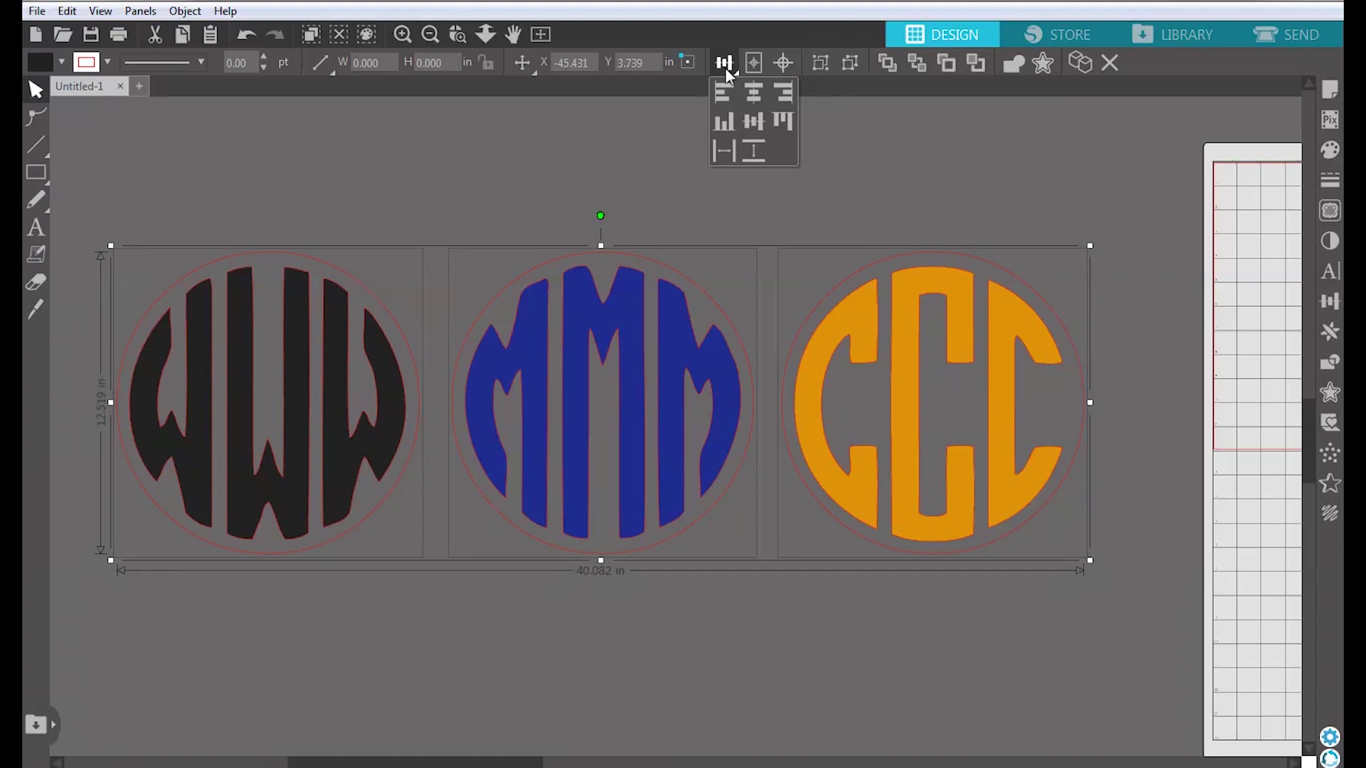
{"action": "left_click", "coordinate": [755, 92]}
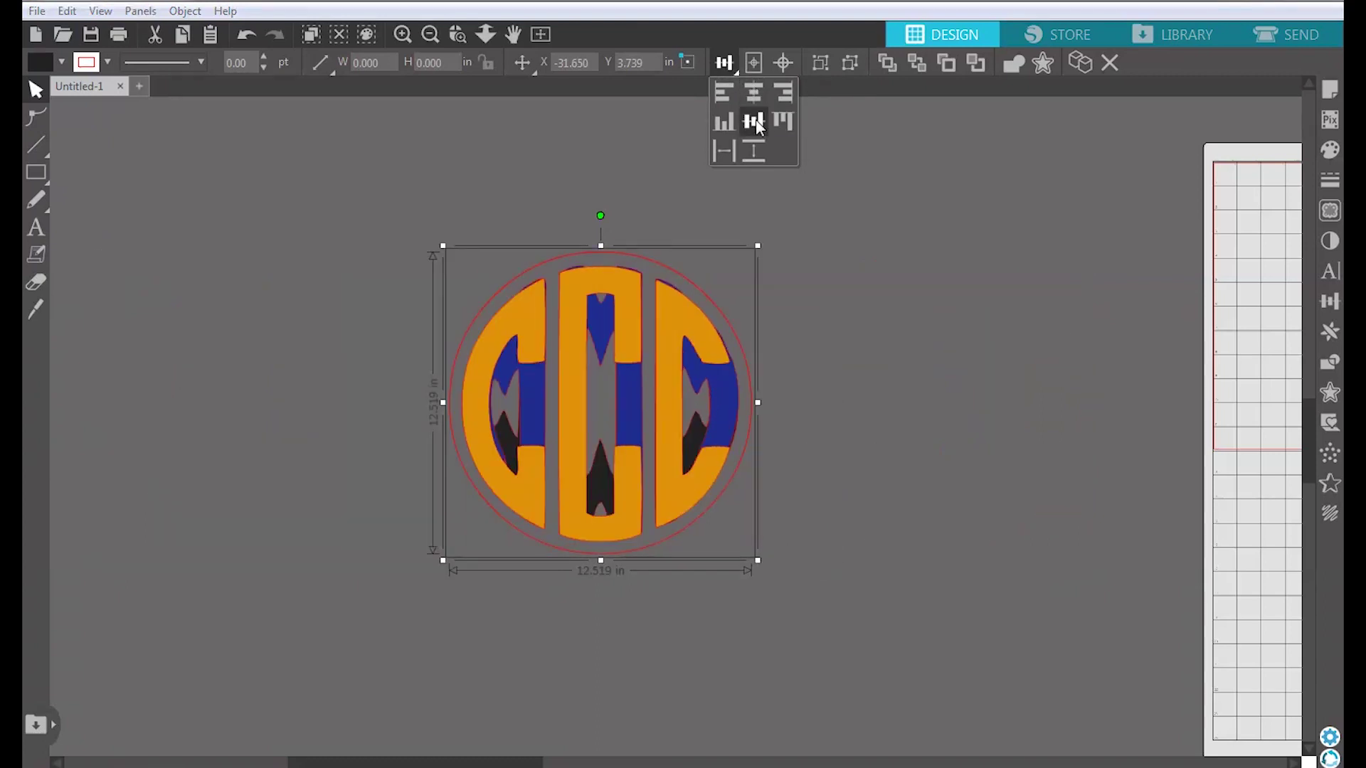
{"action": "left_click", "coordinate": [937, 255]}
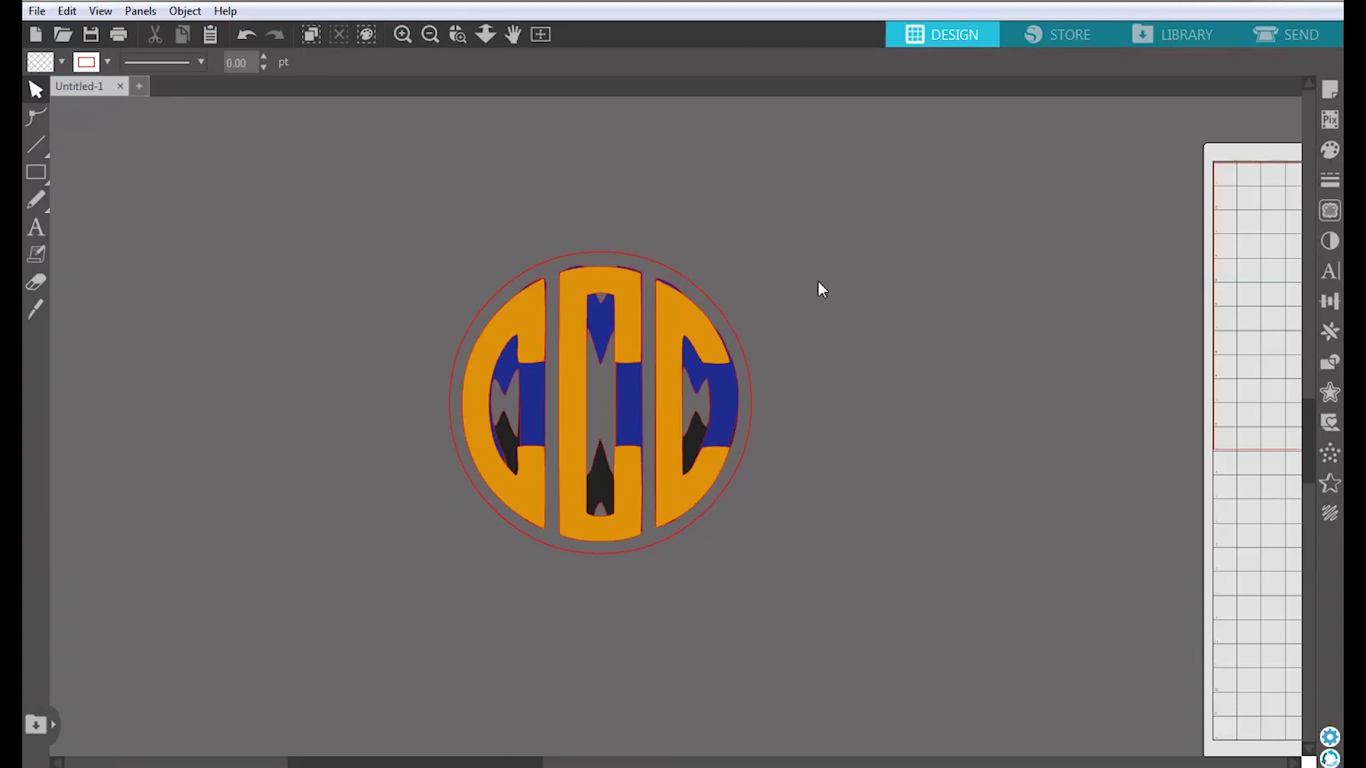
Ungroup the stacked monogram into separate letters.
{"action": "scroll", "coordinate": [847, 387], "scroll_direction": "up", "scroll_amount": 3}
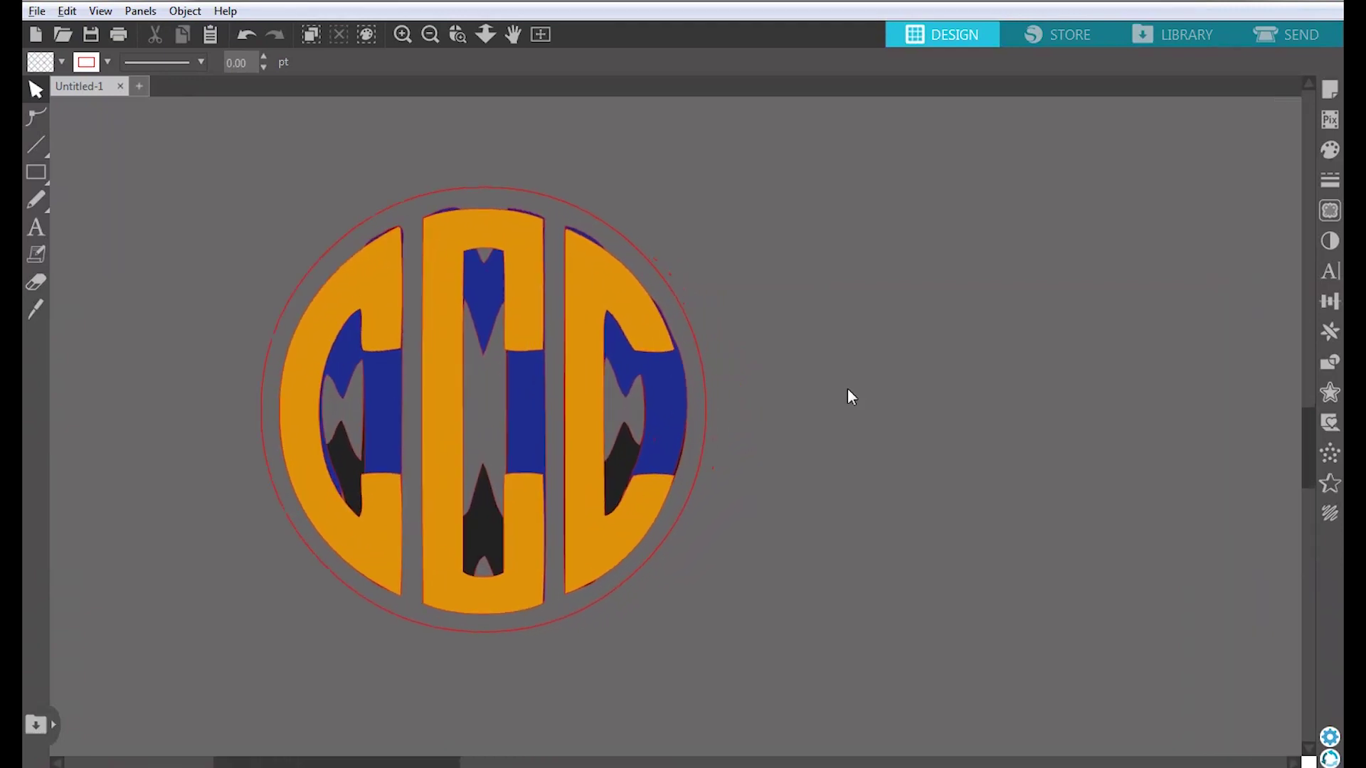
{"action": "scroll", "coordinate": [847, 396], "scroll_direction": "up", "scroll_amount": 1}
{"action": "key", "text": "alt+space"}
{"action": "key", "text": "Escape"}
{"action": "scroll", "coordinate": [939, 496], "scroll_direction": "left", "scroll_amount": 3}
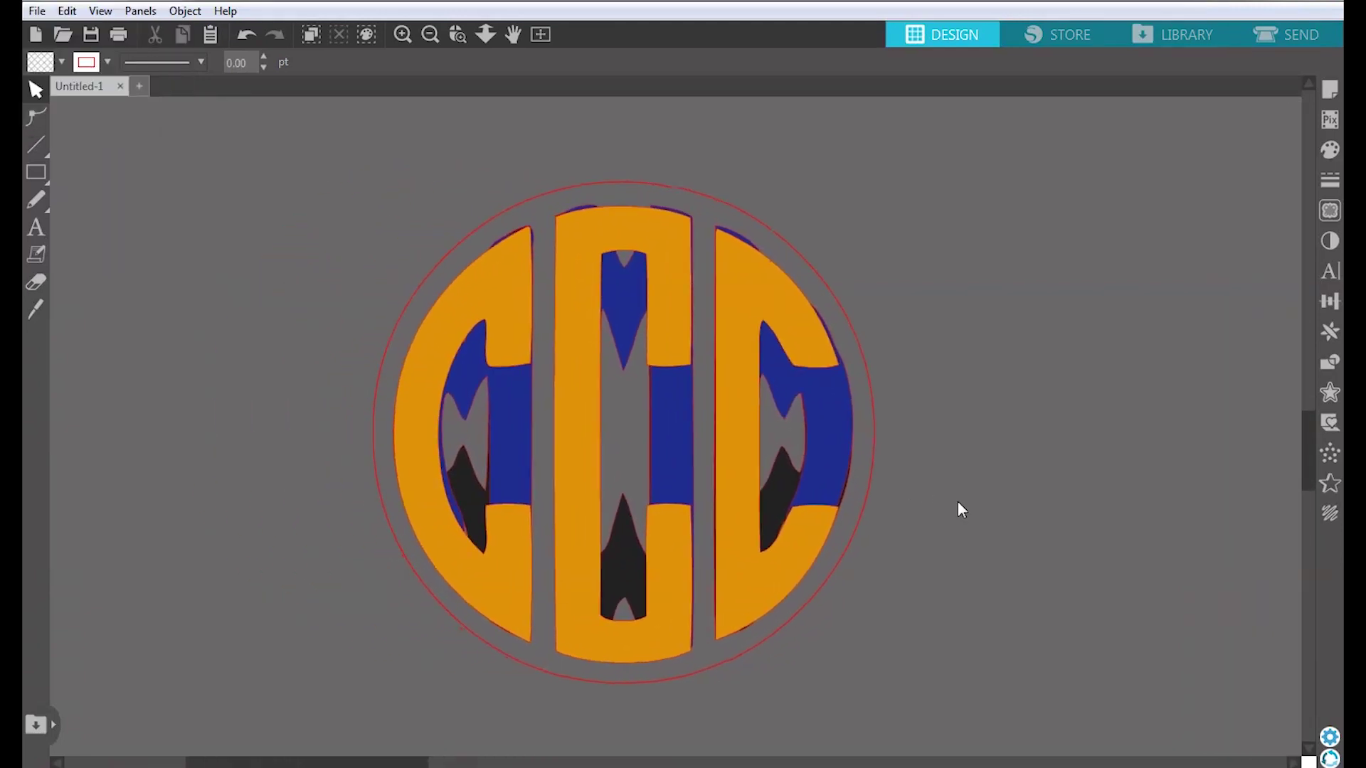
{"action": "left_click", "coordinate": [678, 314]}
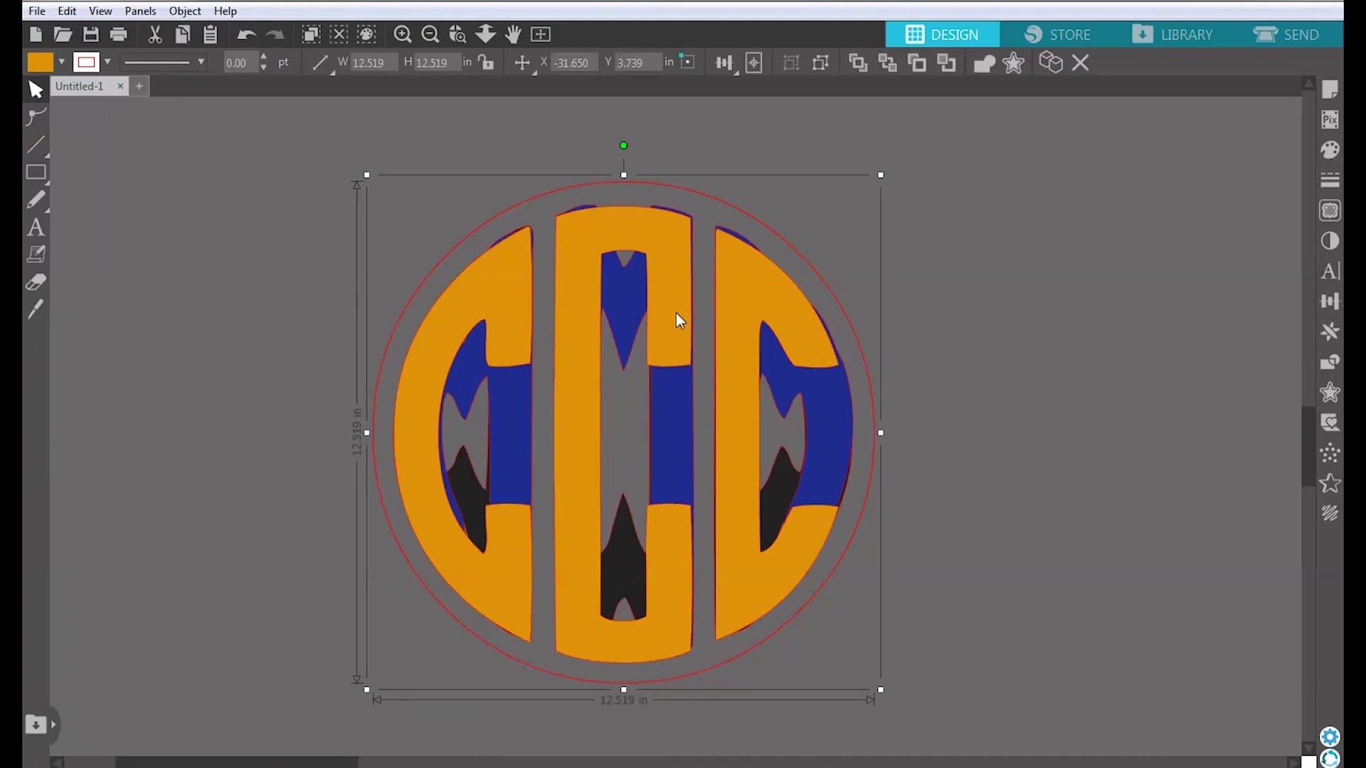
{"action": "right_click", "coordinate": [676, 314]}
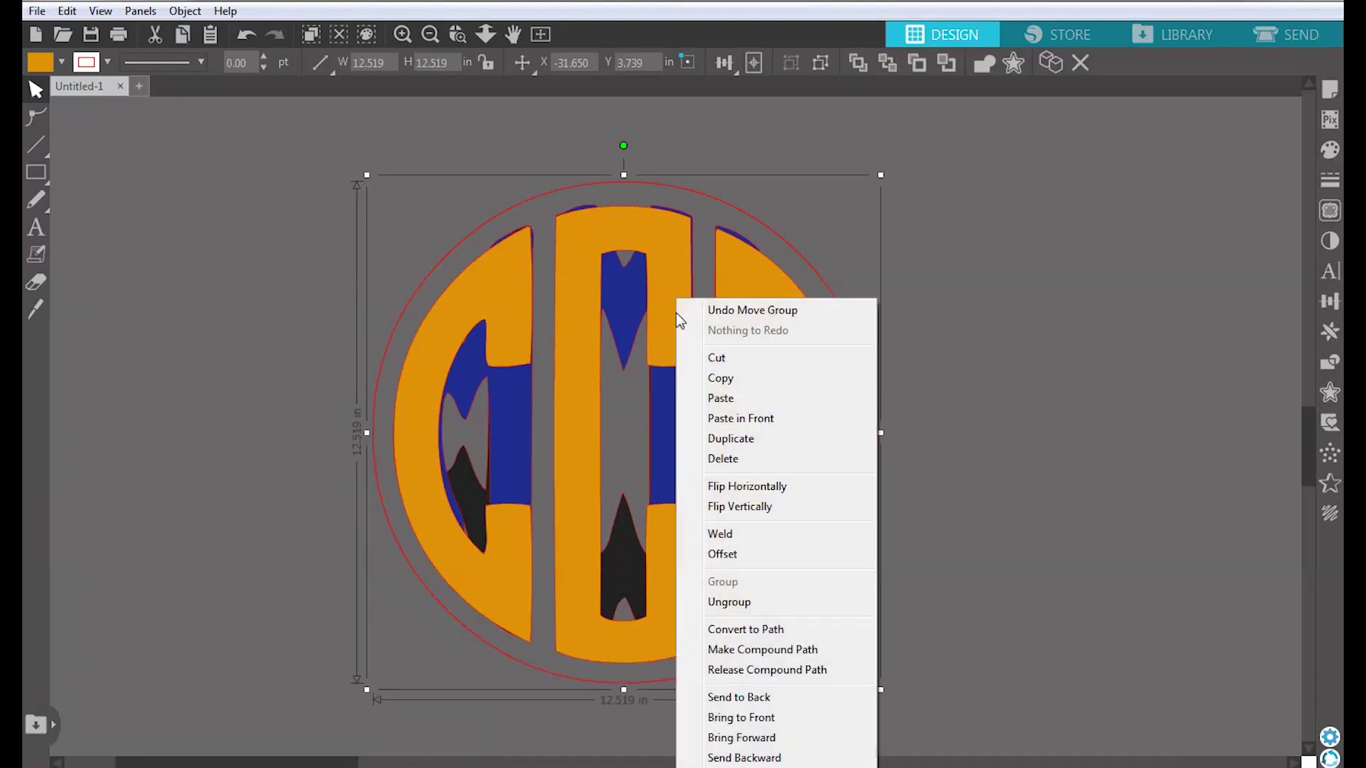
{"action": "left_click", "coordinate": [730, 603]}
{"action": "left_click", "coordinate": [1035, 492]}
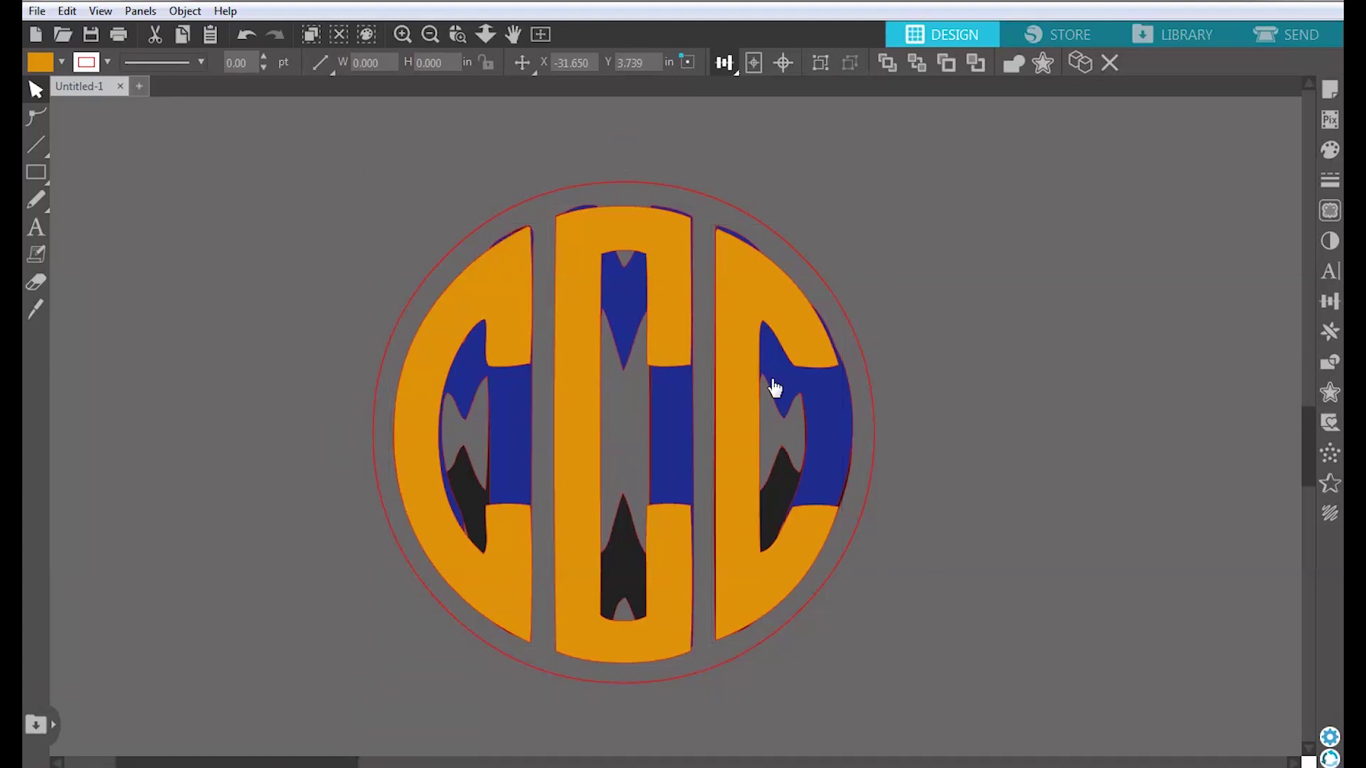
{"action": "left_click_drag", "start_coordinate": [671, 338], "coordinate": [608, 334]}
{"action": "key", "text": "ctrl+z"}
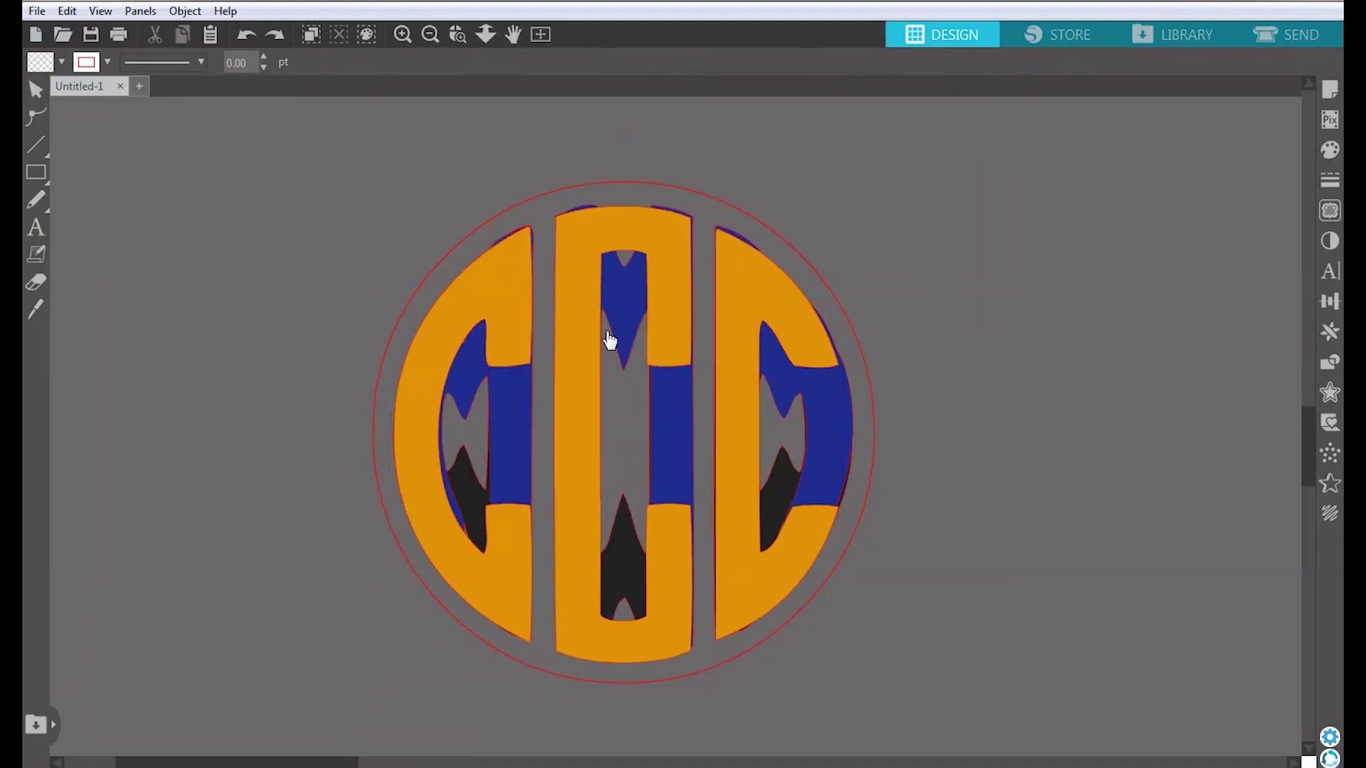
Delete the left and middle orange letters.
{"action": "left_click", "coordinate": [498, 284]}
{"action": "key", "text": "k"}
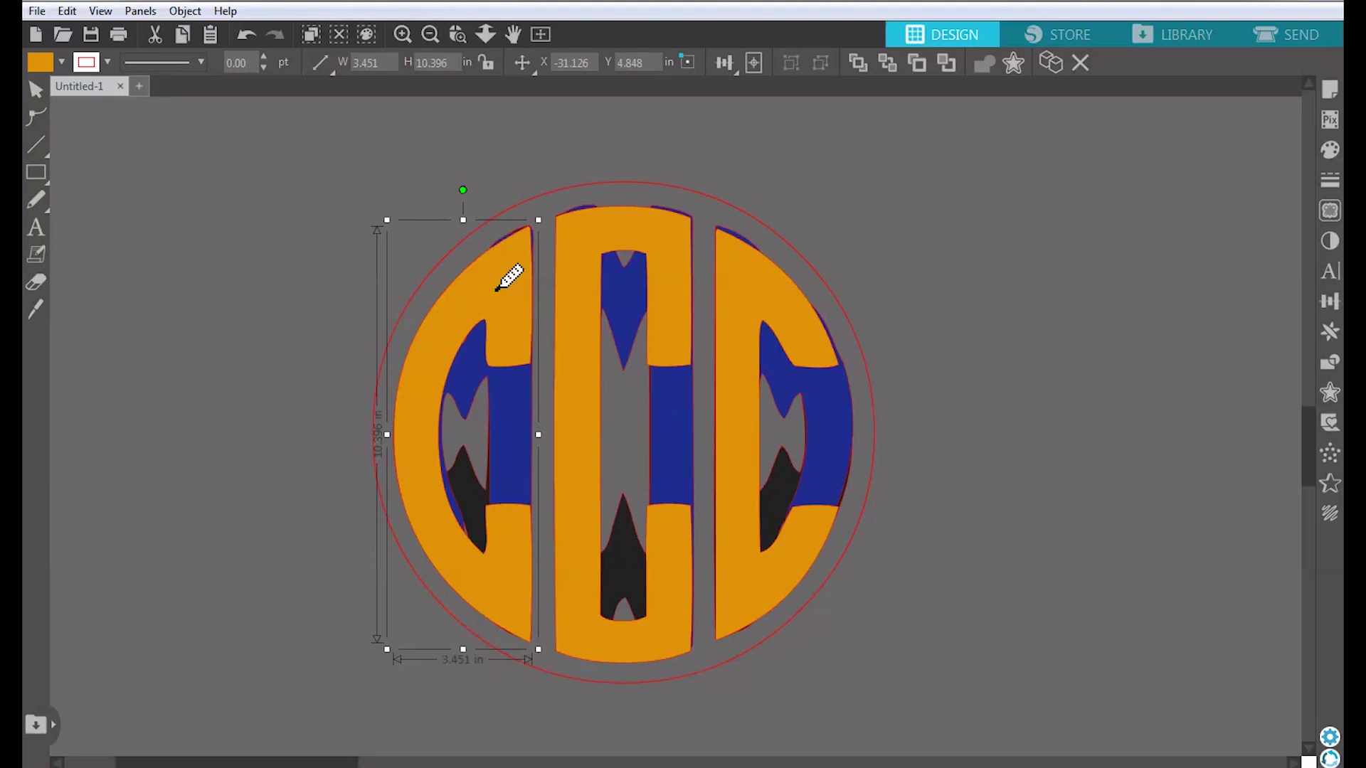
{"action": "key", "text": "Delete"}
{"action": "key", "text": "v"}
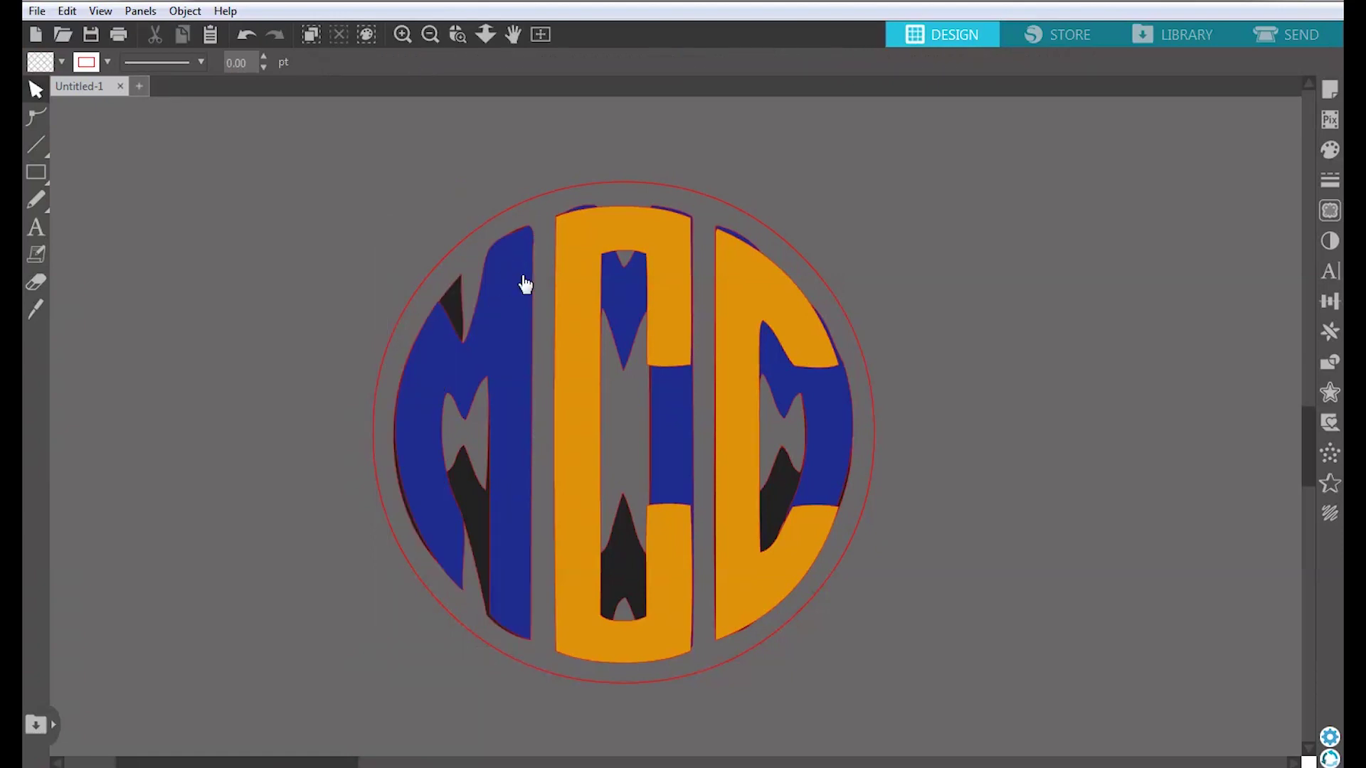
{"action": "left_click", "coordinate": [573, 272]}
{"action": "key", "text": "k"}
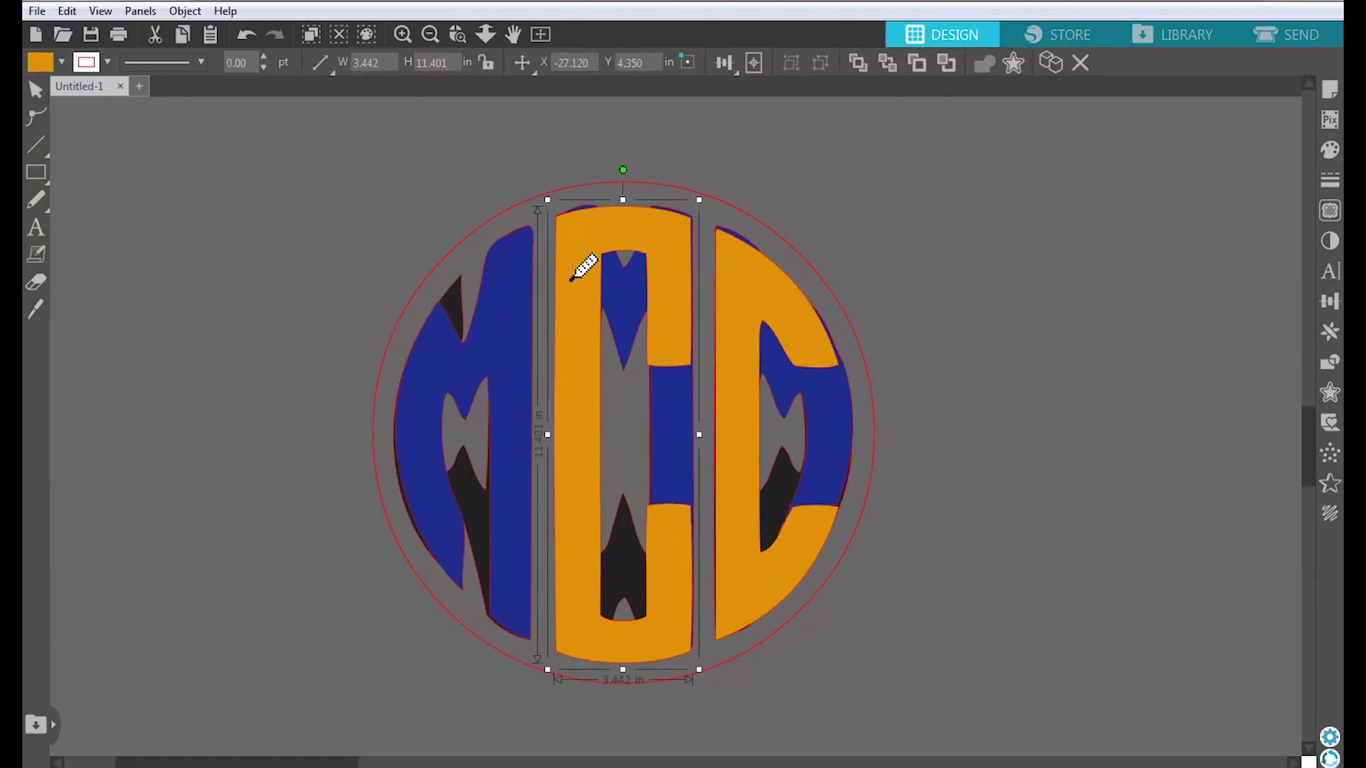
{"action": "key", "text": "Delete"}
{"action": "key", "text": "v"}
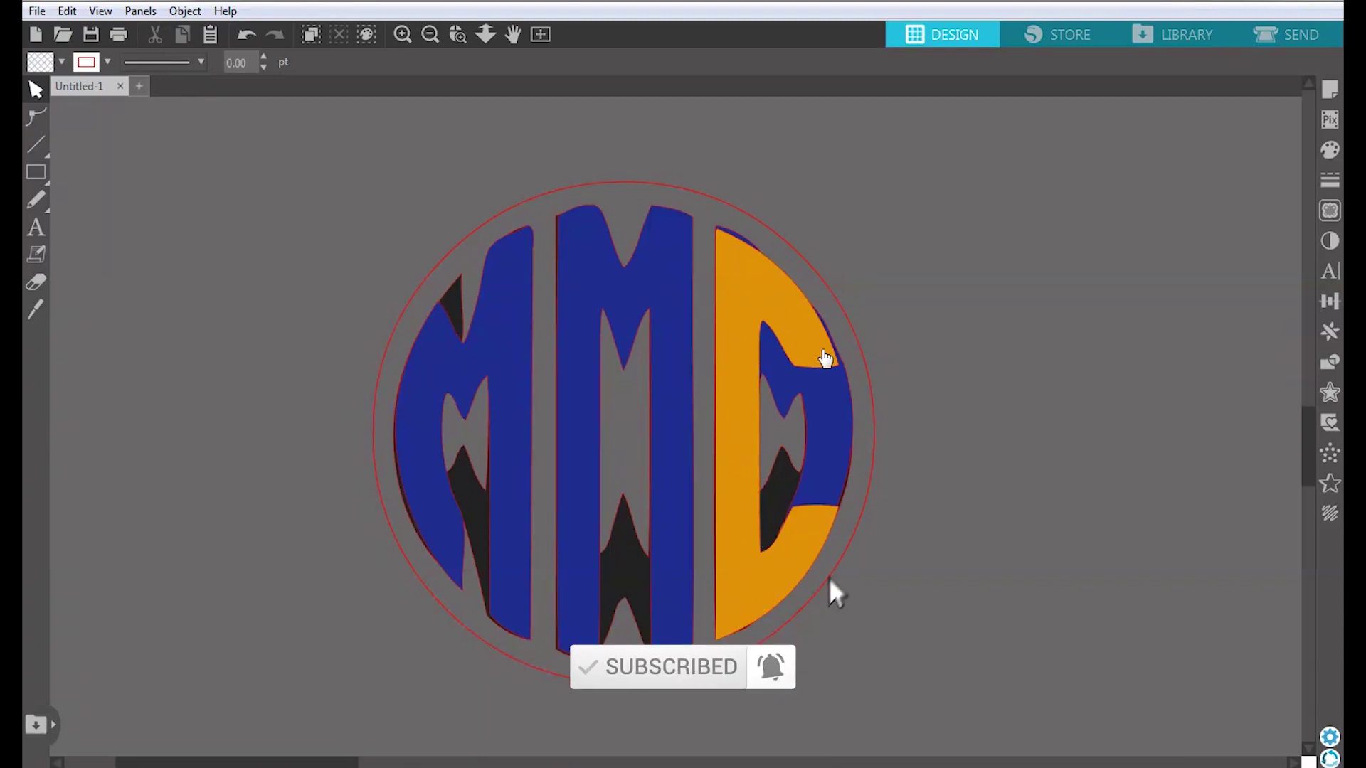
Ungroup the blue letters, then delete the left blue M and the blue piece inside the C.
{"action": "left_click", "coordinate": [574, 265]}
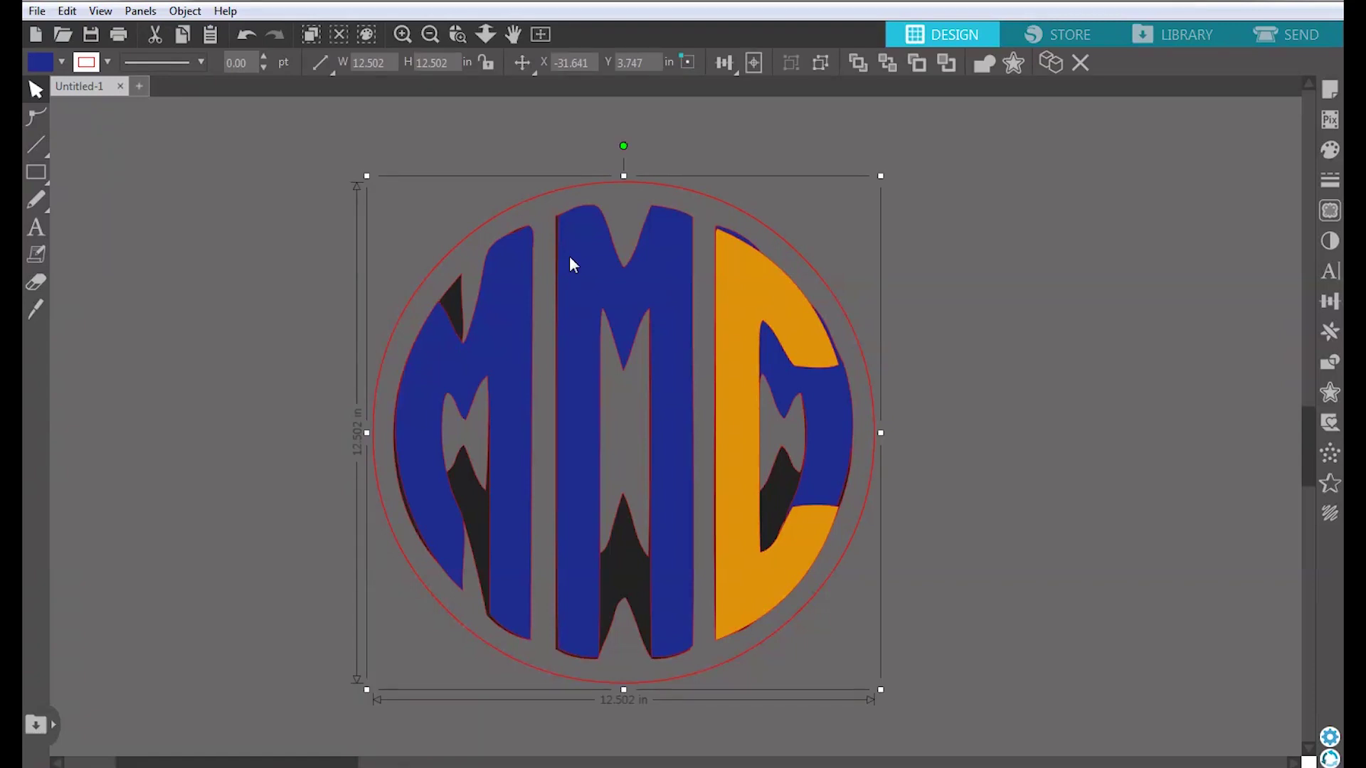
{"action": "right_click", "coordinate": [570, 258]}
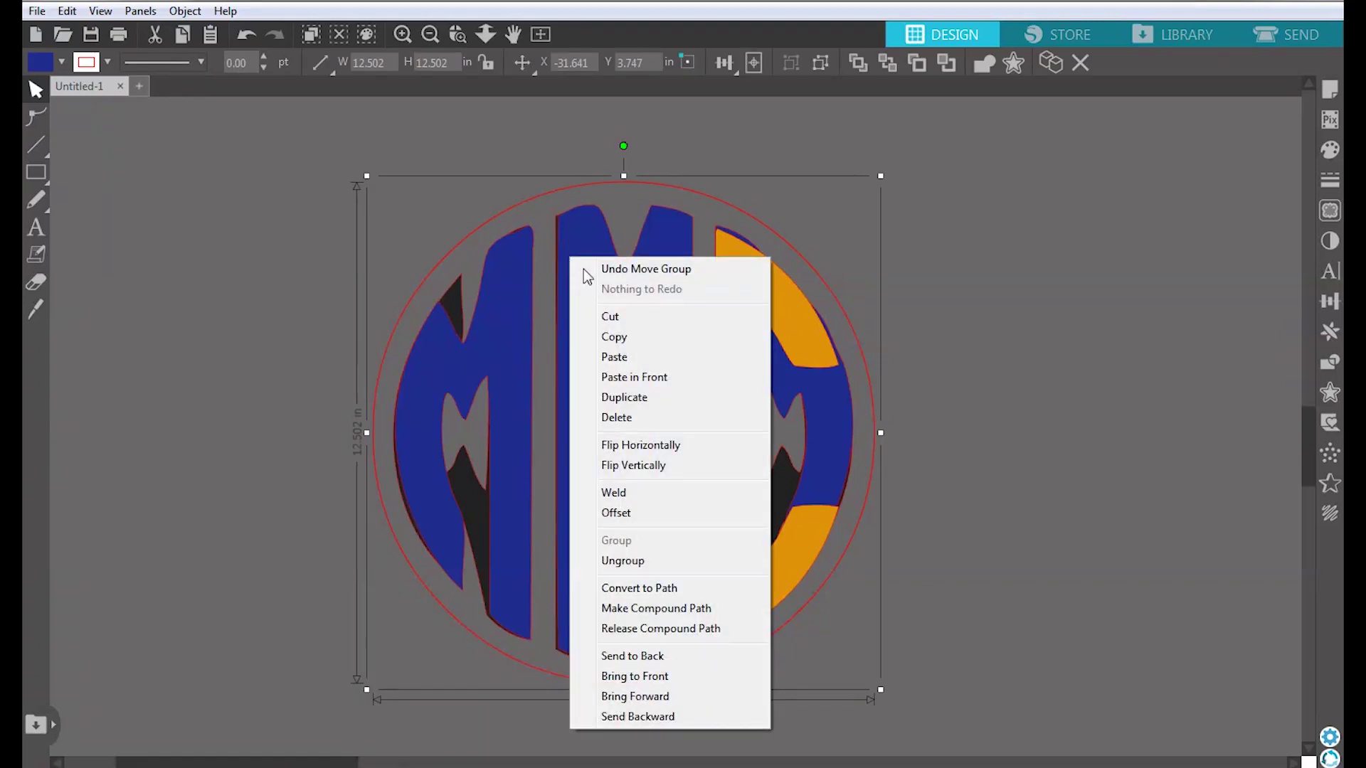
{"action": "left_click", "coordinate": [615, 562]}
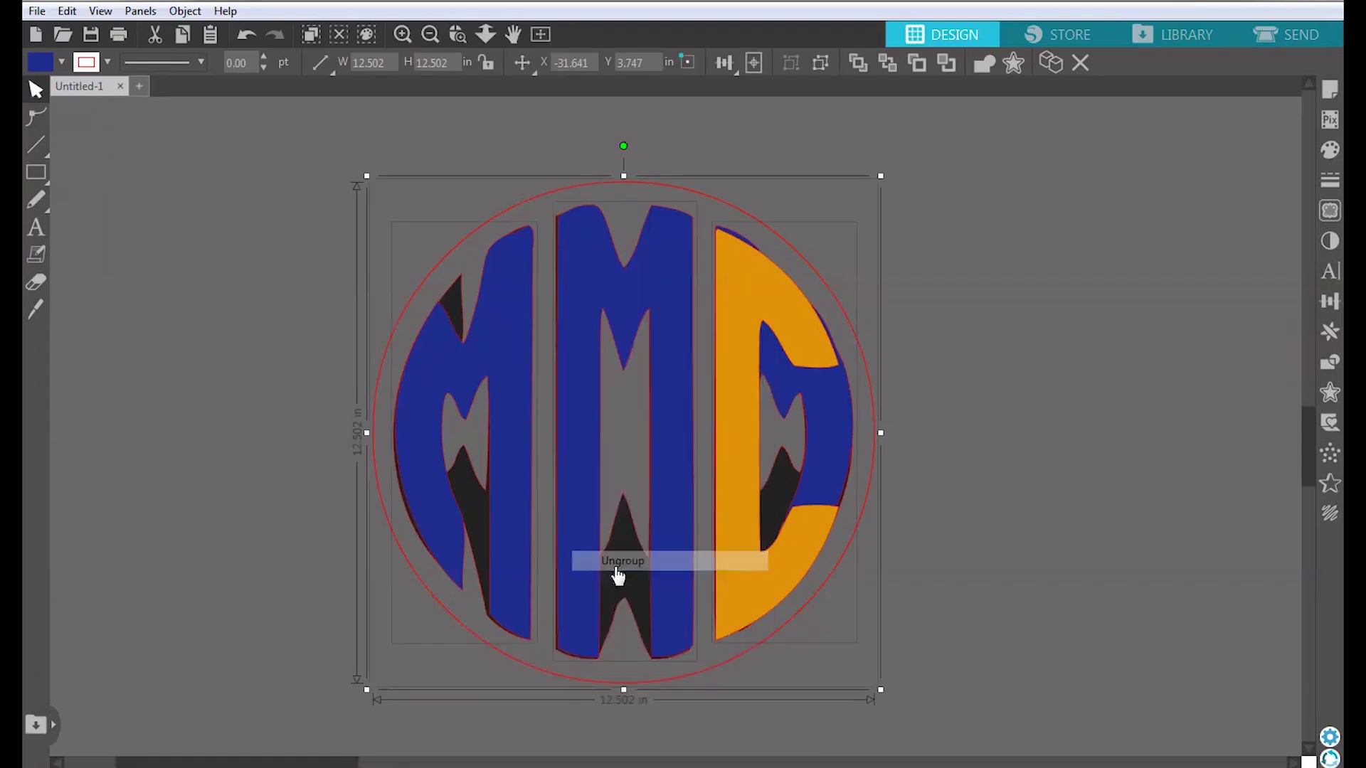
{"action": "left_click", "coordinate": [913, 551]}
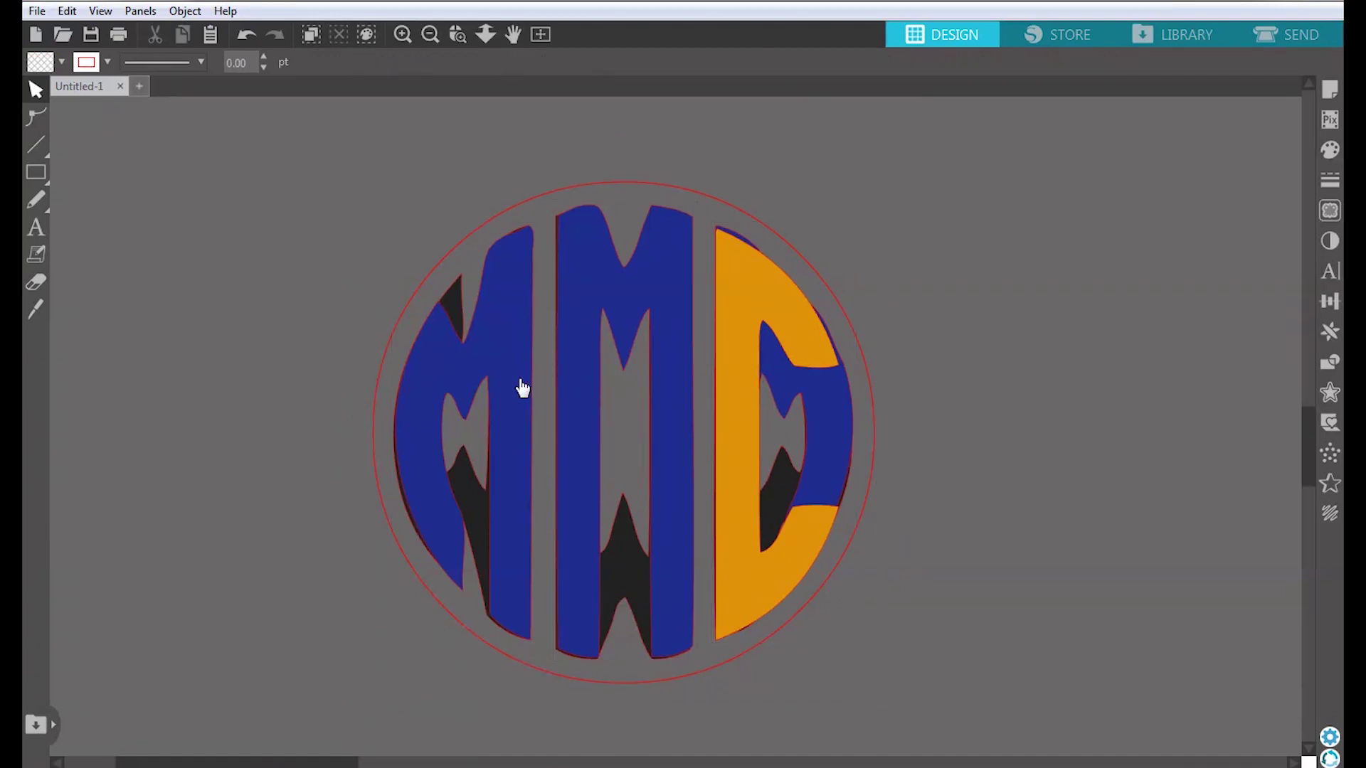
{"action": "left_click", "coordinate": [502, 390]}
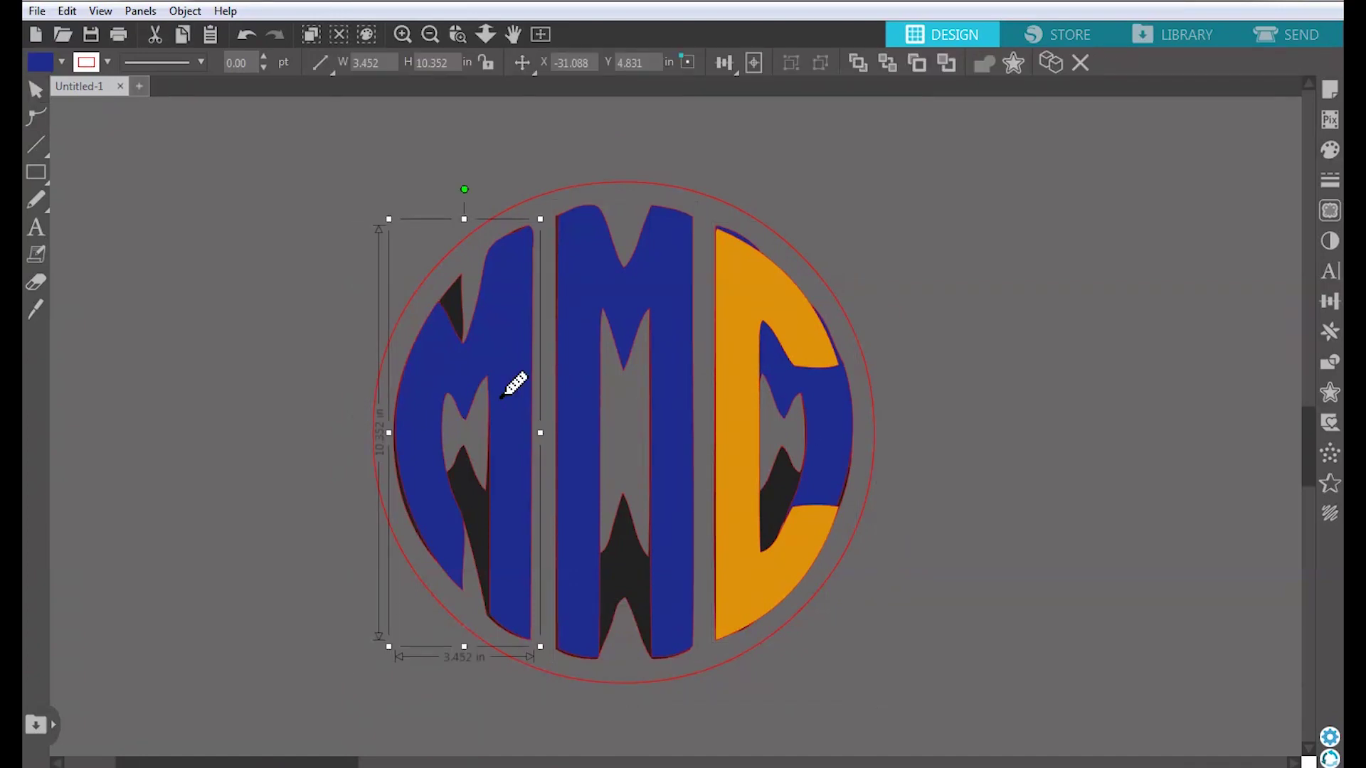
{"action": "key", "text": "Delete"}
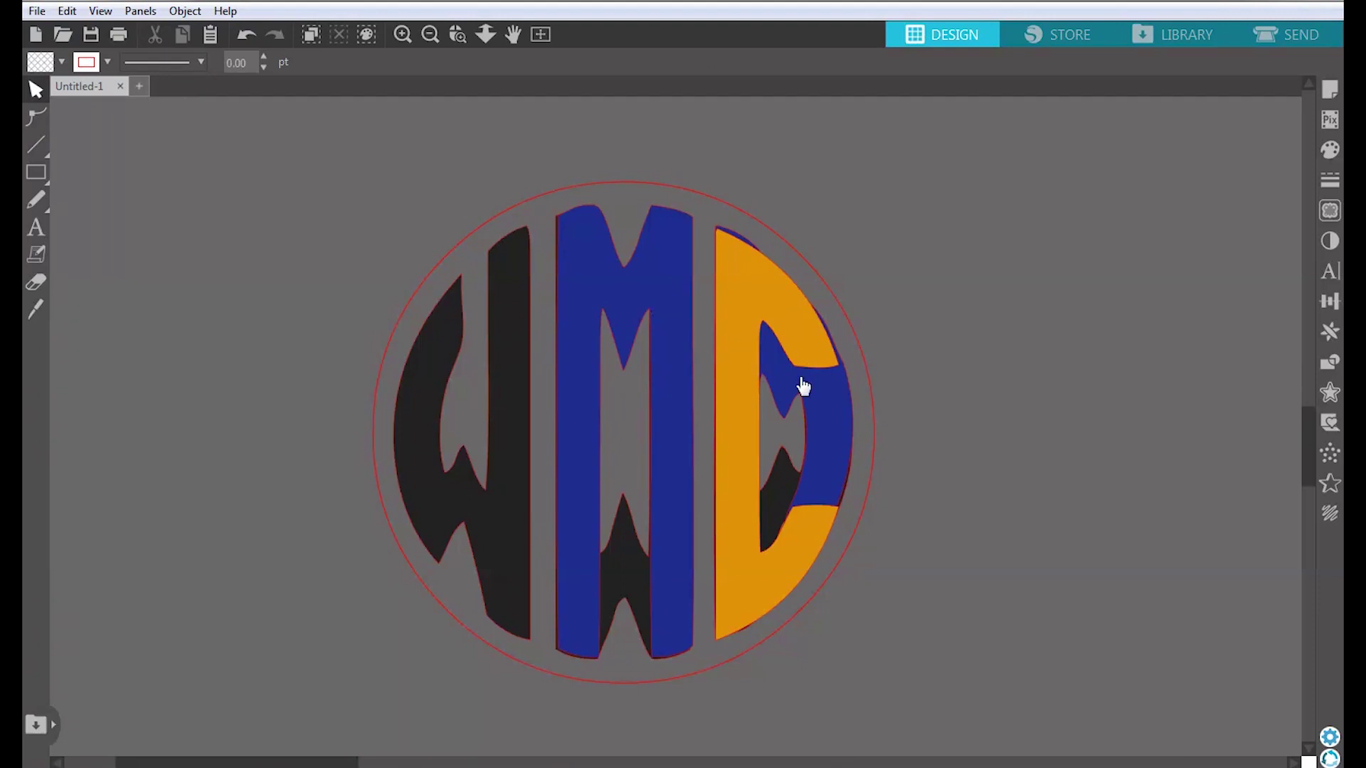
{"action": "left_click", "coordinate": [825, 399]}
{"action": "key", "text": "shift+e"}
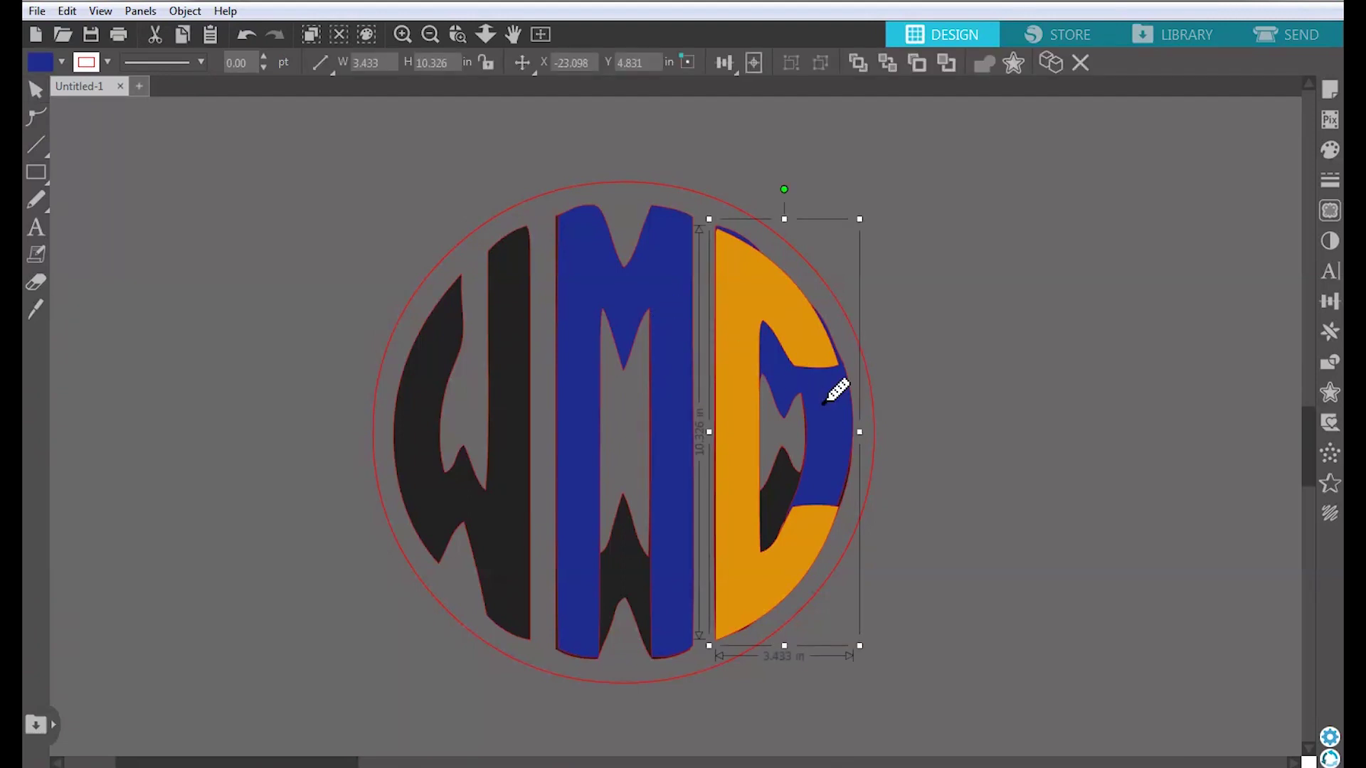
{"action": "left_click", "coordinate": [823, 401]}
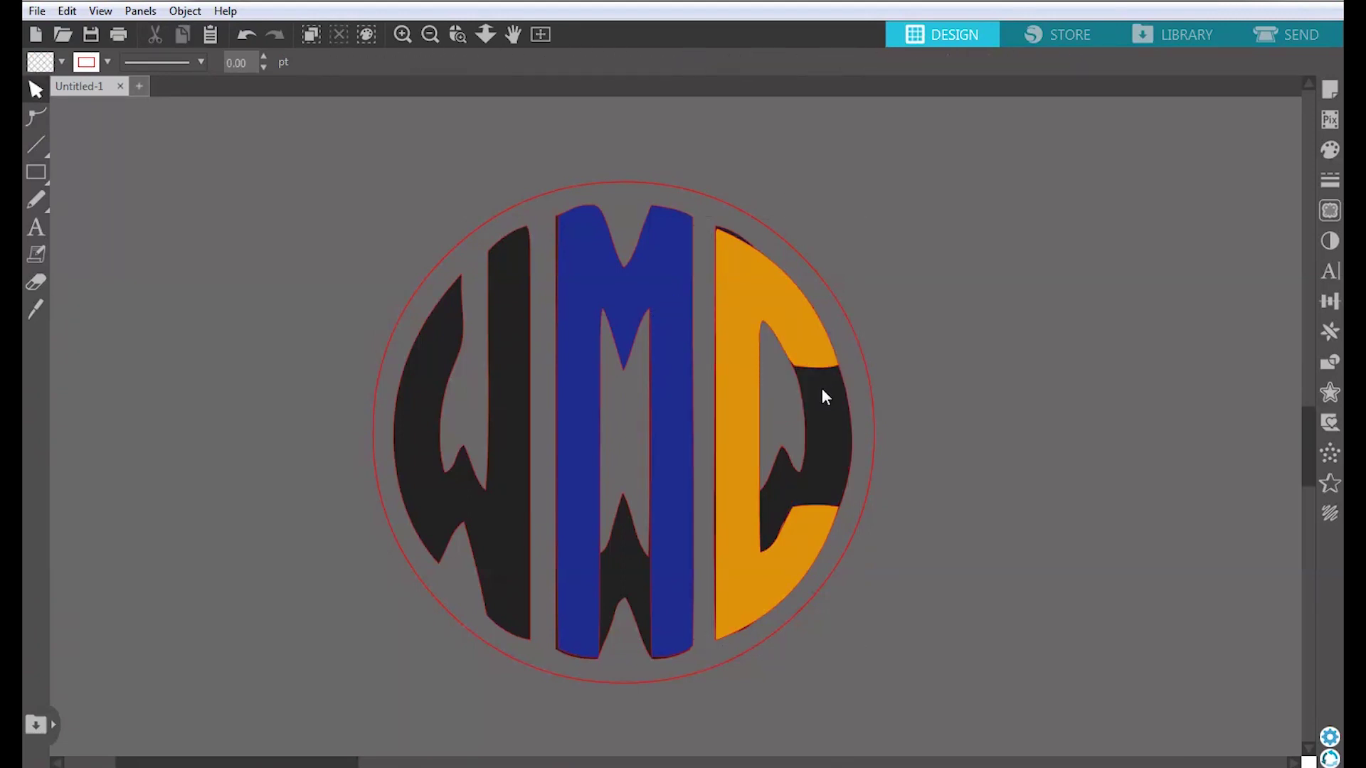
Ungroup the black letters and delete the black pieces behind the M and C.
{"action": "left_click", "coordinate": [522, 368]}
{"action": "right_click", "coordinate": [522, 365]}
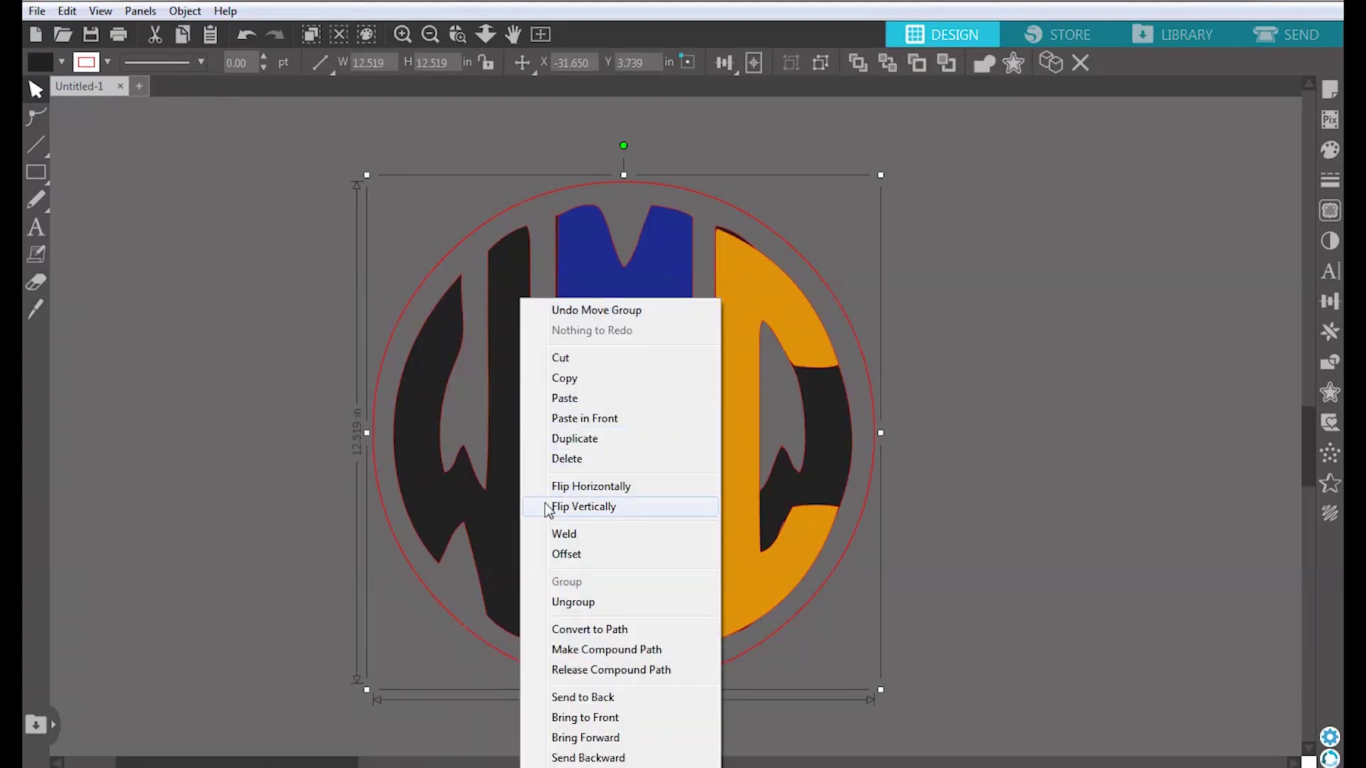
{"action": "left_click", "coordinate": [547, 602]}
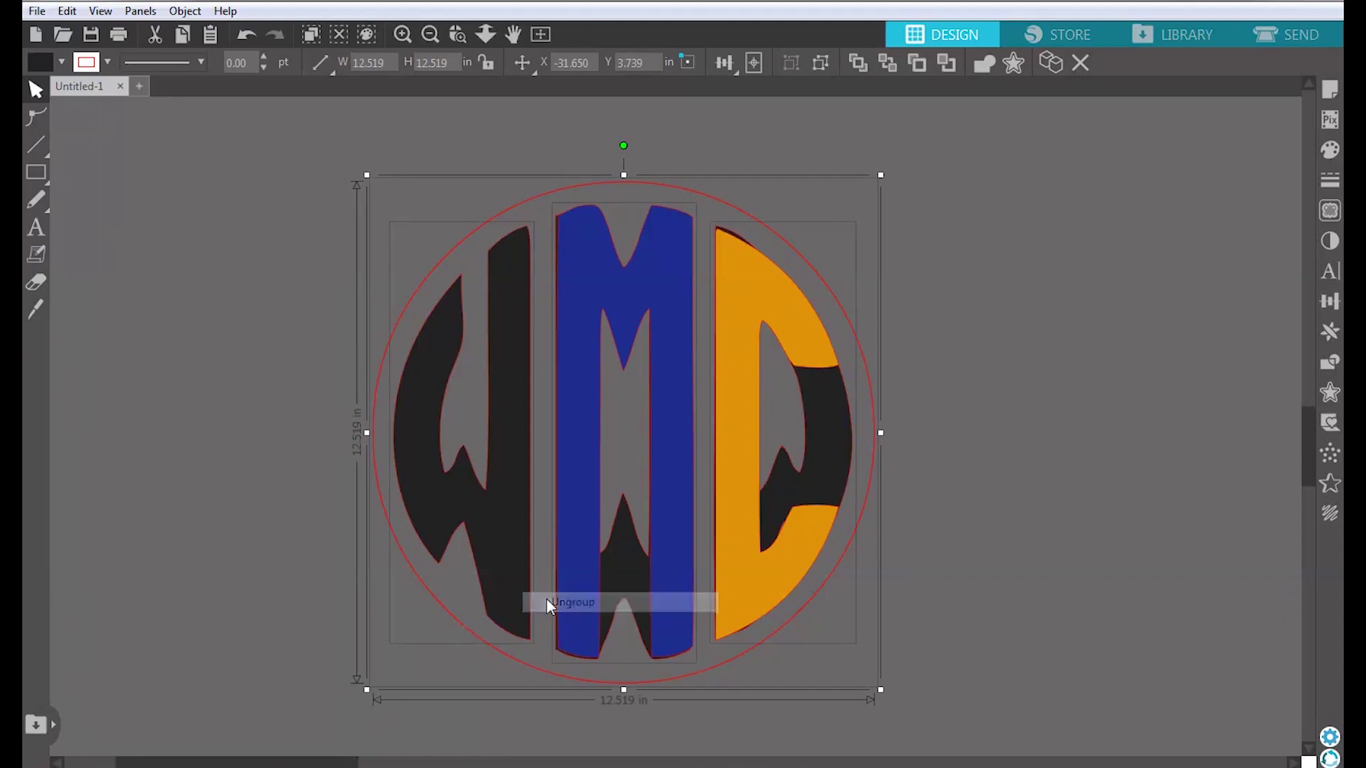
{"action": "left_click", "coordinate": [888, 567]}
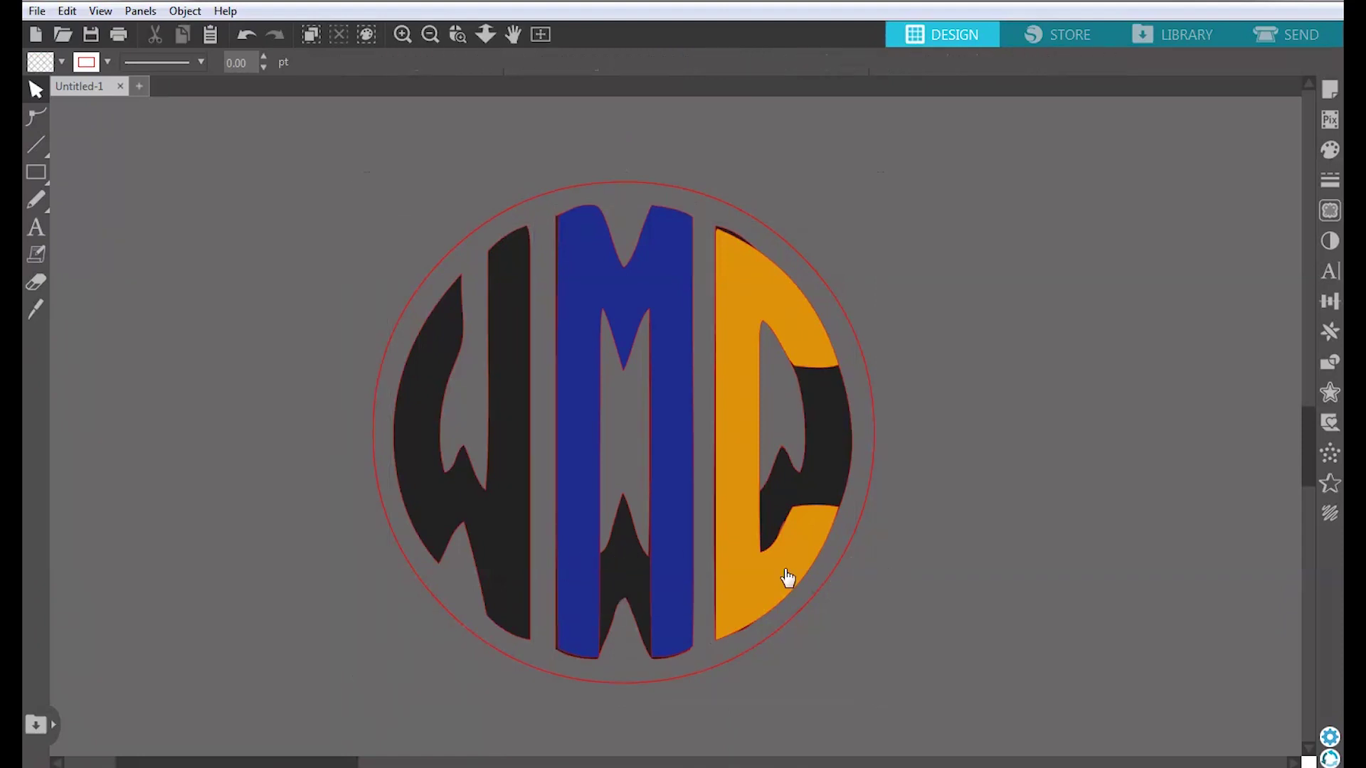
{"action": "left_click", "coordinate": [642, 569]}
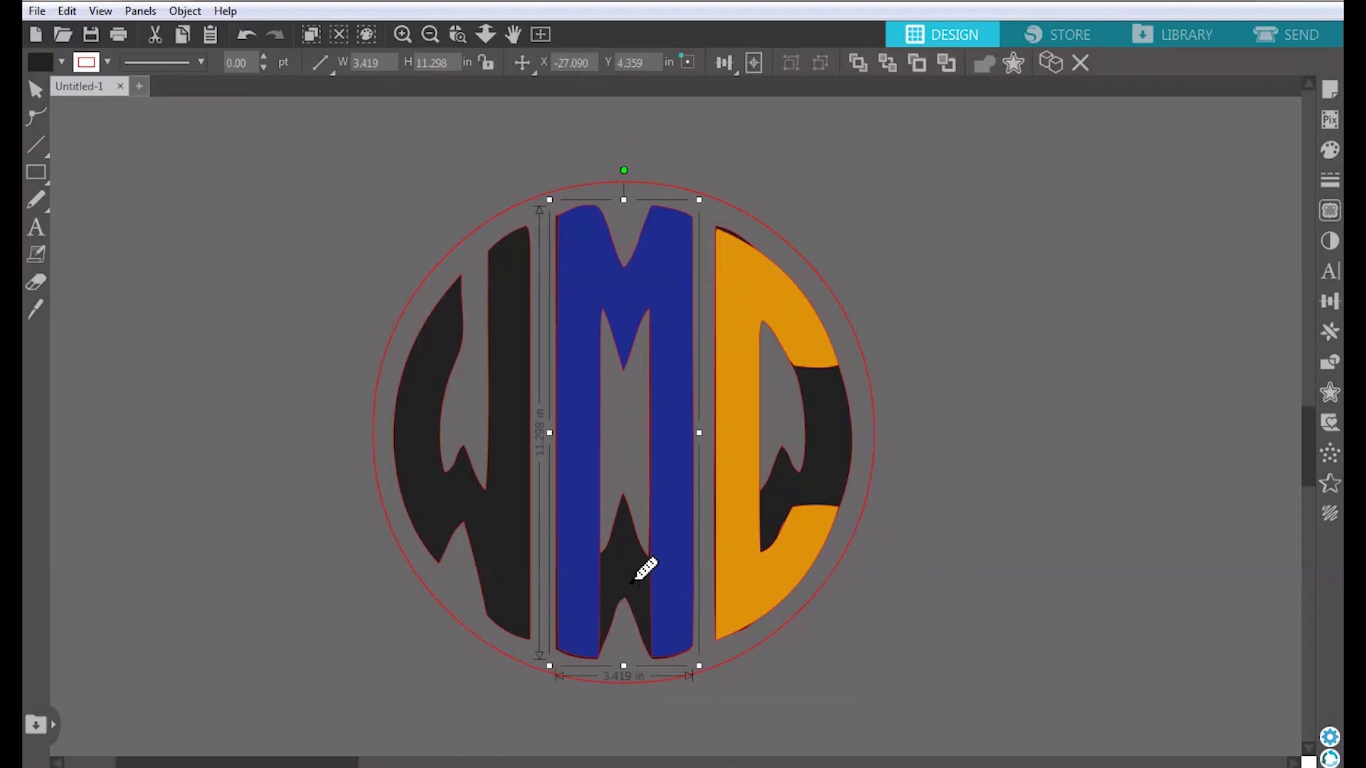
{"action": "left_click", "coordinate": [644, 572]}
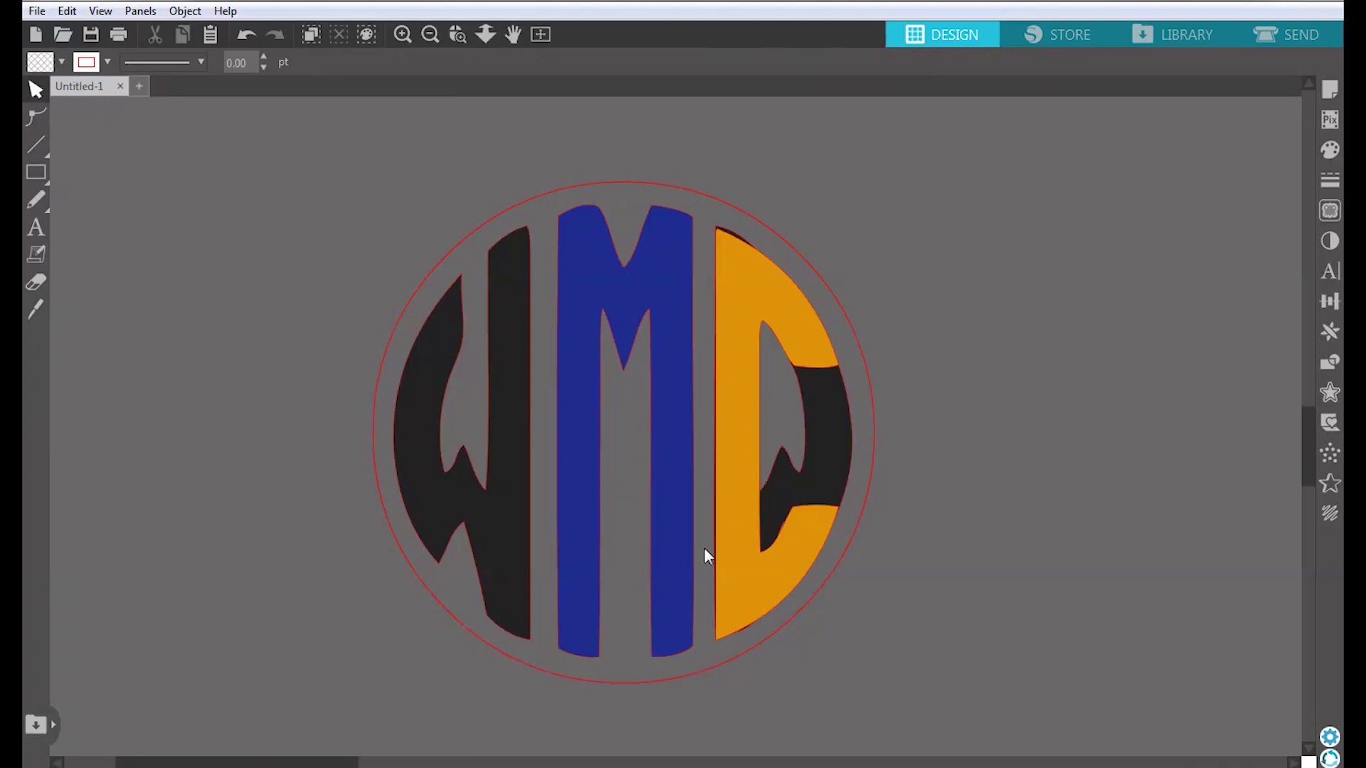
{"action": "left_click", "coordinate": [830, 489]}
{"action": "key", "text": "Delete"}
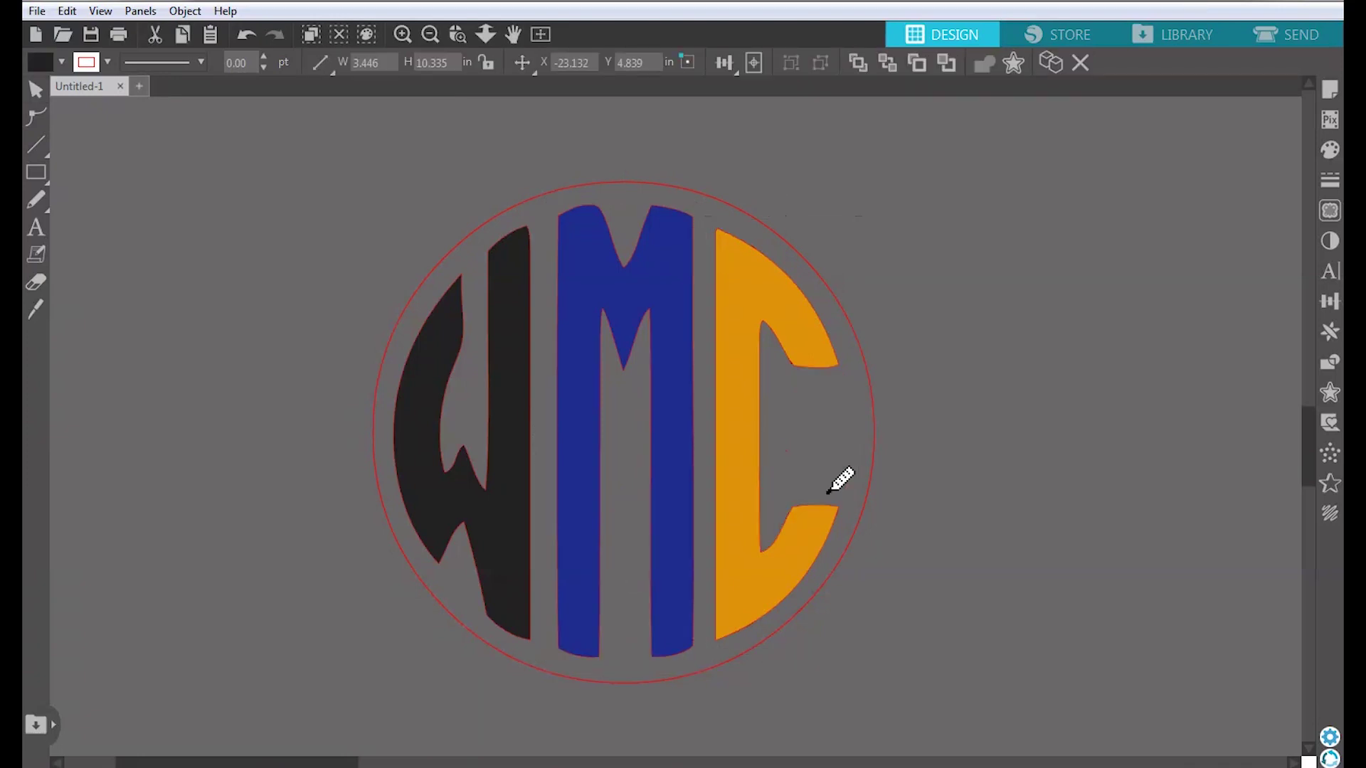
{"action": "scroll", "coordinate": [946, 469], "scroll_direction": "down", "scroll_amount": 1}
Duplicate the WMC circle monogram to the right, then reselect the left original.
{"action": "left_click_drag", "start_coordinate": [961, 492], "coordinate": [705, 505]}
{"action": "left_click_drag", "start_coordinate": [111, 256], "coordinate": [553, 665]}
{"action": "left_click_drag", "start_coordinate": [573, 569], "coordinate": [1033, 557]}
{"action": "left_click", "coordinate": [1141, 573]}
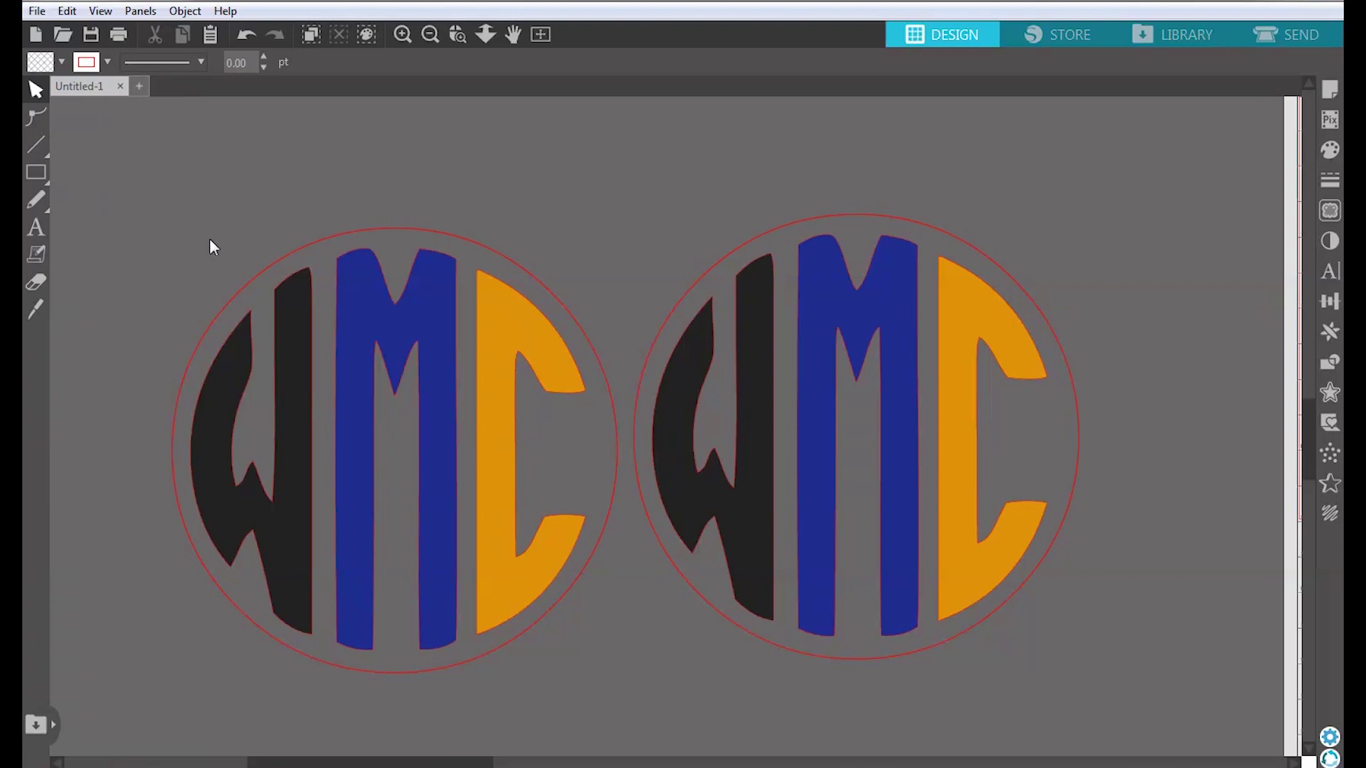
{"action": "left_click_drag", "start_coordinate": [132, 220], "coordinate": [582, 690]}
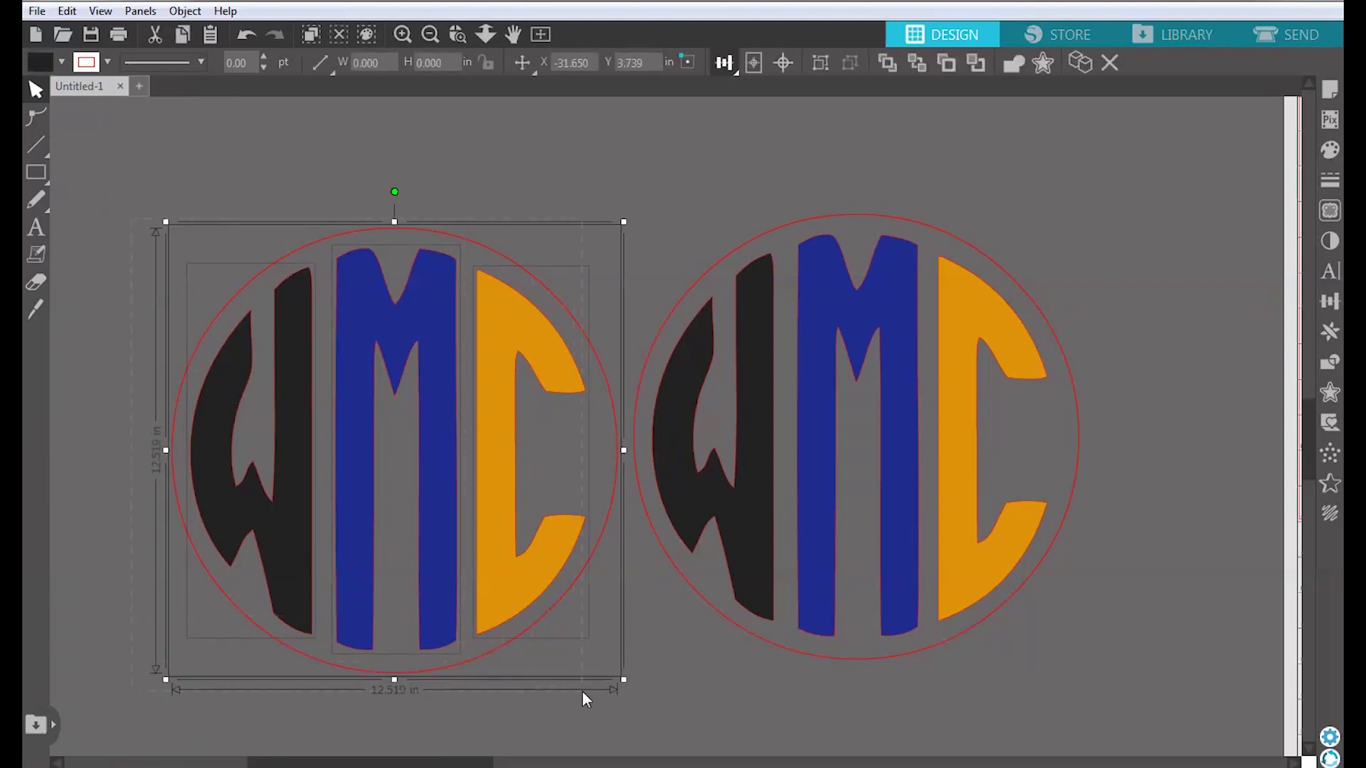
Combine the left monogram into one compound path and shift the coloured monogram further right.
{"action": "right_click", "coordinate": [555, 375]}
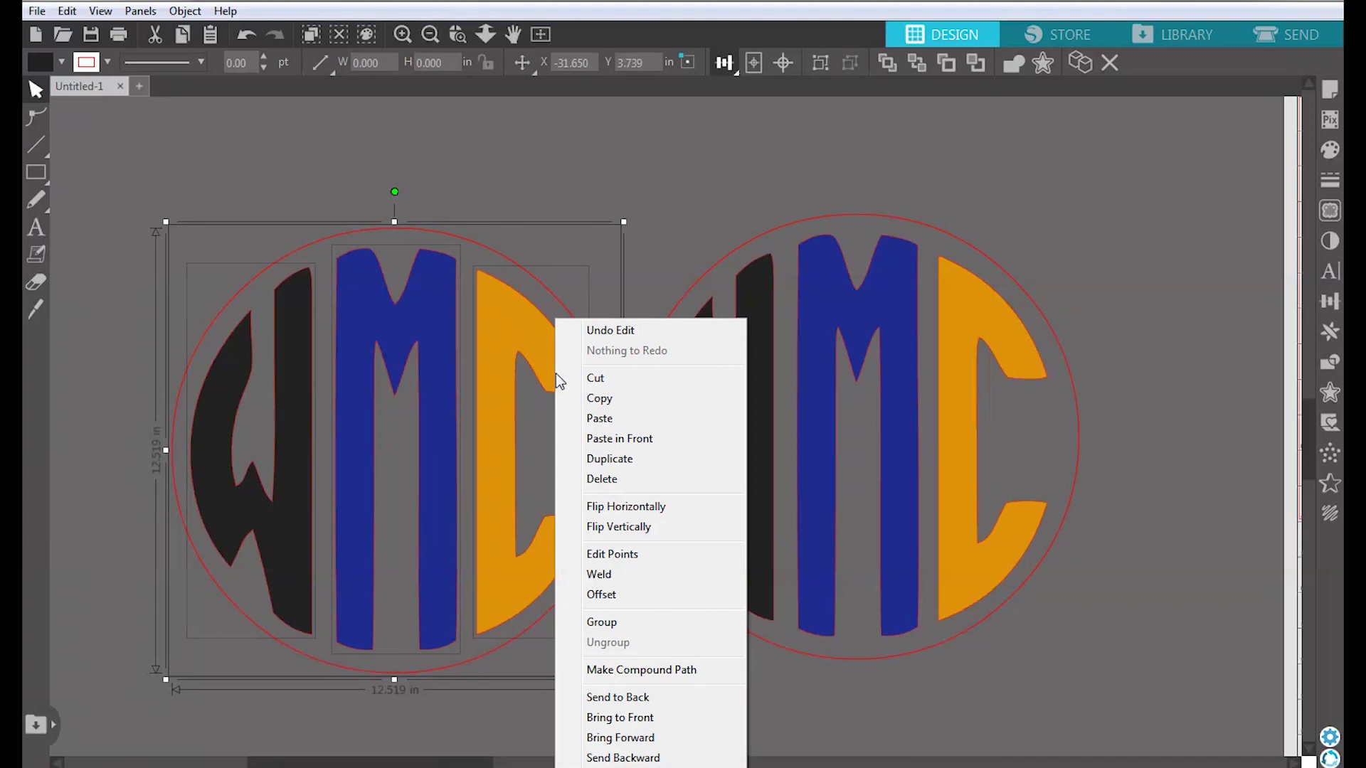
{"action": "left_click", "coordinate": [643, 670]}
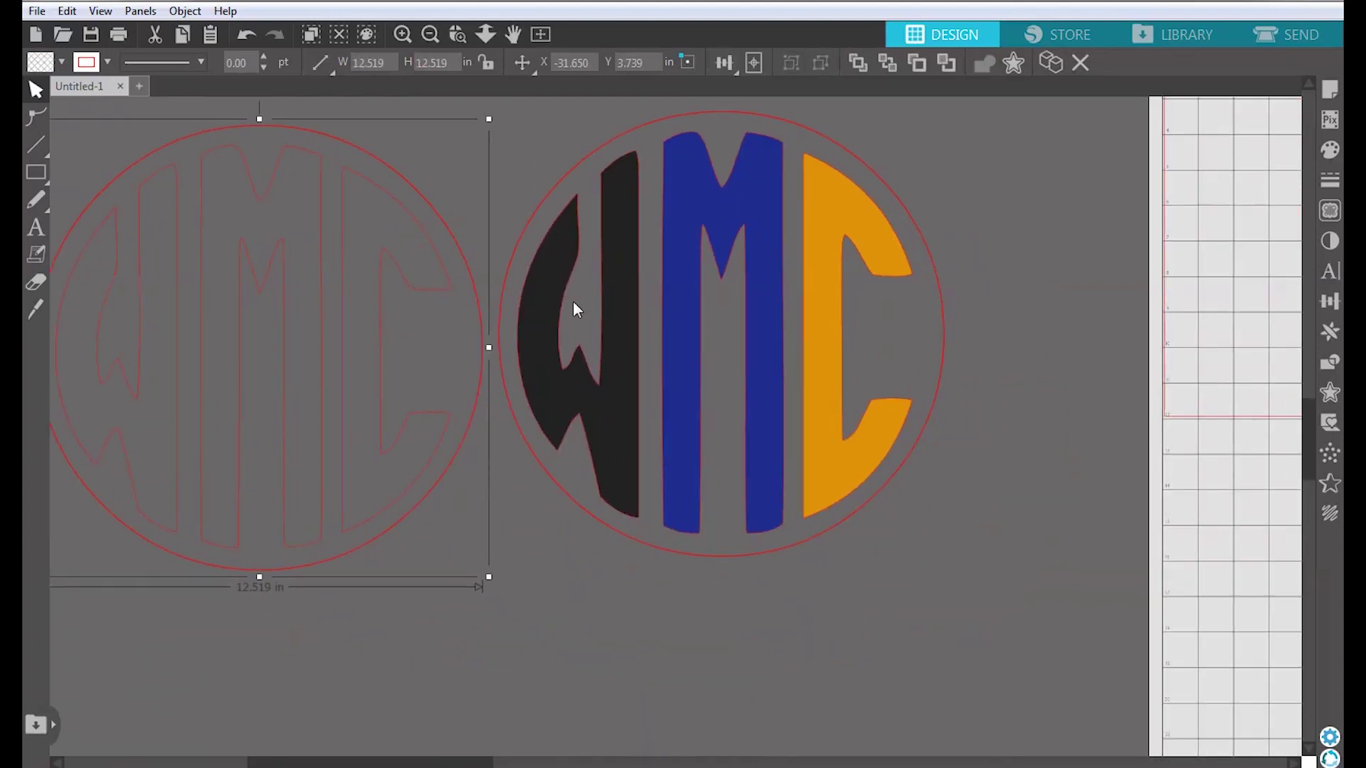
{"action": "left_click_drag", "start_coordinate": [556, 170], "coordinate": [895, 700]}
{"action": "left_click_drag", "start_coordinate": [862, 549], "coordinate": [1022, 549]}
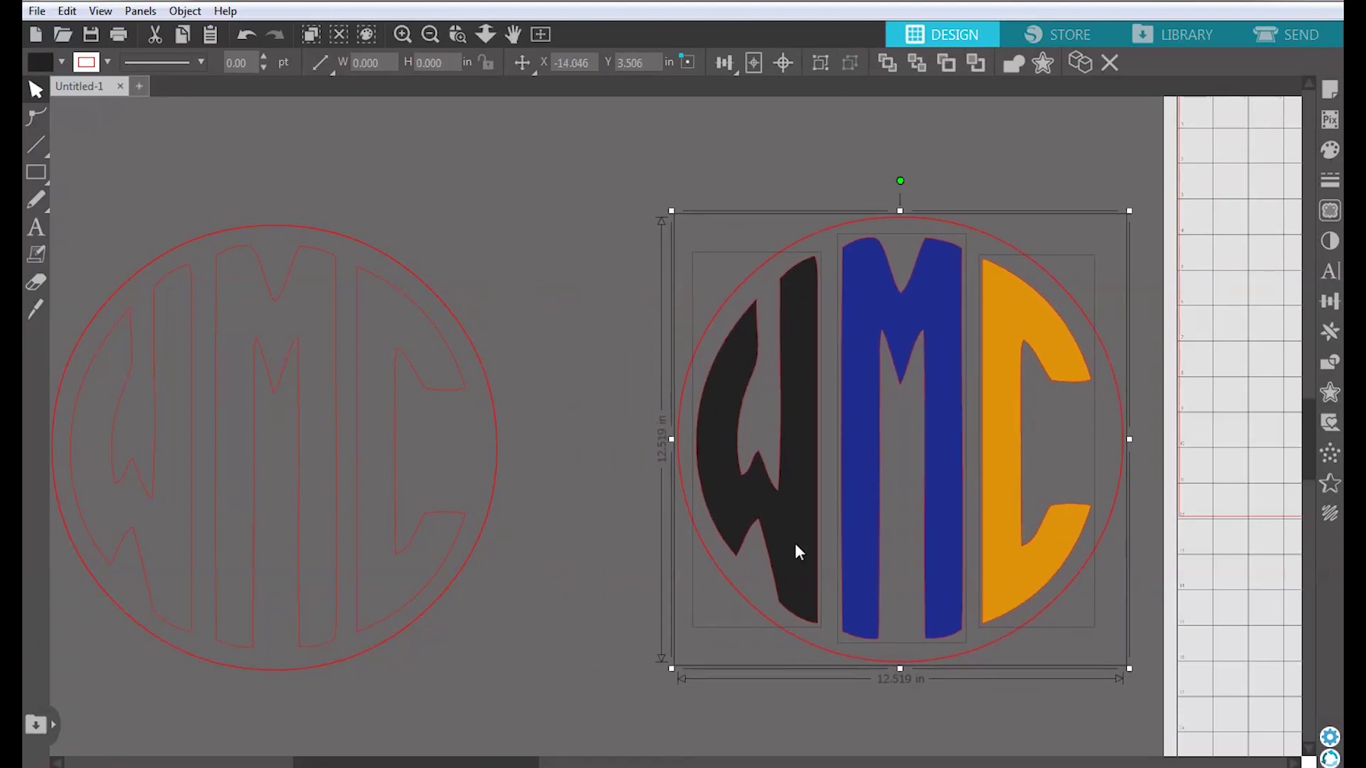
{"action": "left_click_drag", "start_coordinate": [545, 650], "coordinate": [643, 650]}
Fill the left outline monogram solid dark grey from the Recently Used swatches.
{"action": "left_click", "coordinate": [558, 549]}
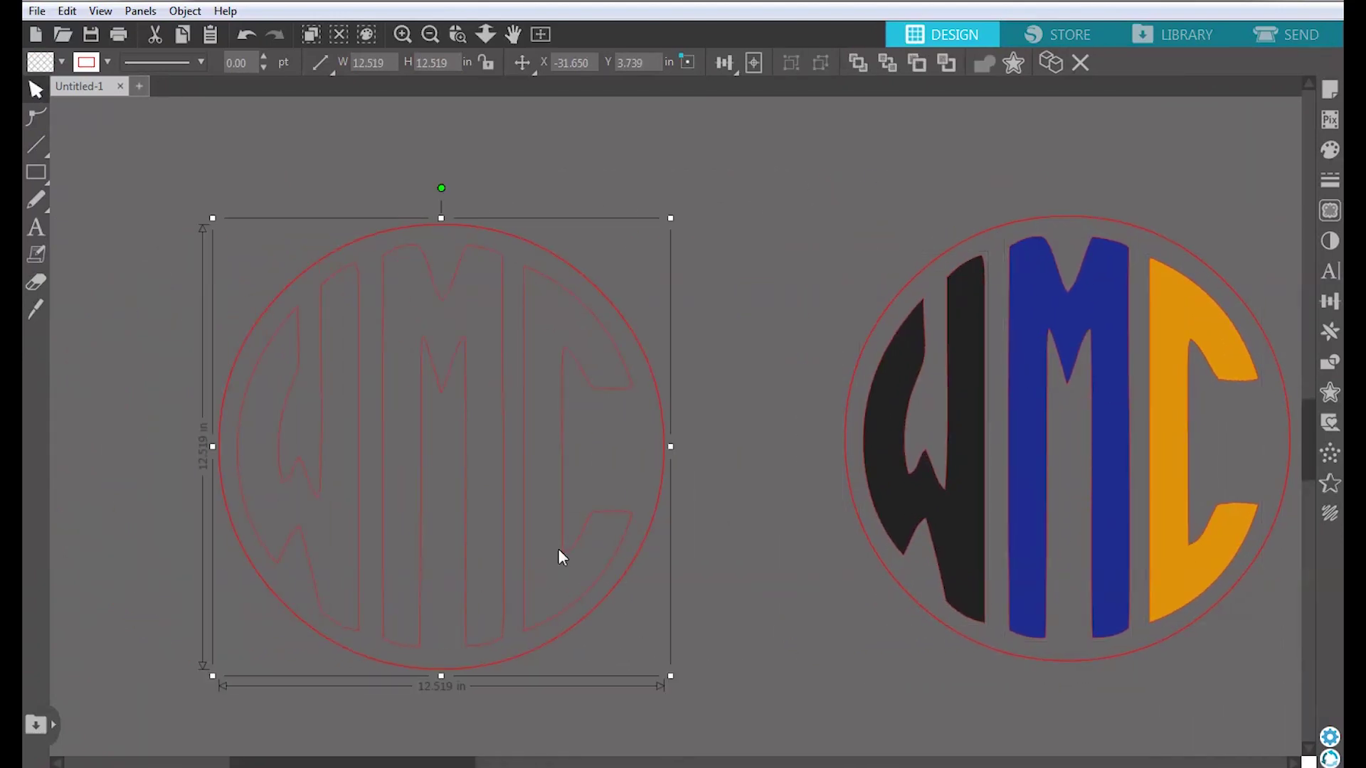
{"action": "left_click", "coordinate": [1322, 151]}
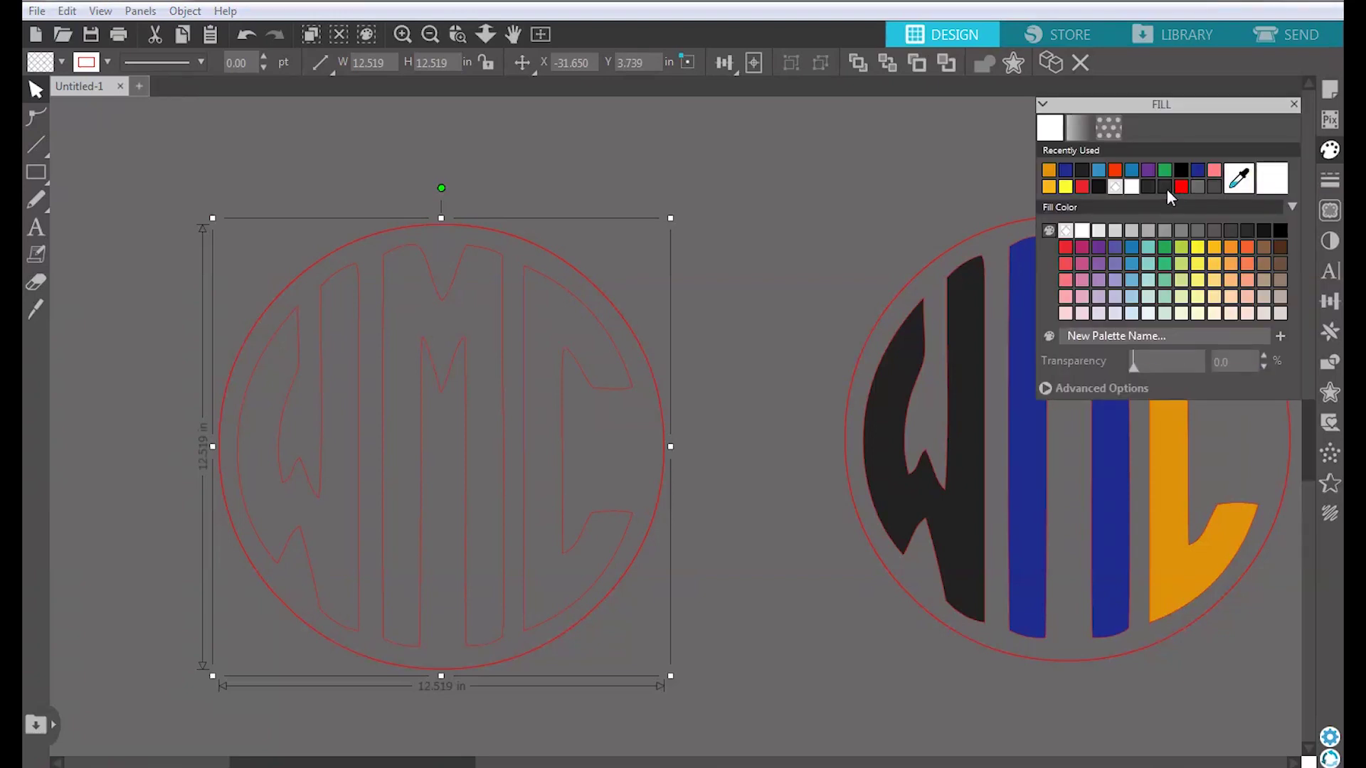
{"action": "left_click", "coordinate": [1165, 187]}
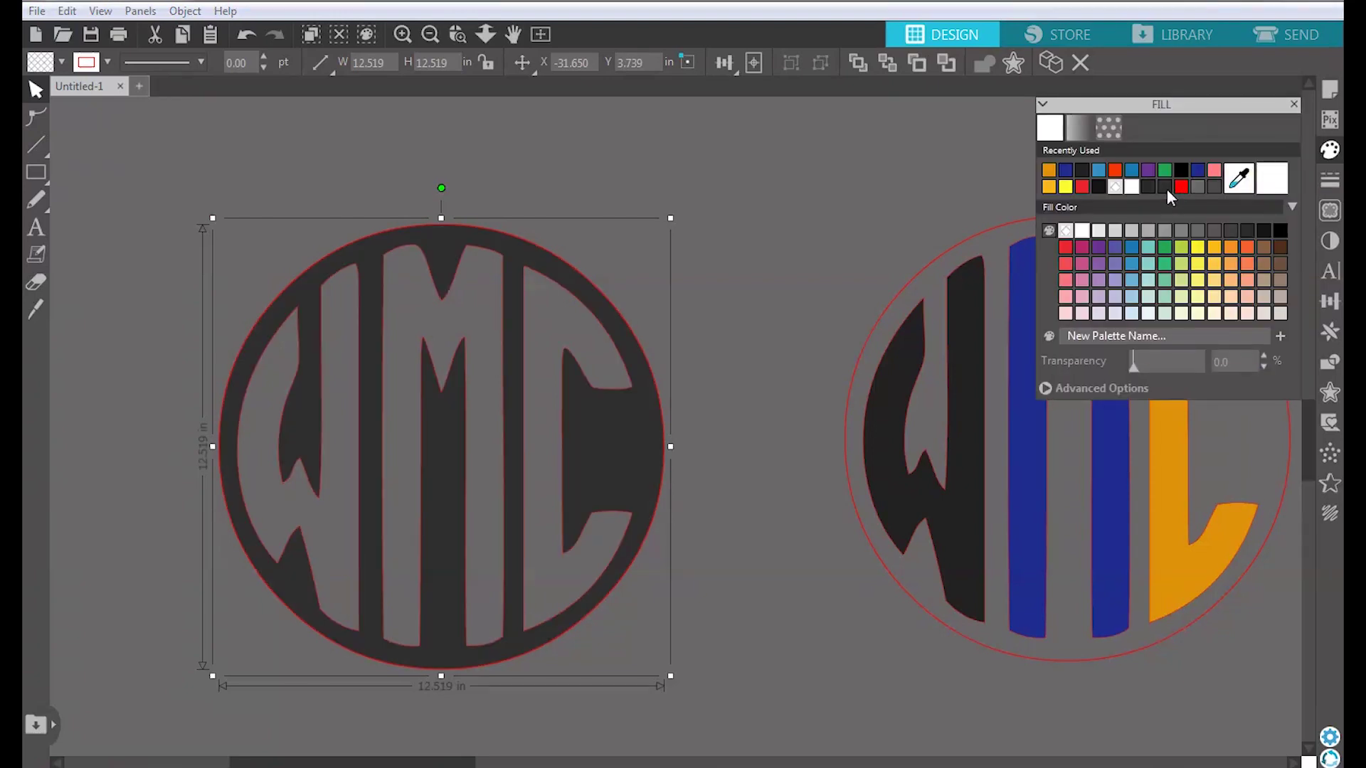
{"action": "left_click", "coordinate": [775, 174]}
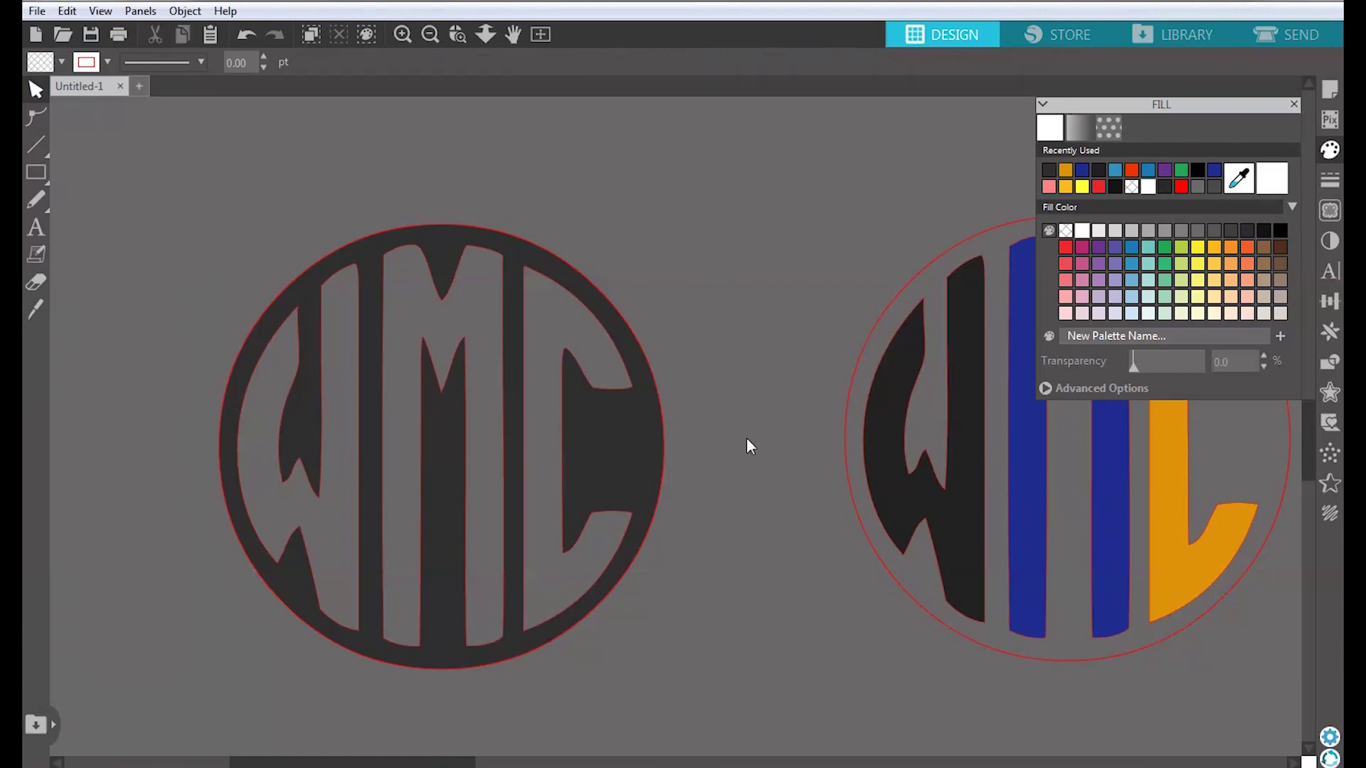
{"action": "left_click_drag", "start_coordinate": [731, 439], "coordinate": [552, 341]}
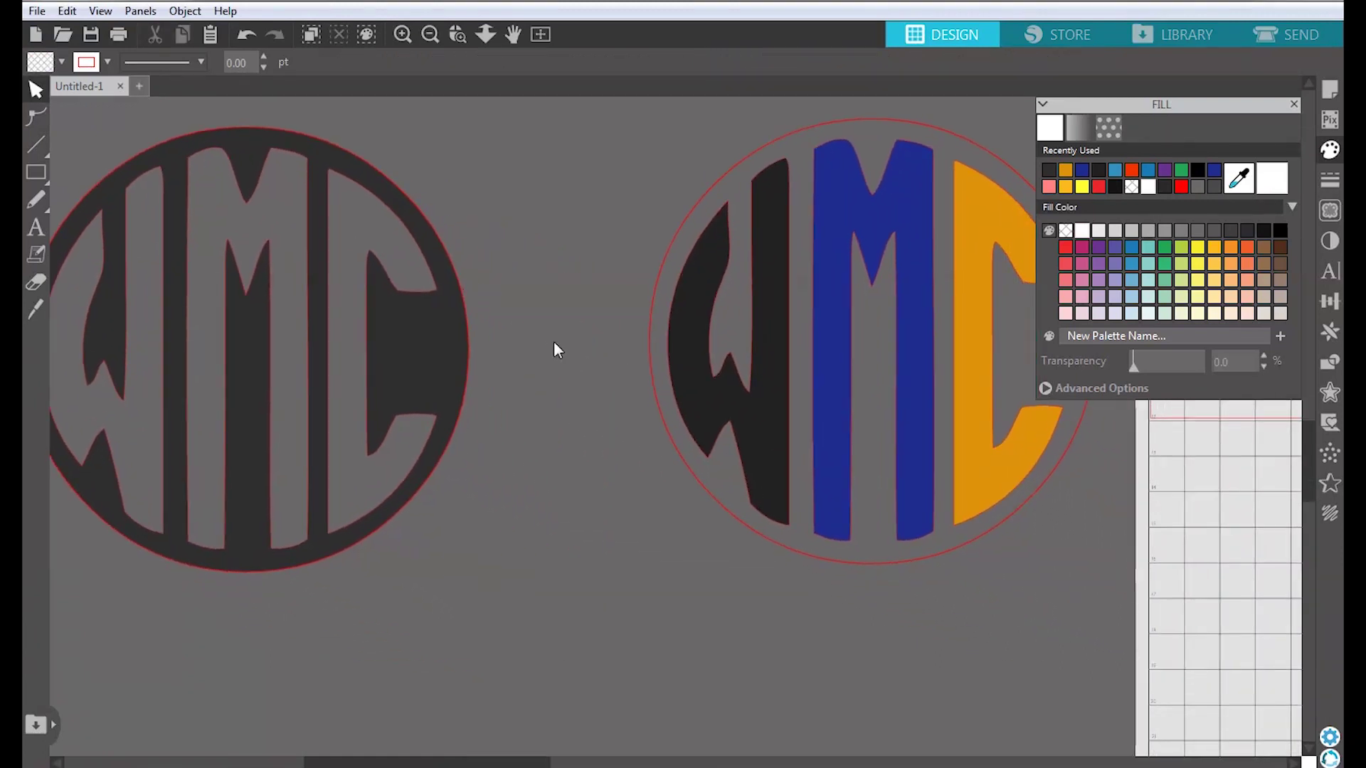
{"action": "scroll", "coordinate": [554, 343], "scroll_direction": "down", "scroll_amount": 2}
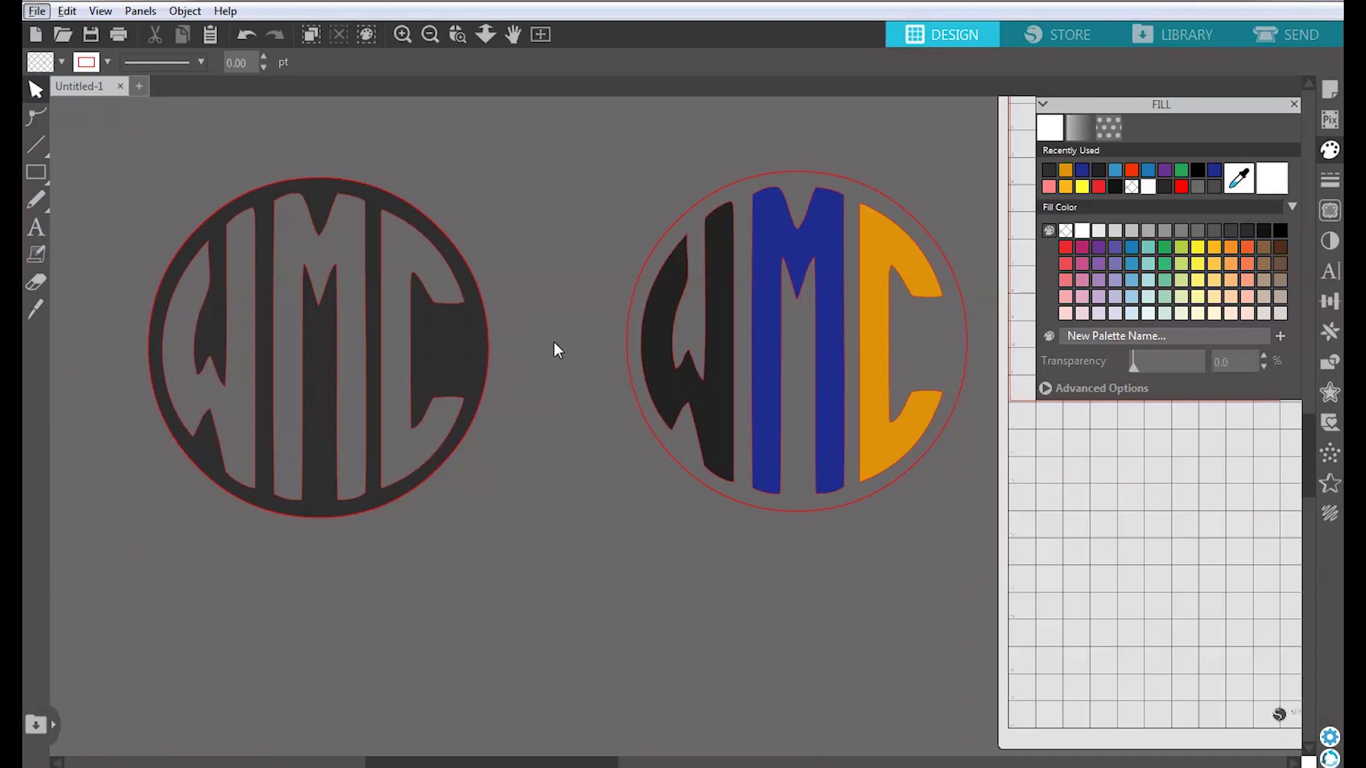
Nudge the dark monogram up-left, copy the coloured monogram below, and move the original up-left.
{"action": "left_click_drag", "start_coordinate": [406, 382], "coordinate": [381, 323]}
{"action": "left_click", "coordinate": [758, 381]}
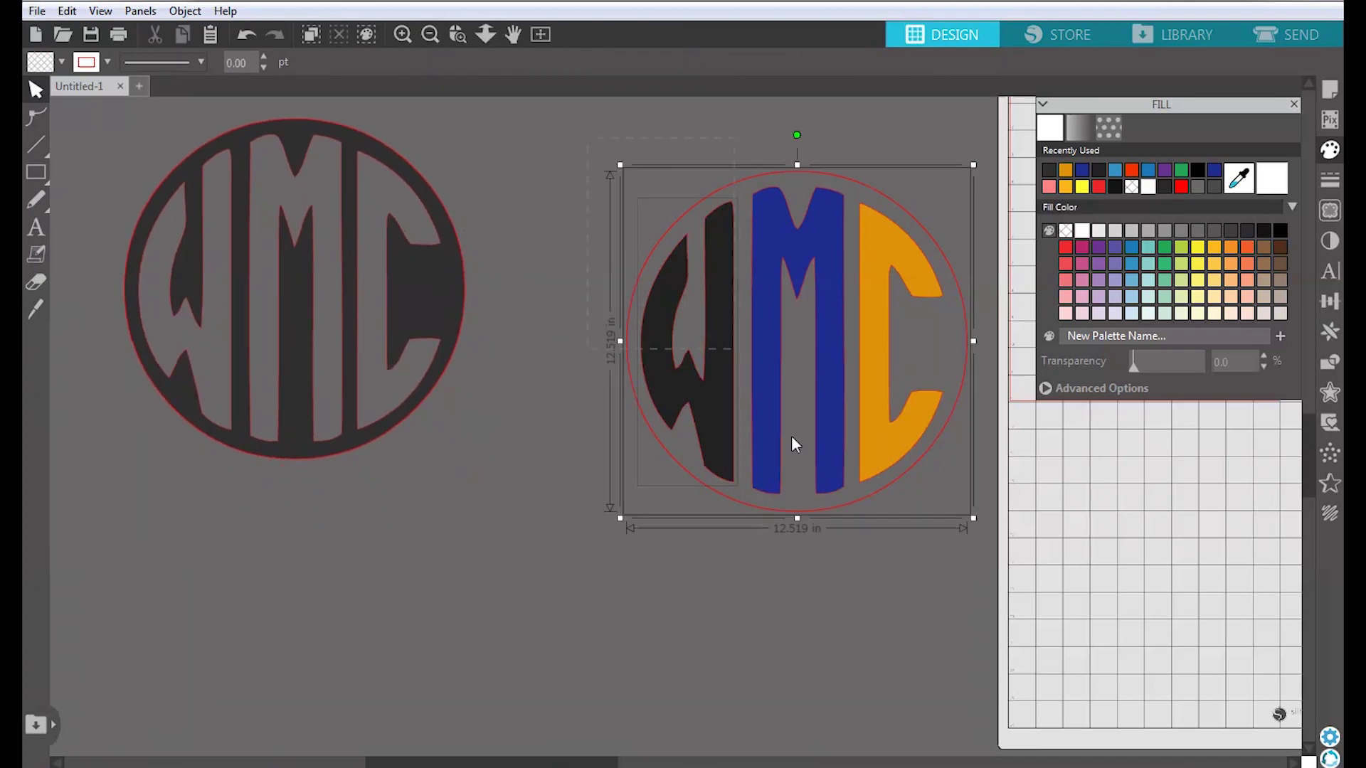
{"action": "left_click_drag", "start_coordinate": [907, 486], "coordinate": [625, 706]}
{"action": "left_click", "coordinate": [909, 492]}
{"action": "left_click_drag", "start_coordinate": [896, 463], "coordinate": [822, 393]}
{"action": "right_click", "coordinate": [834, 382]}
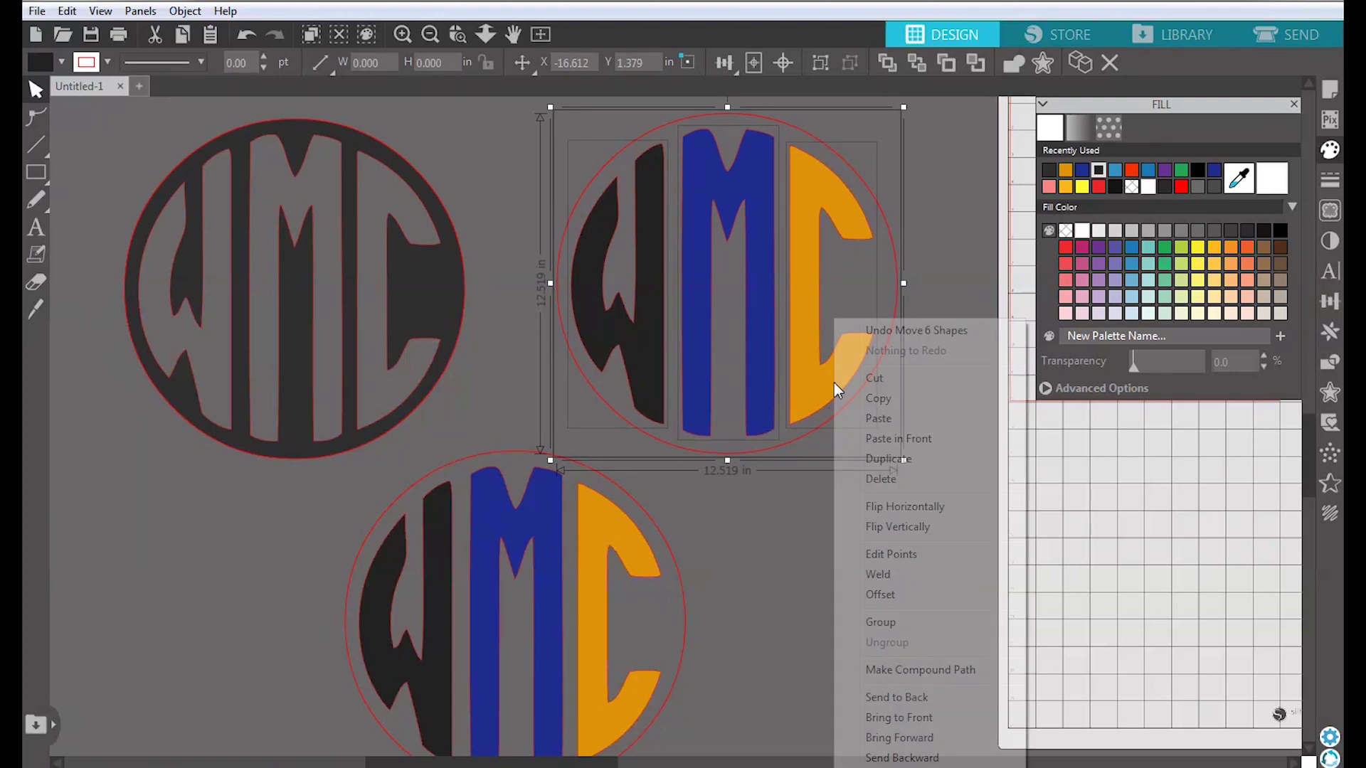
{"action": "left_click", "coordinate": [779, 572]}
{"action": "left_click", "coordinate": [668, 255]}
Split the upper-right monogram into separate shapes with Make, then Release Compound Path.
{"action": "right_click", "coordinate": [822, 362]}
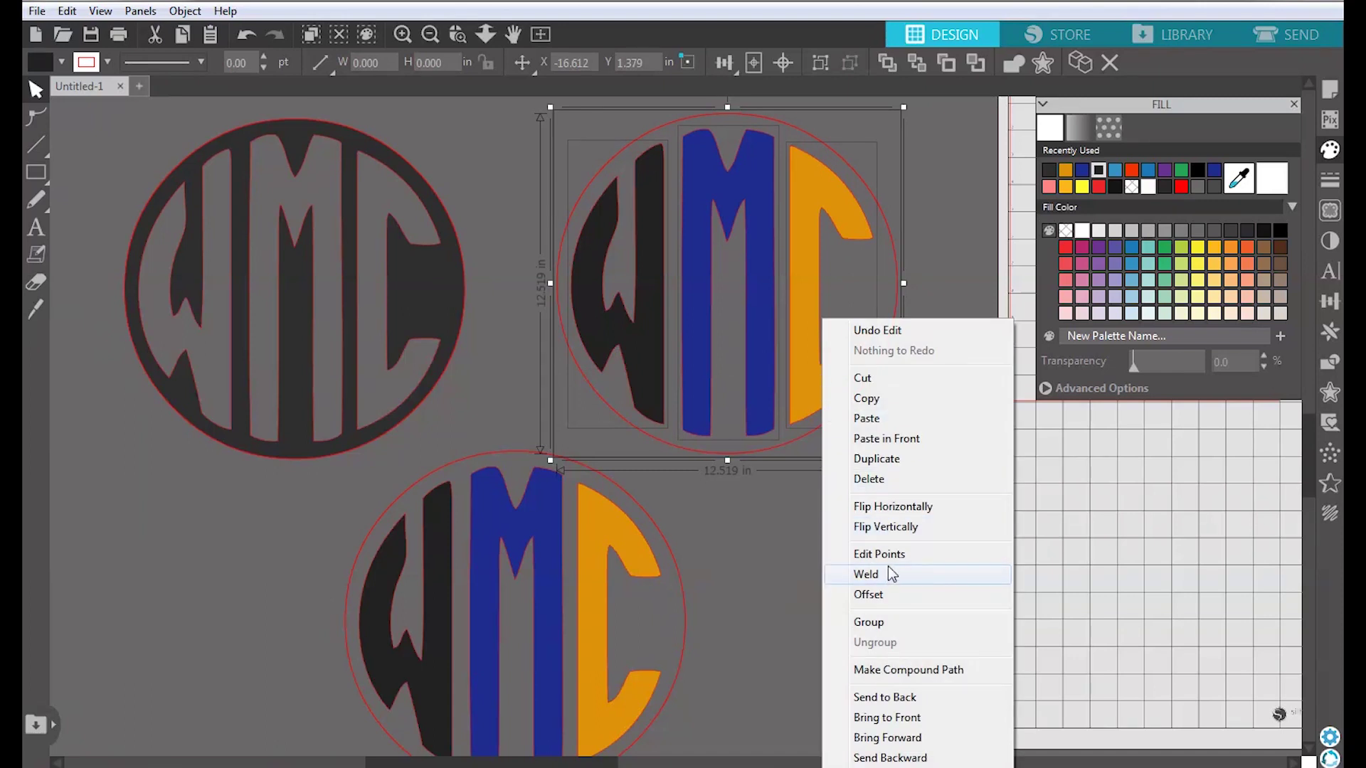
{"action": "left_click", "coordinate": [936, 671]}
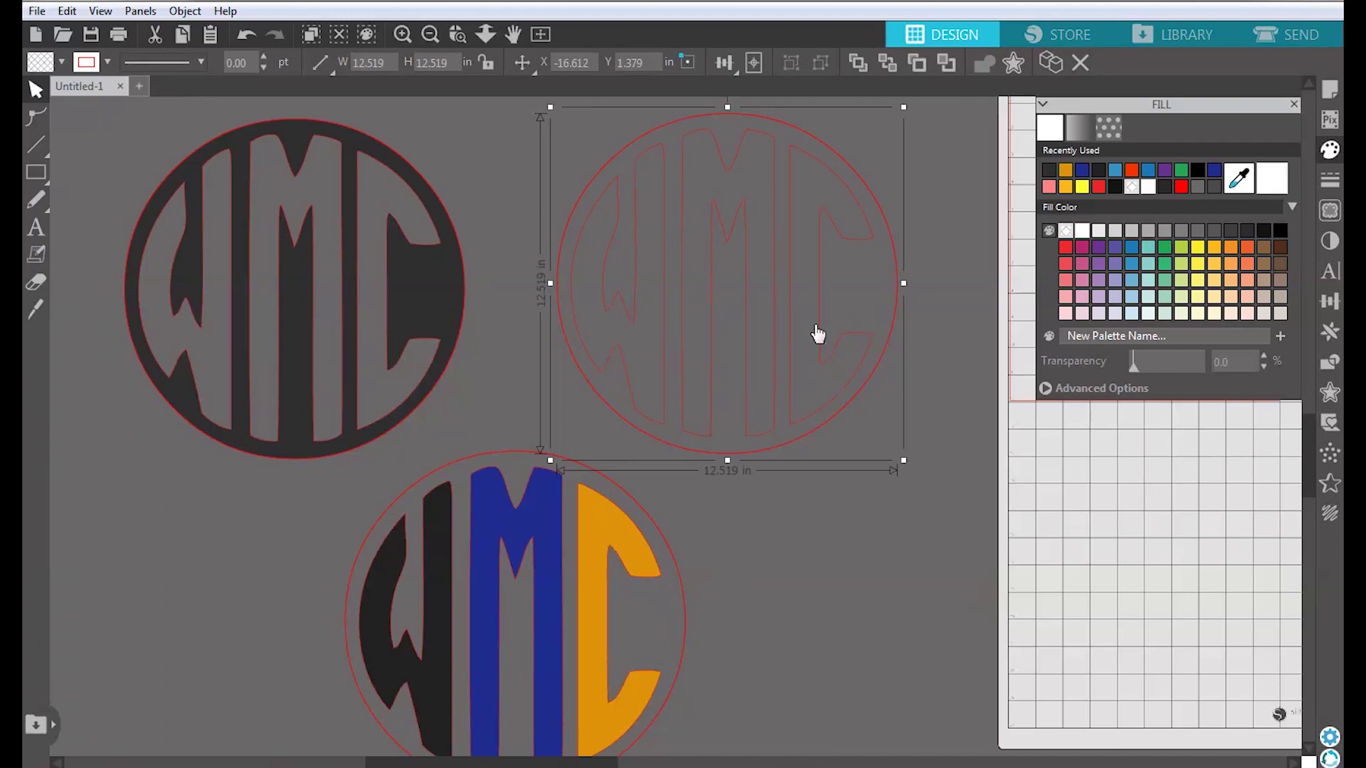
{"action": "left_click", "coordinate": [933, 411]}
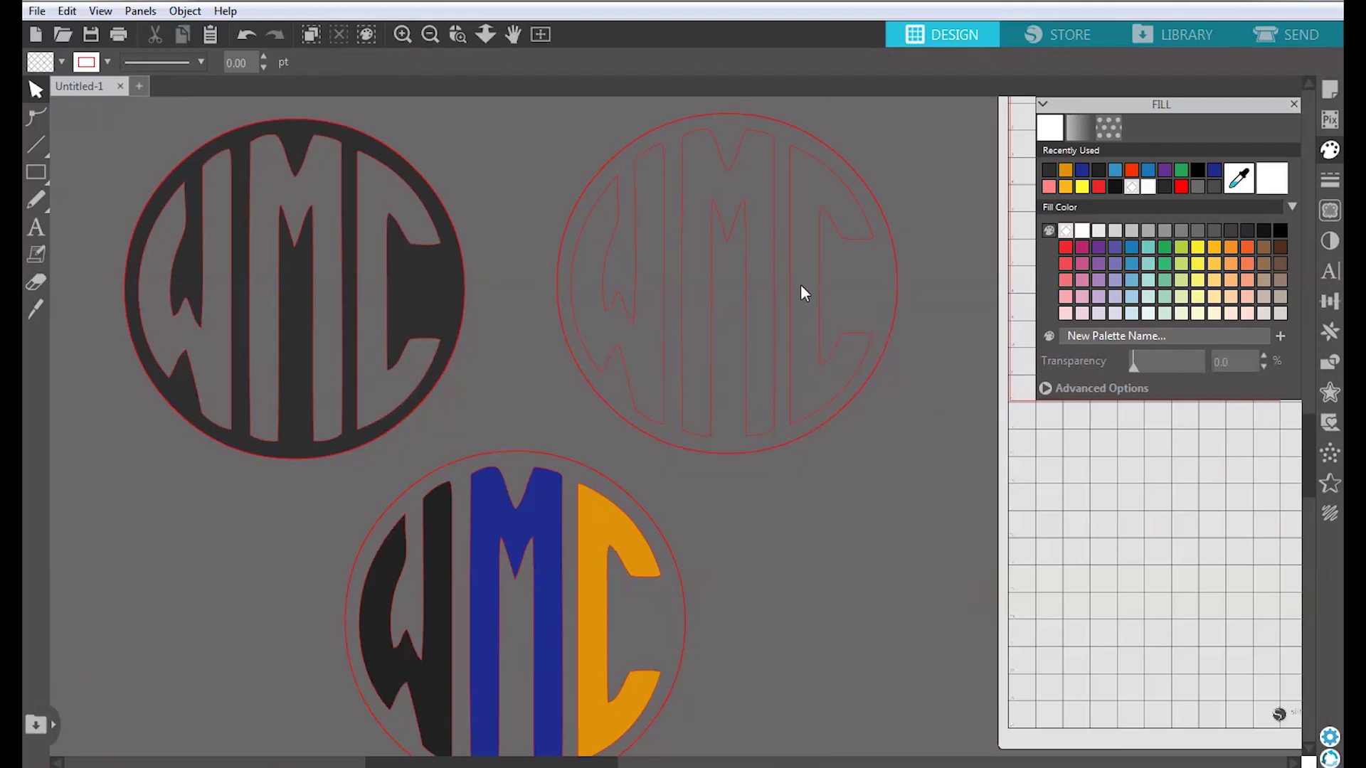
{"action": "right_click", "coordinate": [787, 302]}
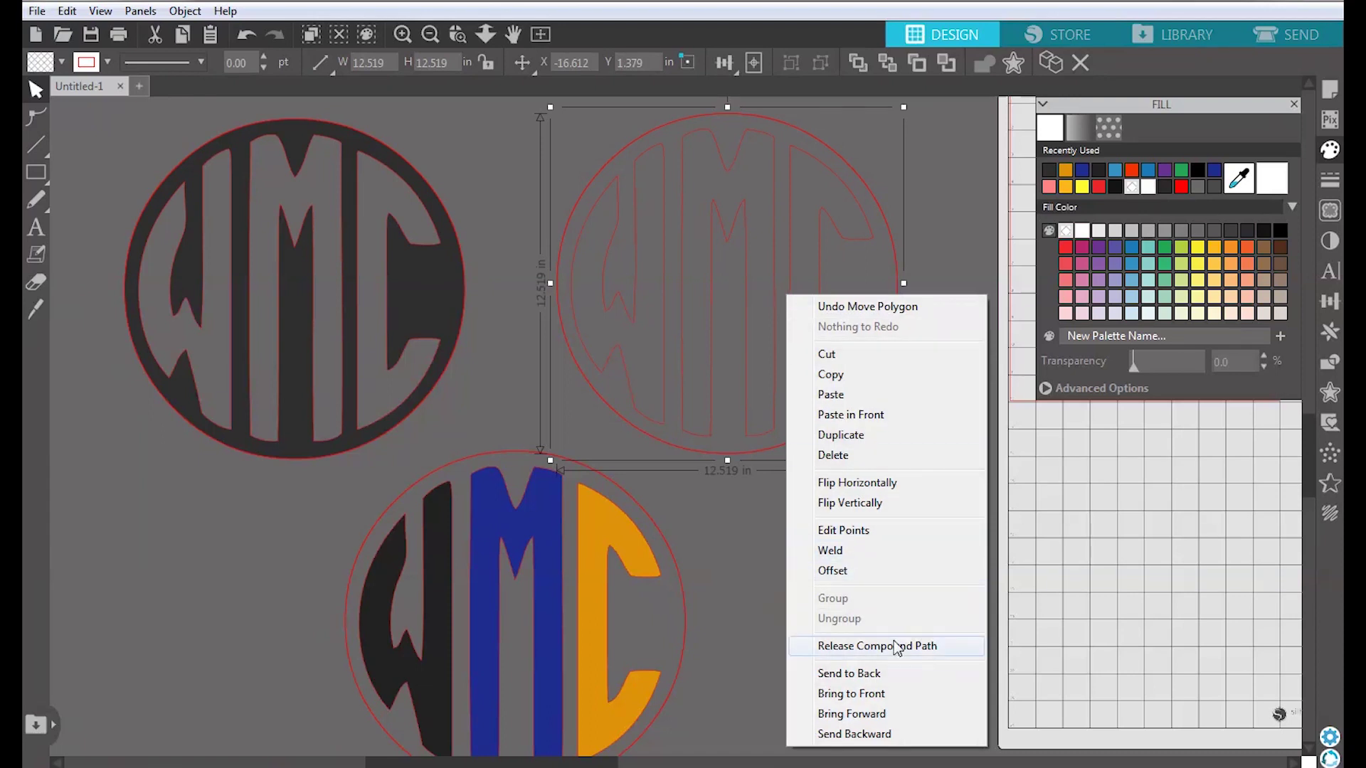
{"action": "left_click", "coordinate": [898, 648]}
{"action": "left_click", "coordinate": [935, 469]}
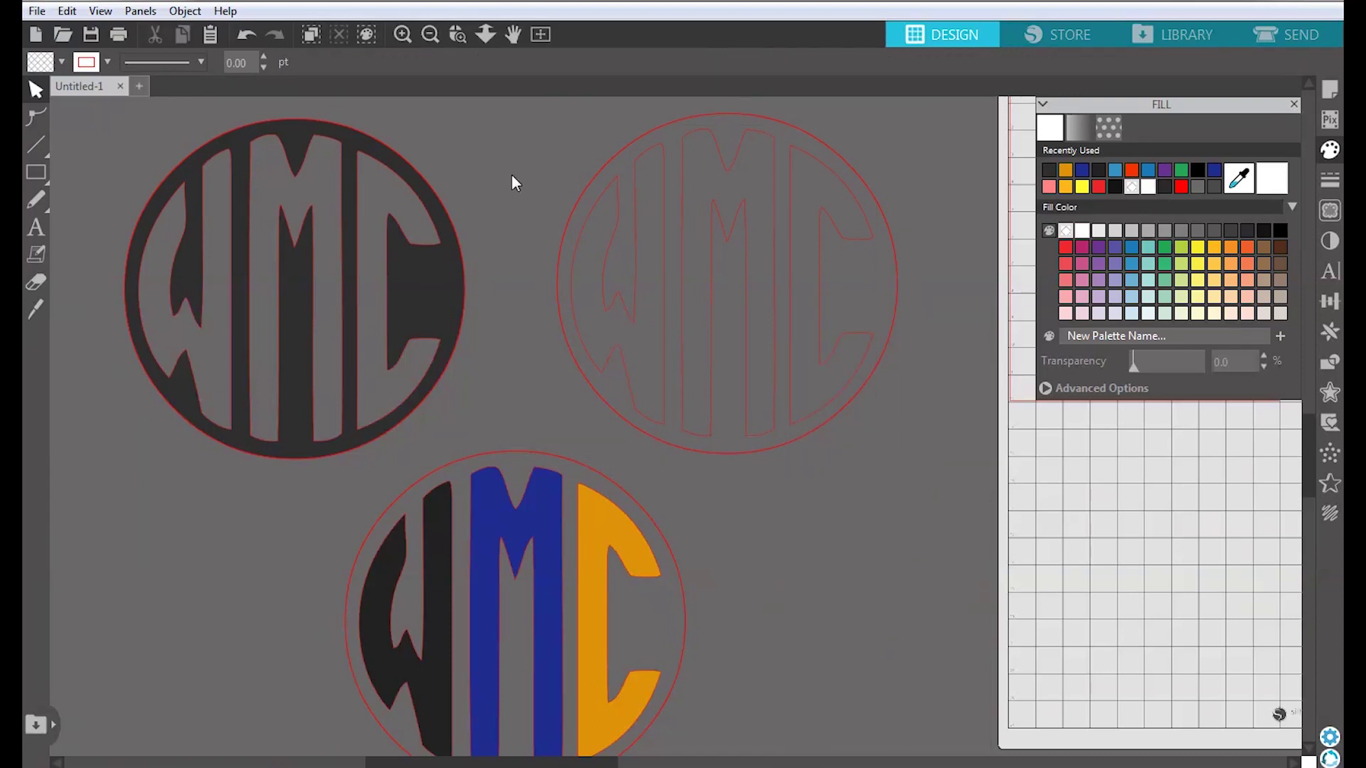
Fill the W, M and C letters navy blue.
{"action": "left_click", "coordinate": [636, 321]}
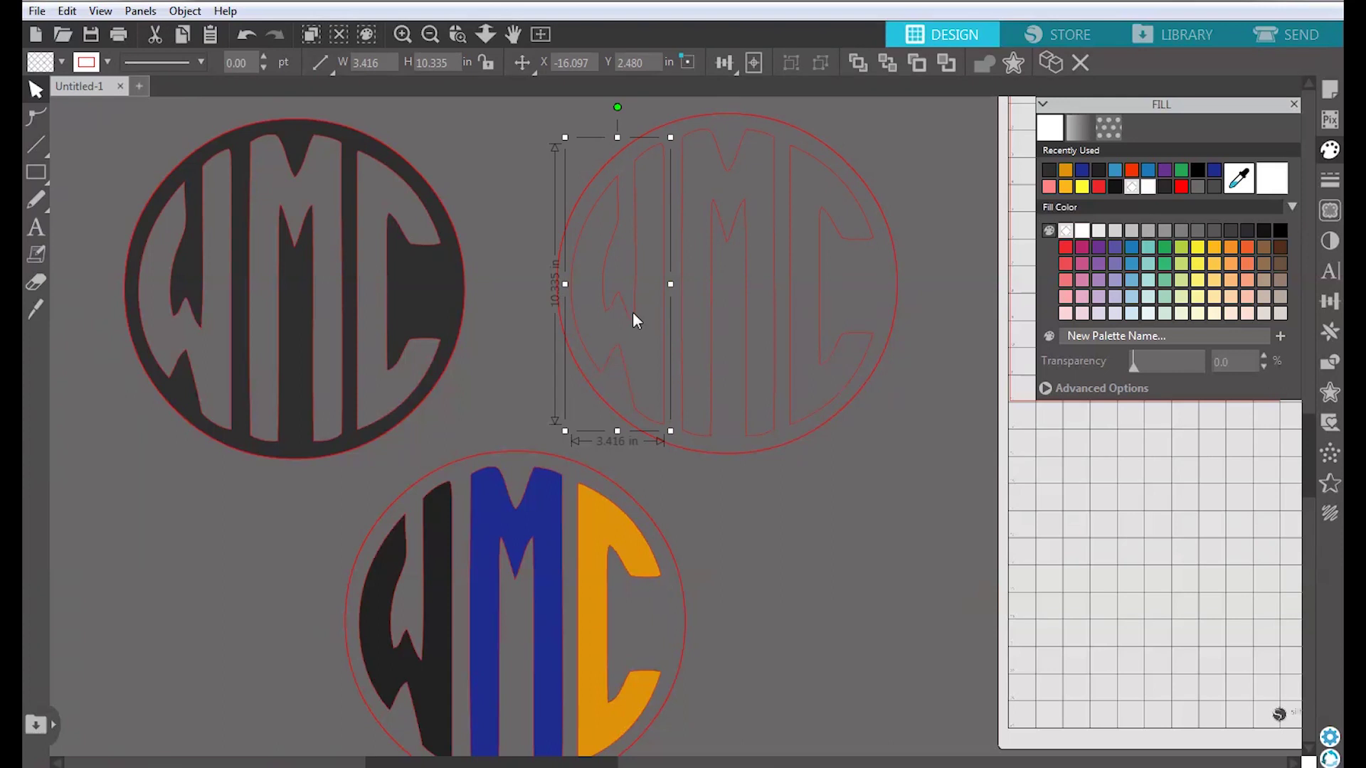
{"action": "left_click", "coordinate": [732, 235], "text": "shift"}
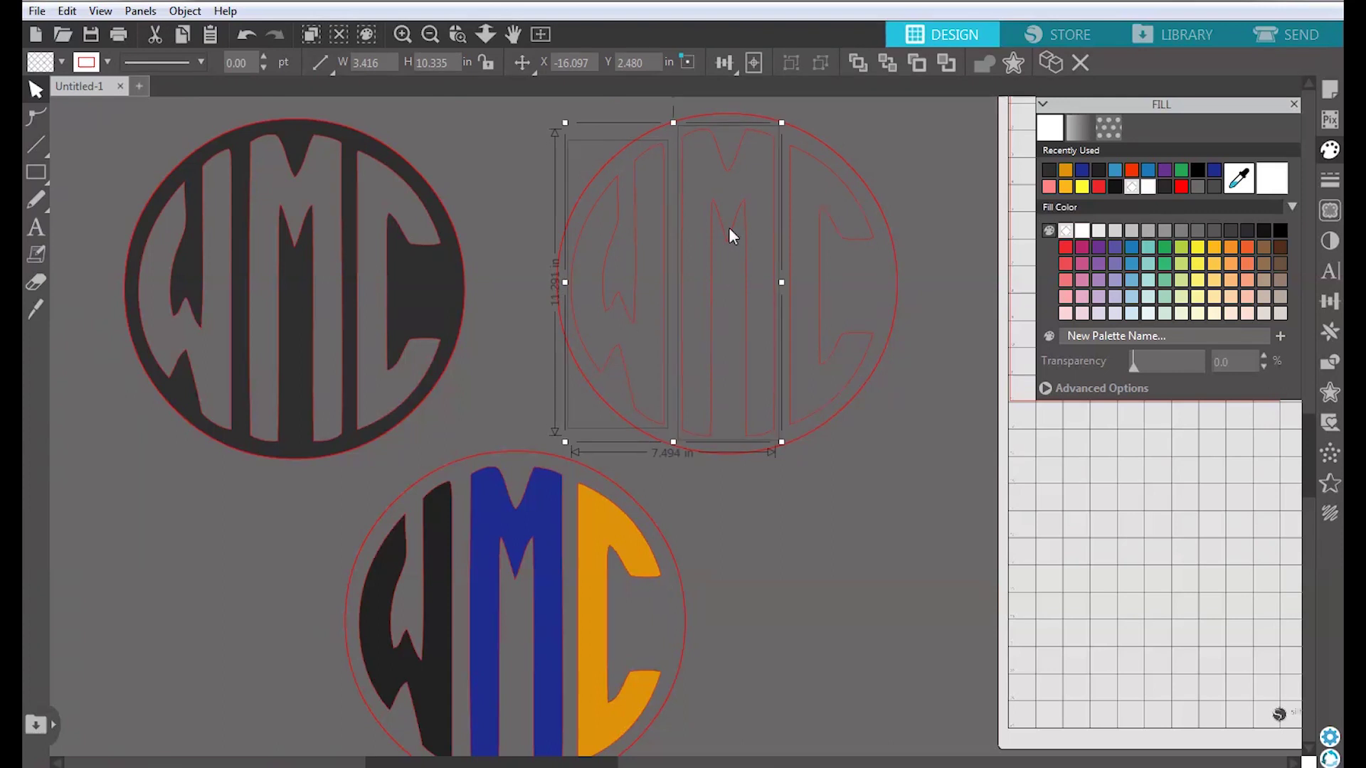
{"action": "left_click", "coordinate": [836, 230], "text": "shift"}
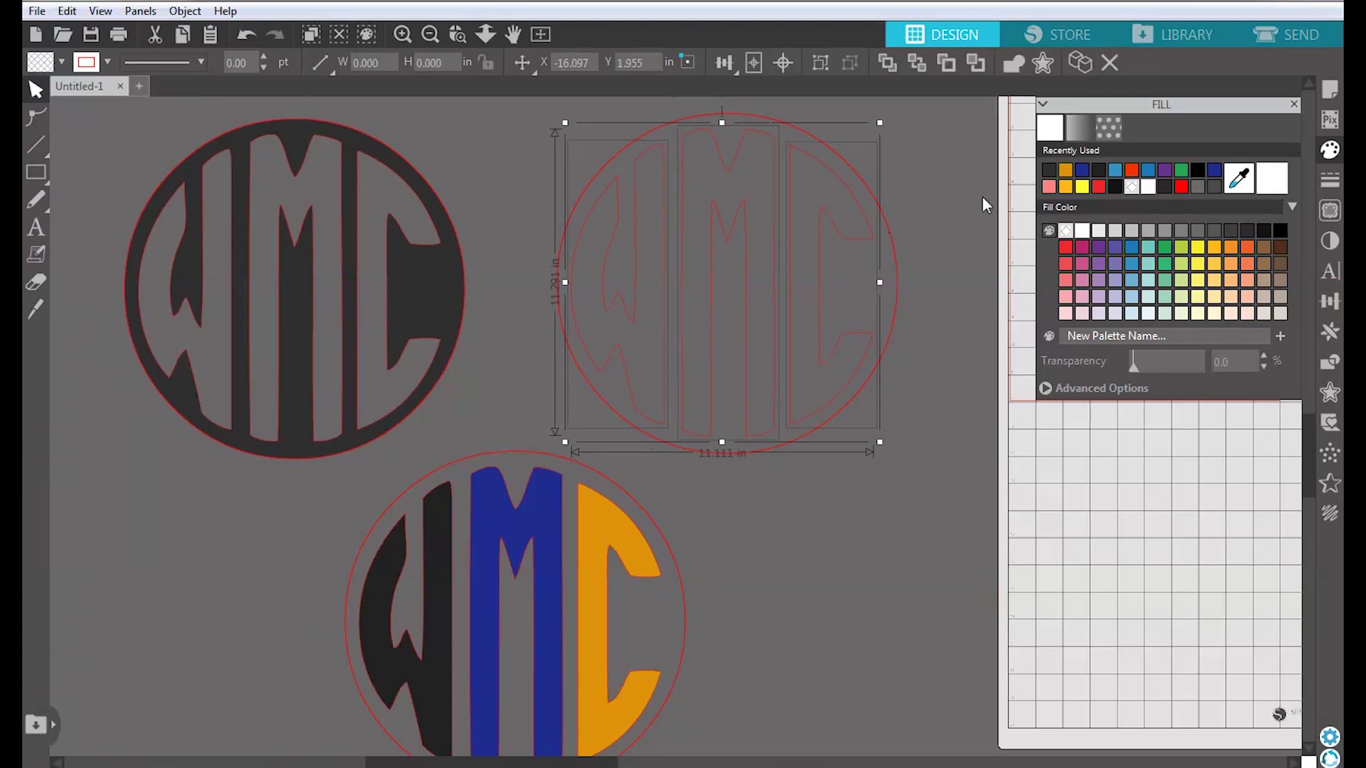
{"action": "left_click", "coordinate": [1083, 173]}
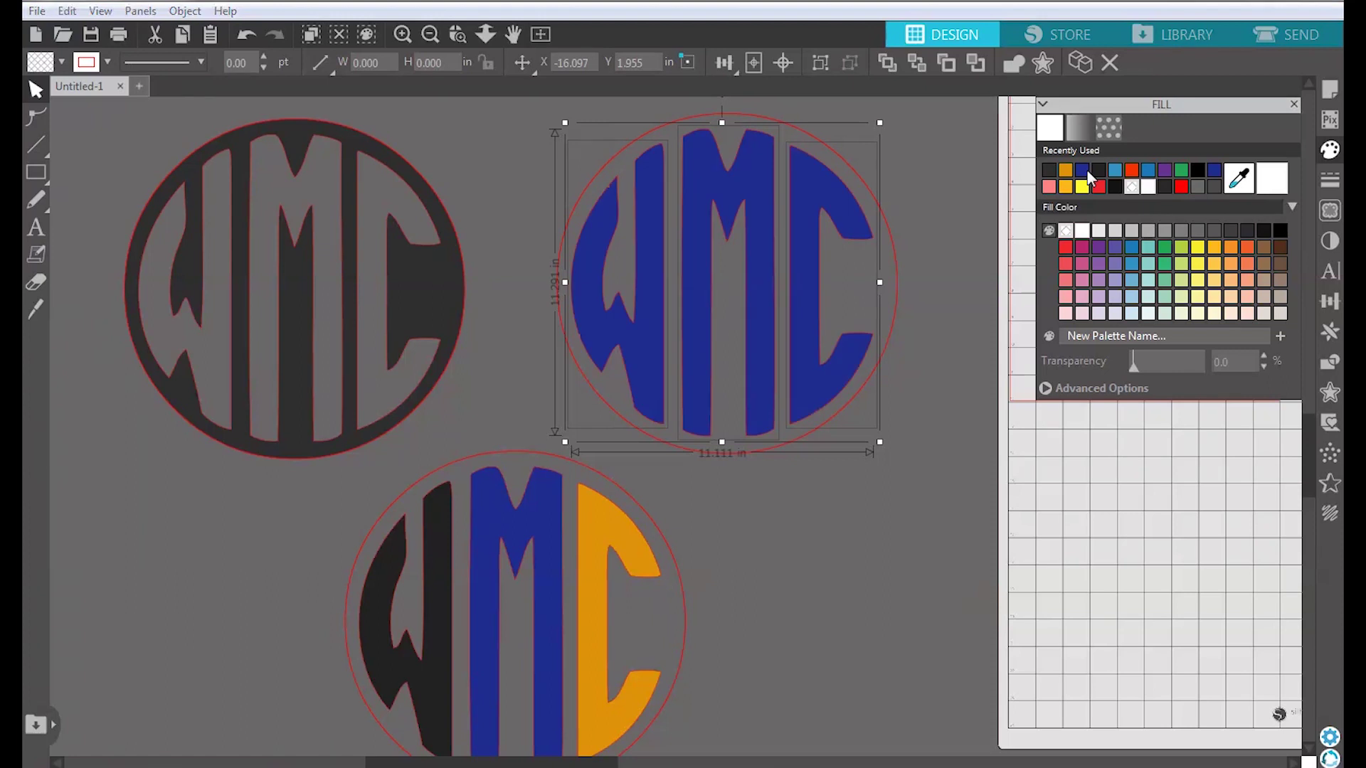
{"action": "left_click", "coordinate": [932, 310]}
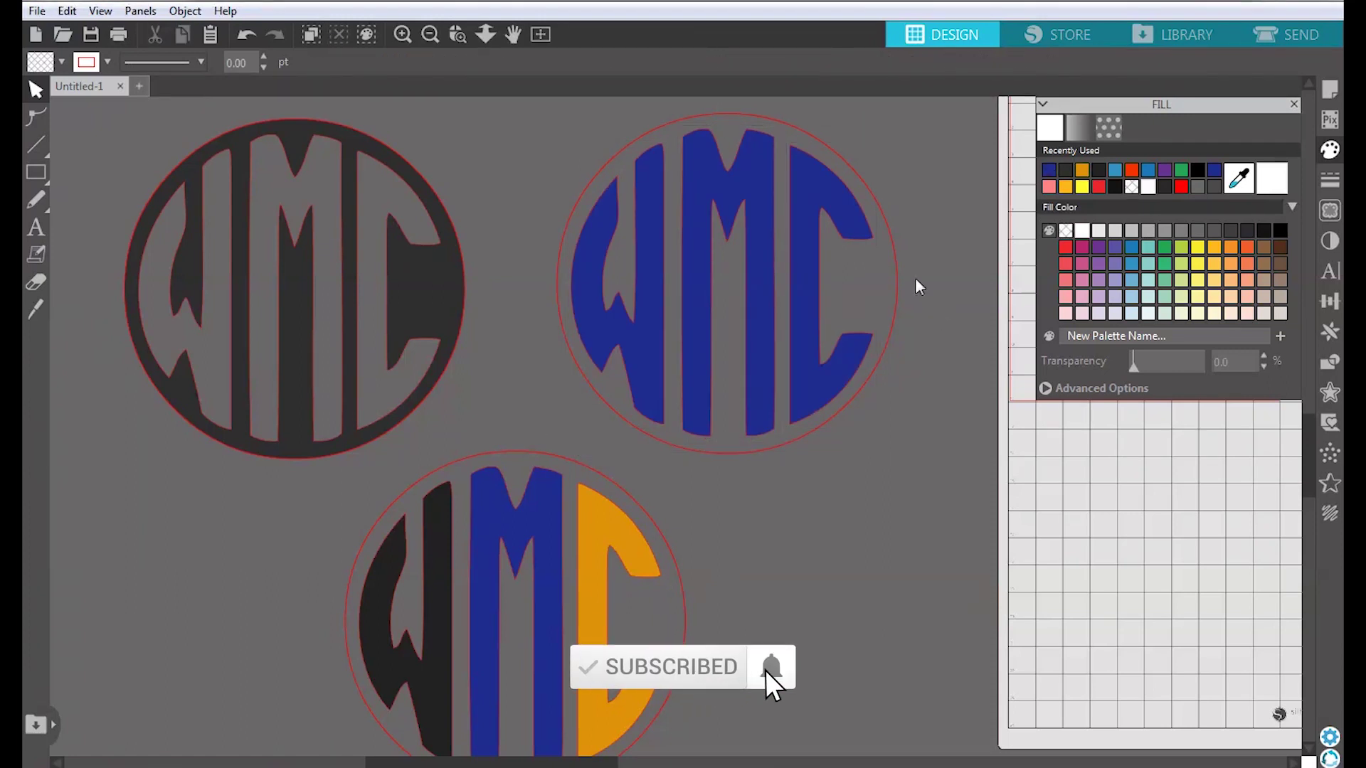
Split the bottom monogram into separate shapes with Make, then Release Compound Path.
{"action": "left_click_drag", "start_coordinate": [793, 585], "coordinate": [866, 574]}
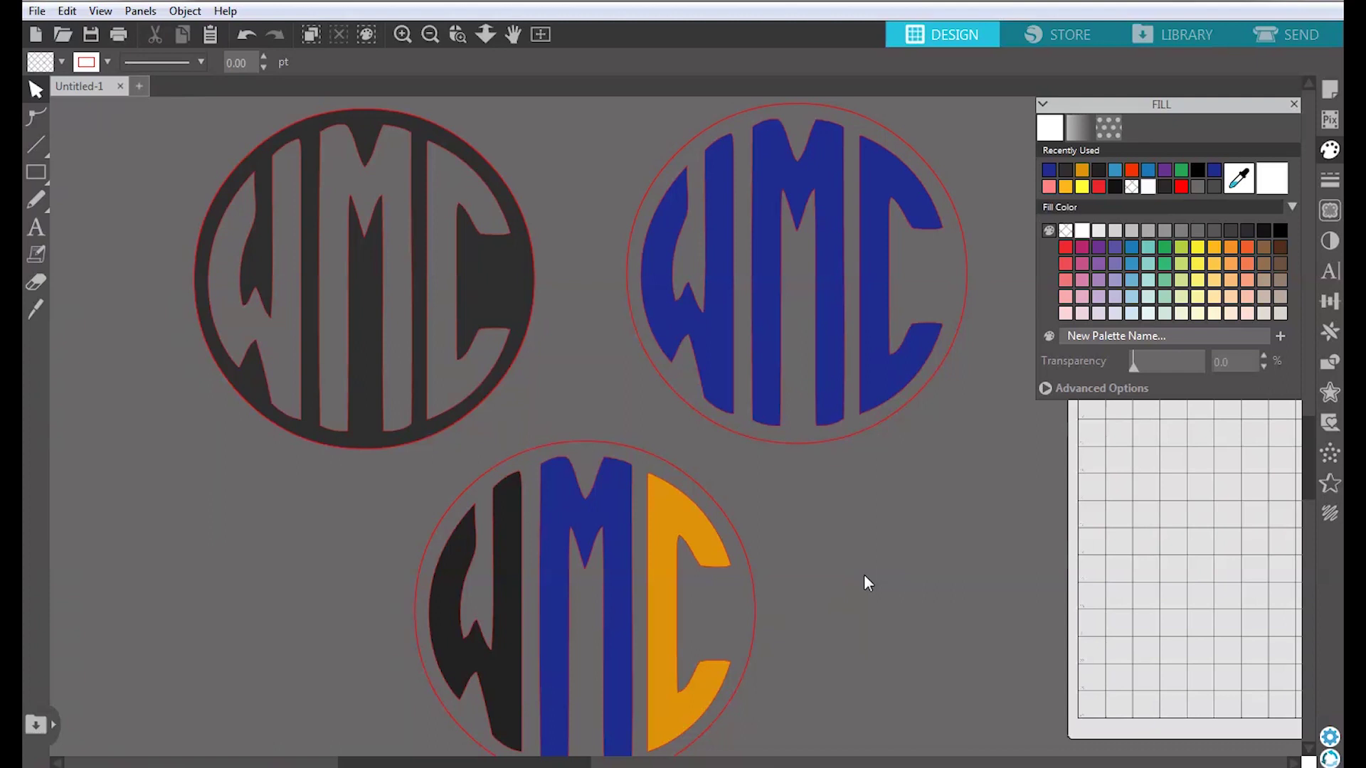
{"action": "left_click_drag", "start_coordinate": [908, 695], "coordinate": [886, 670]}
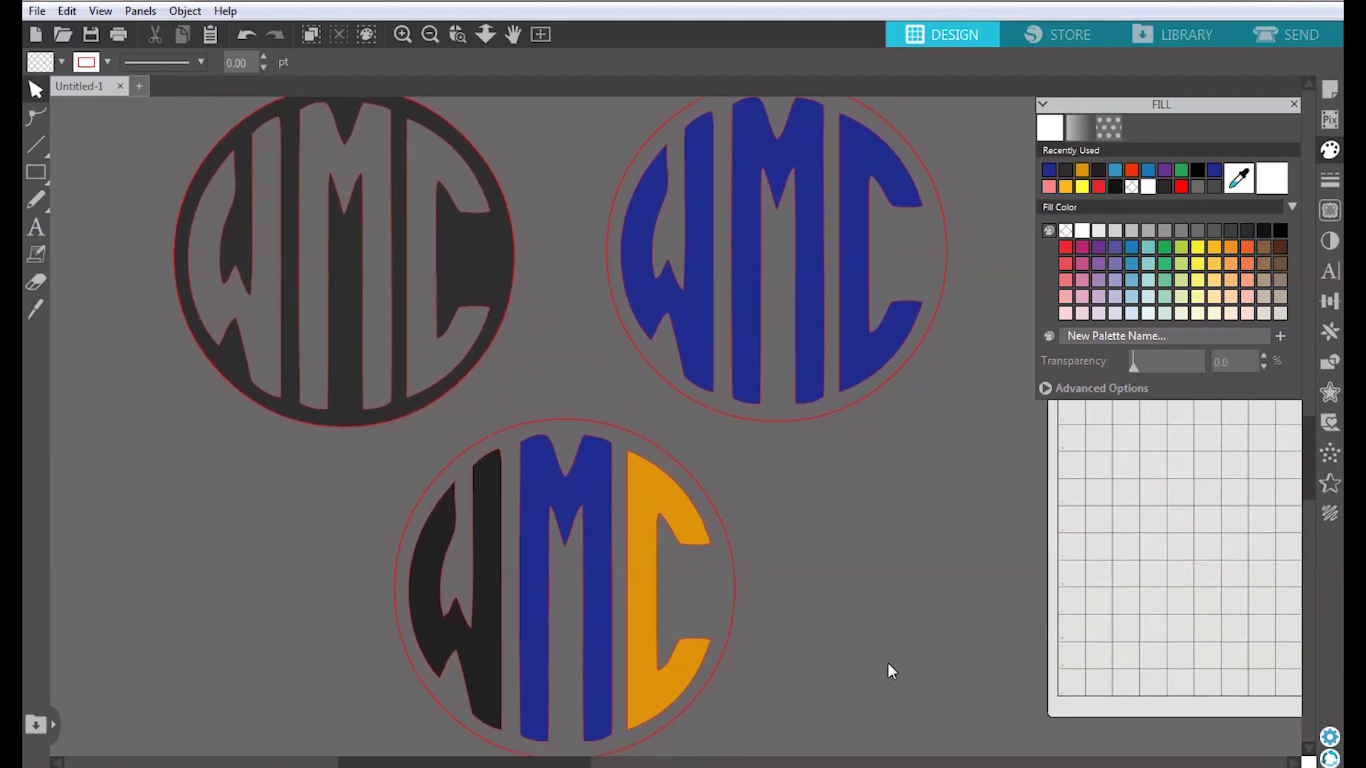
{"action": "scroll", "coordinate": [886, 662], "scroll_direction": "down", "scroll_amount": 2}
{"action": "left_click_drag", "start_coordinate": [875, 637], "coordinate": [856, 610]}
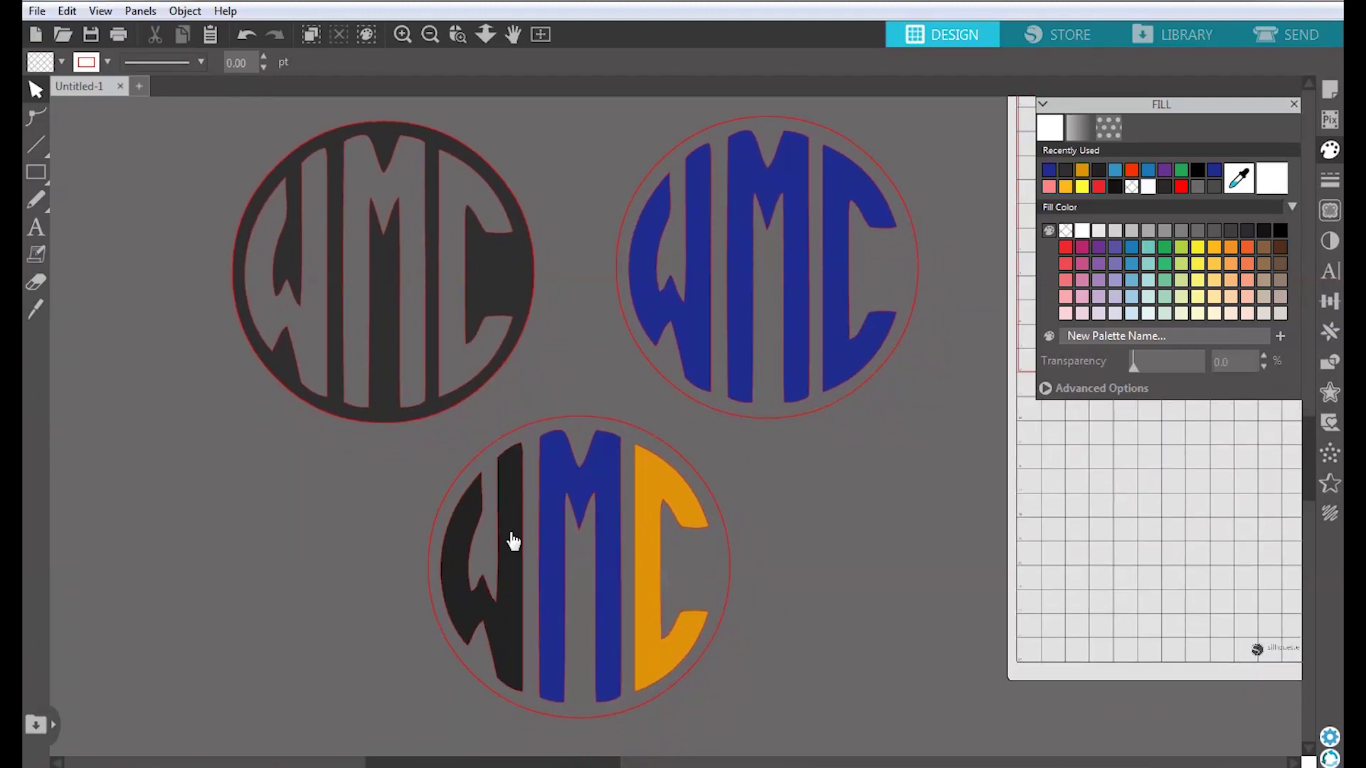
{"action": "left_click", "coordinate": [669, 672]}
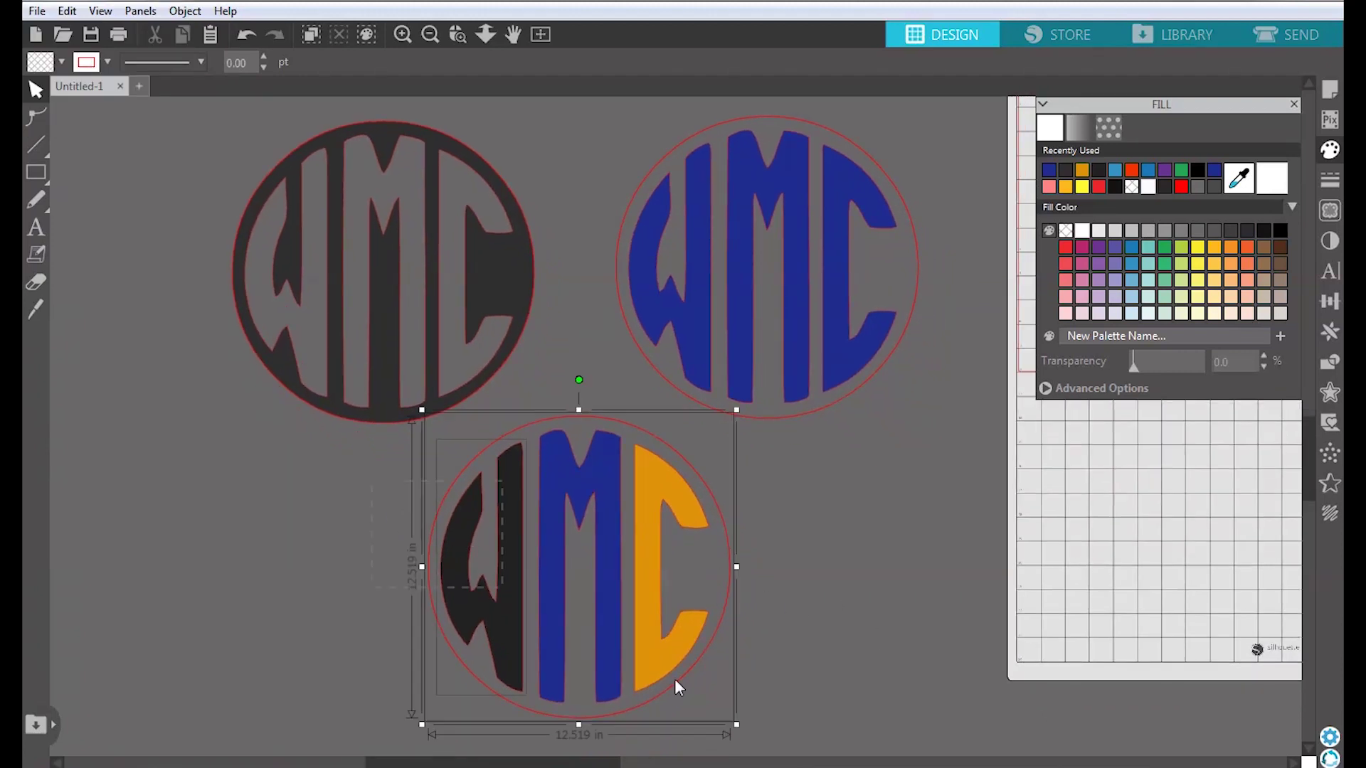
{"action": "right_click", "coordinate": [644, 595]}
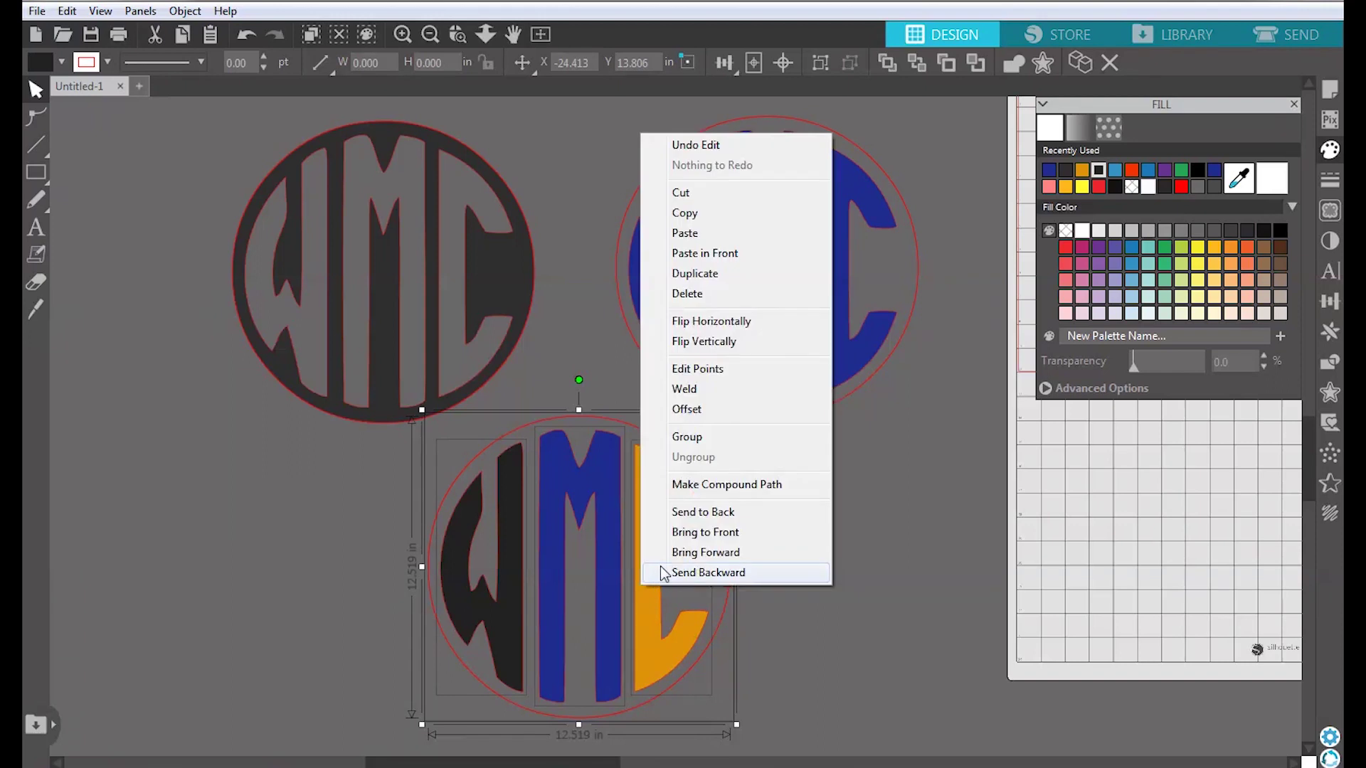
{"action": "left_click", "coordinate": [680, 483]}
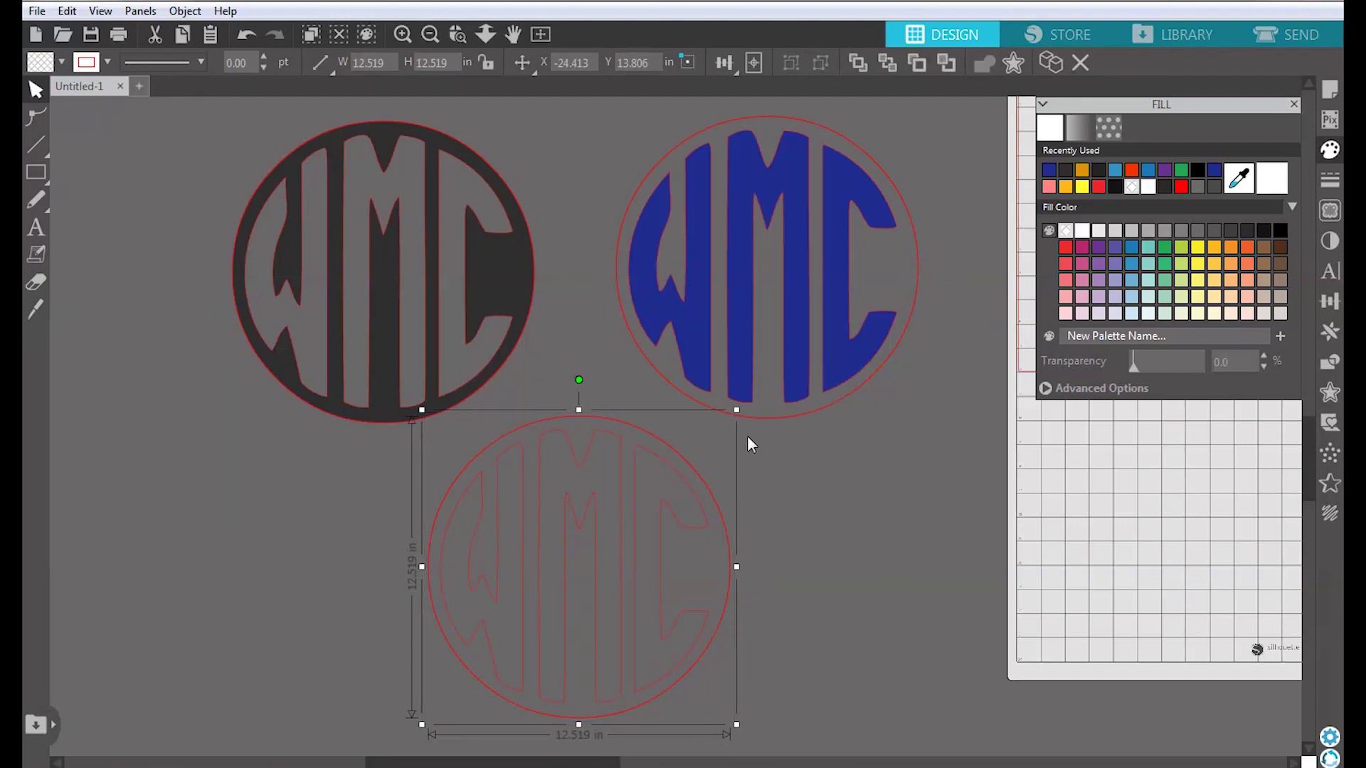
{"action": "right_click", "coordinate": [662, 516]}
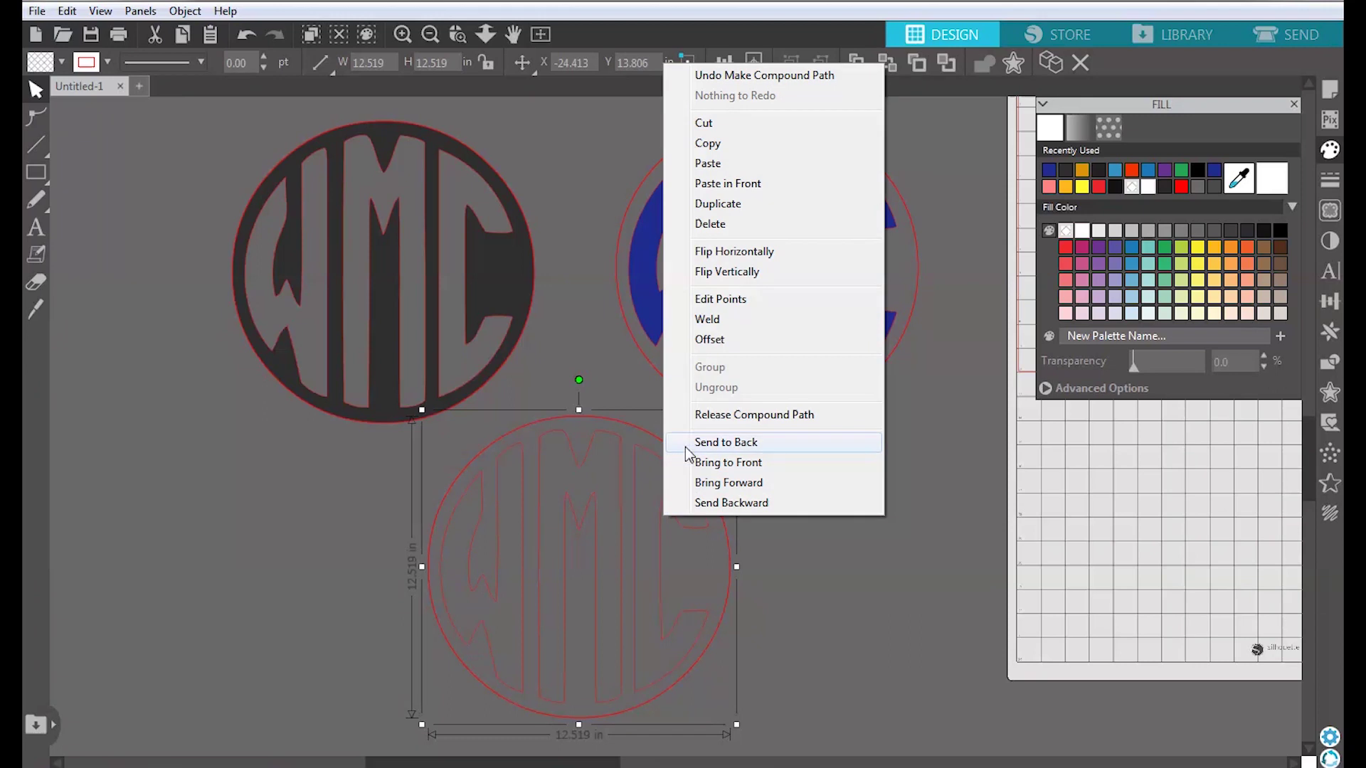
{"action": "left_click", "coordinate": [706, 423]}
{"action": "left_click", "coordinate": [858, 529]}
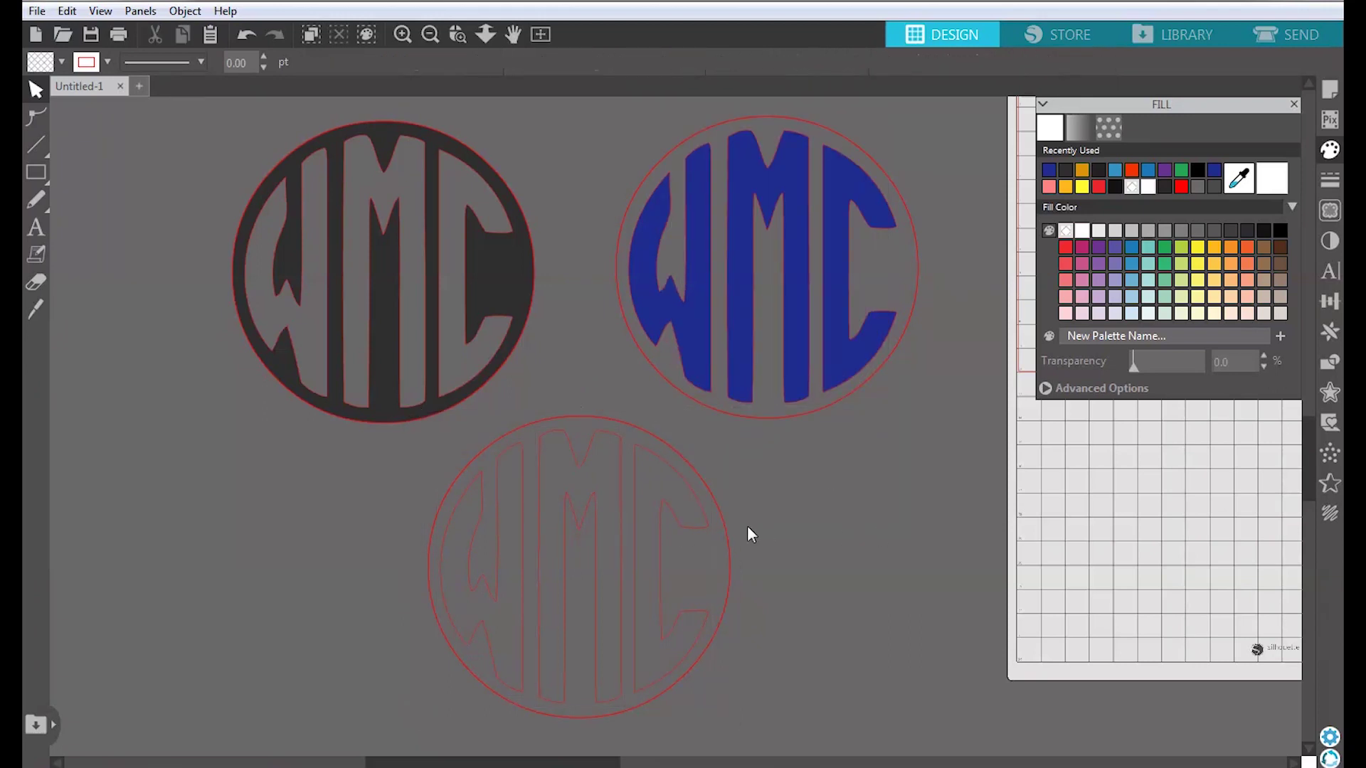
Fill the bottom monogram's C, M and W letters orange.
{"action": "left_click", "coordinate": [677, 520]}
{"action": "left_click", "coordinate": [564, 531], "text": "shift"}
{"action": "left_click", "coordinate": [500, 526], "text": "shift"}
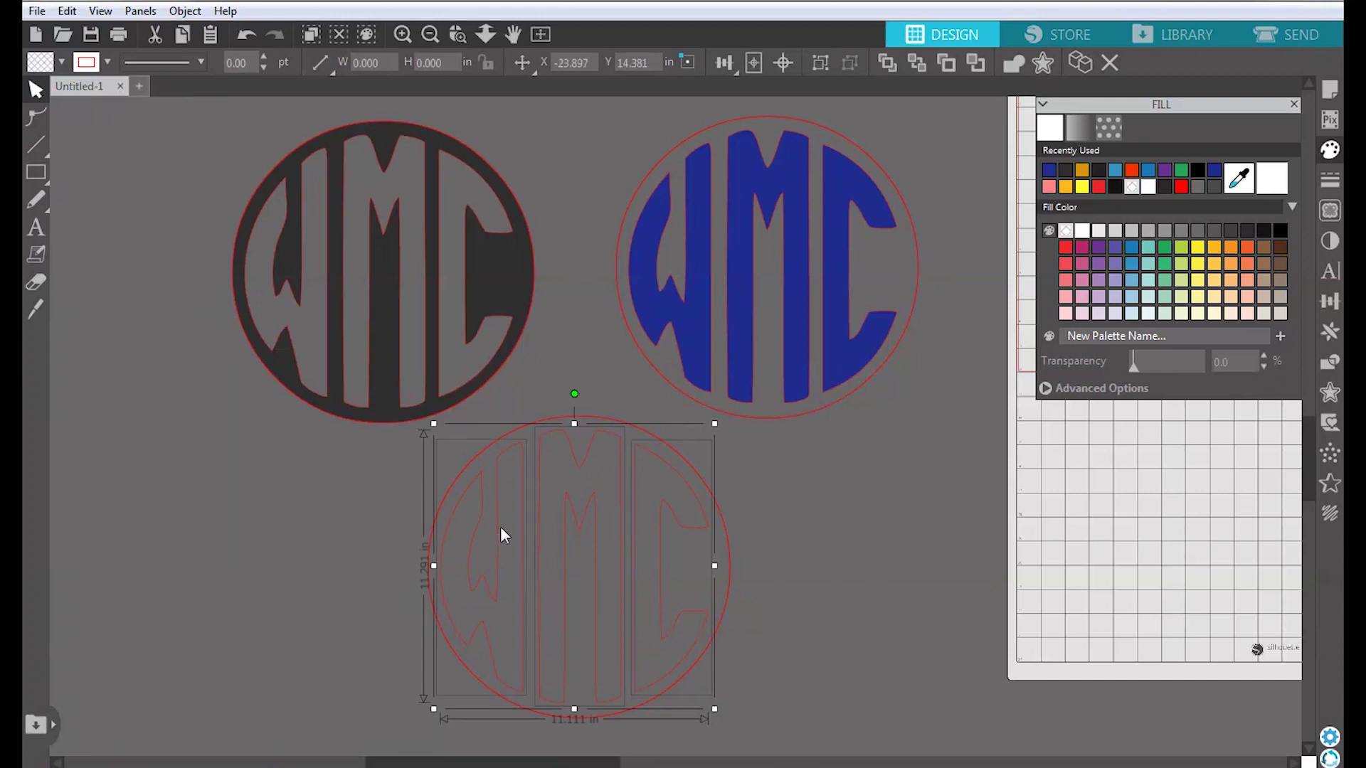
{"action": "left_click", "coordinate": [1081, 174]}
{"action": "left_click", "coordinate": [804, 612]}
{"action": "left_click_drag", "start_coordinate": [798, 664], "coordinate": [807, 618]}
{"action": "key", "text": "space"}
{"action": "left_click", "coordinate": [36, 226]}
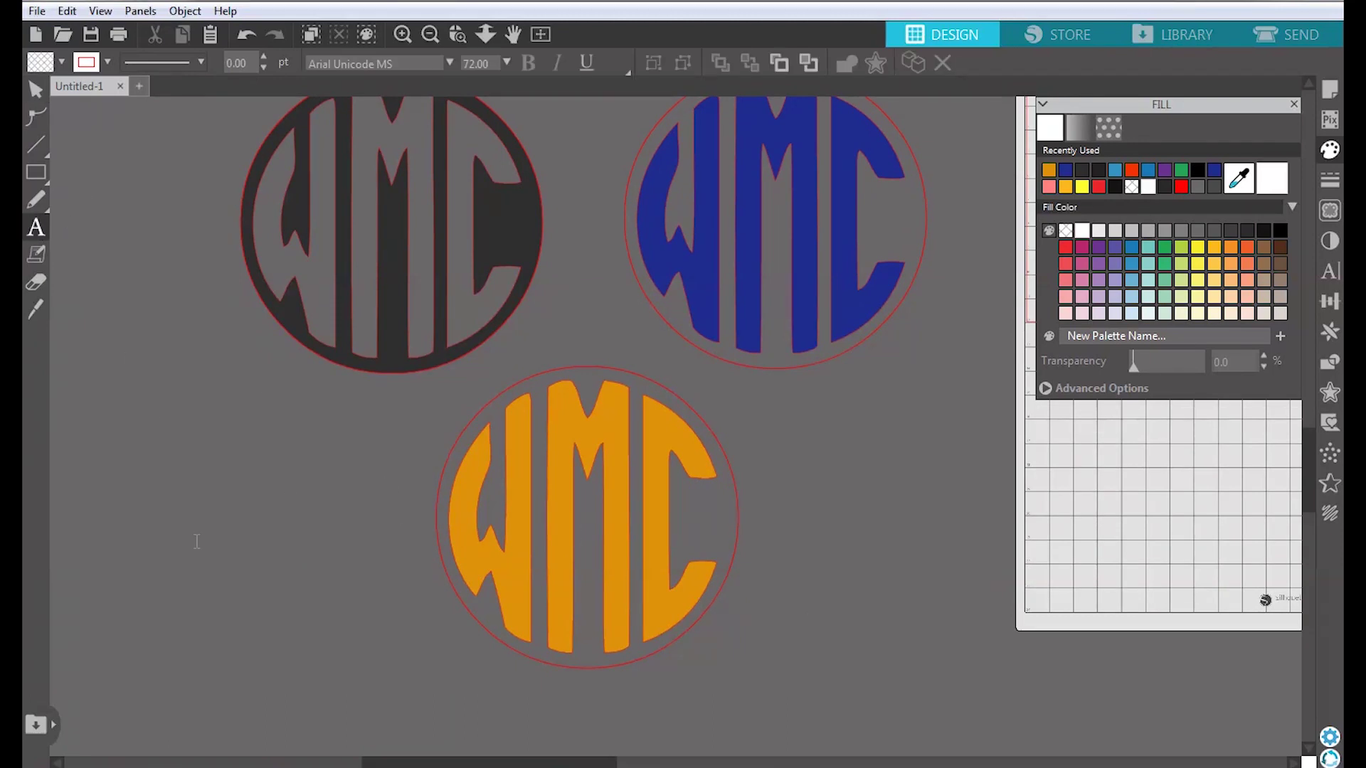
Add a 'WARM CARUBIO' text line left of the orange monogram and enlarge it.
{"action": "left_click", "coordinate": [145, 524]}
{"action": "type", "text": "WA"}
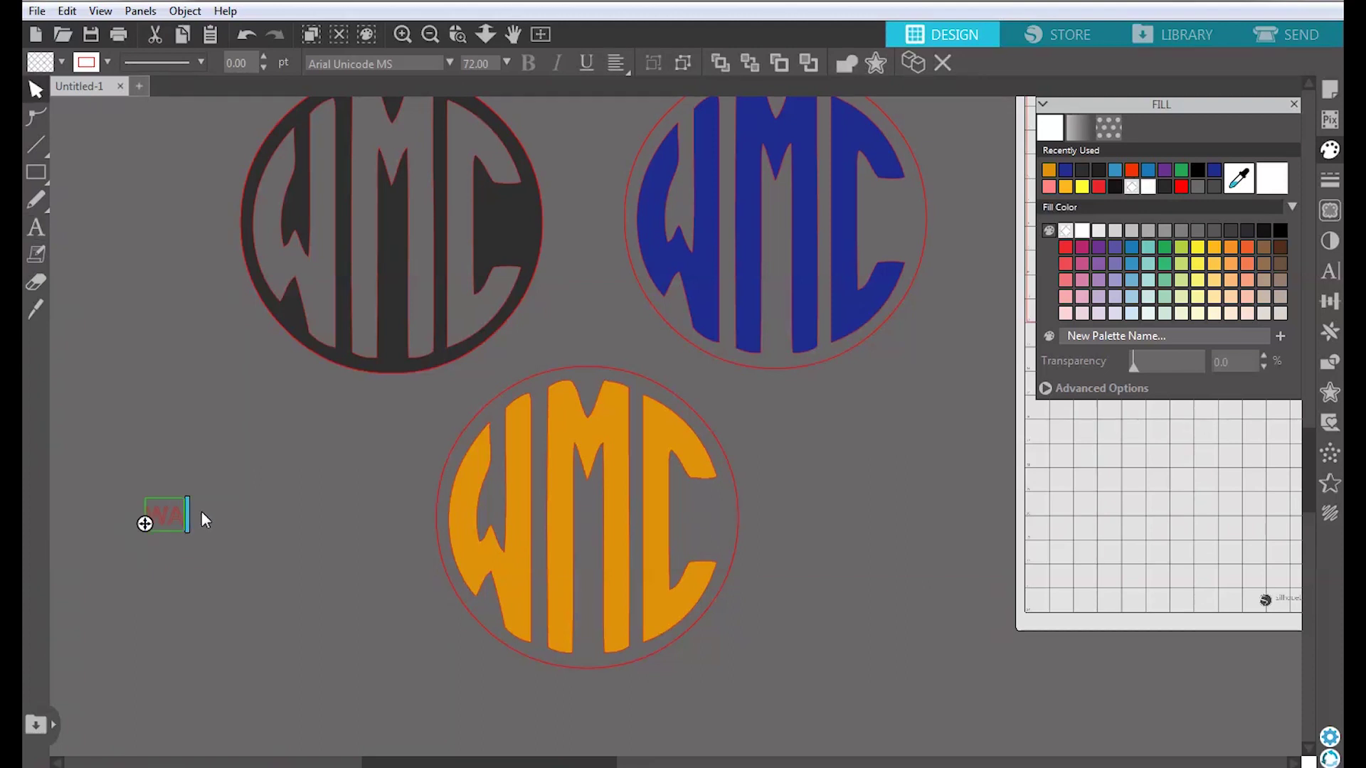
{"action": "type", "text": "RN CARUBIO"}
{"action": "left_click", "coordinate": [142, 522]}
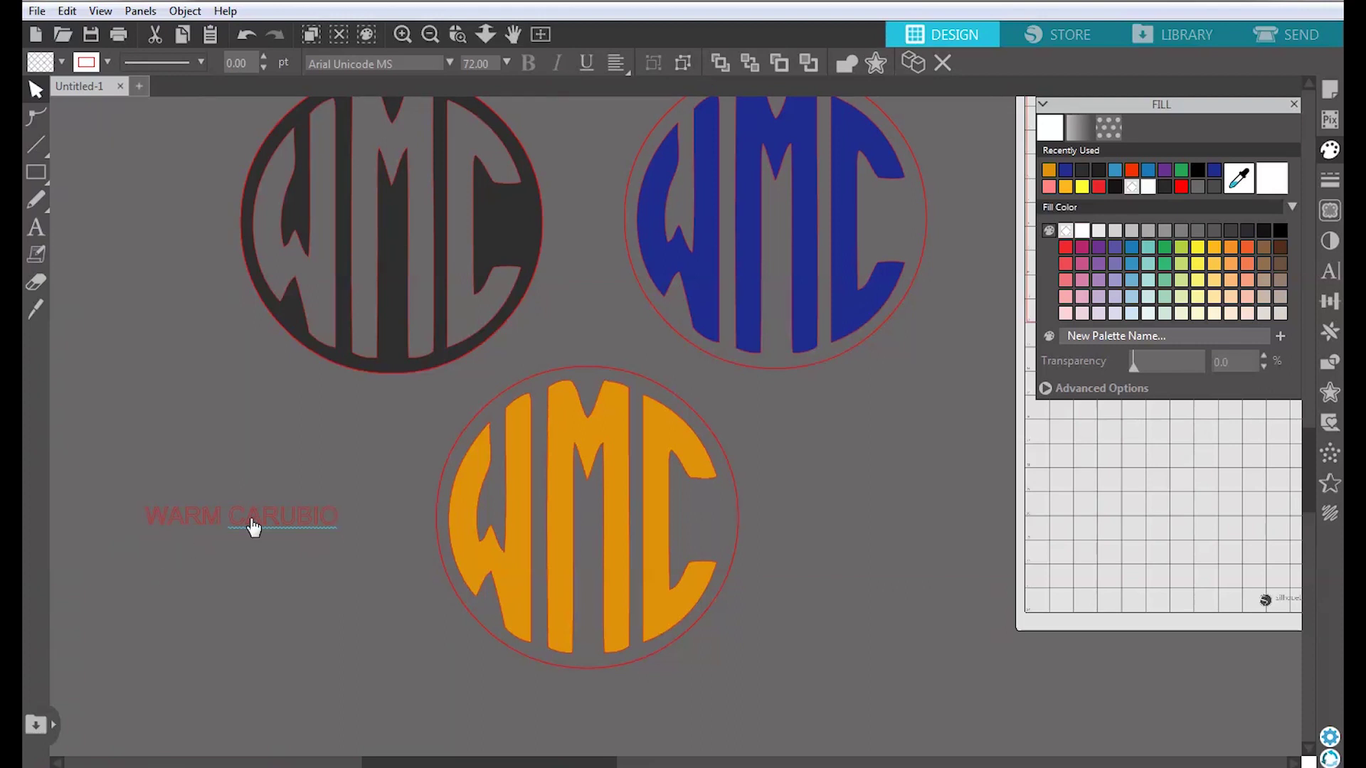
{"action": "left_click", "coordinate": [288, 516]}
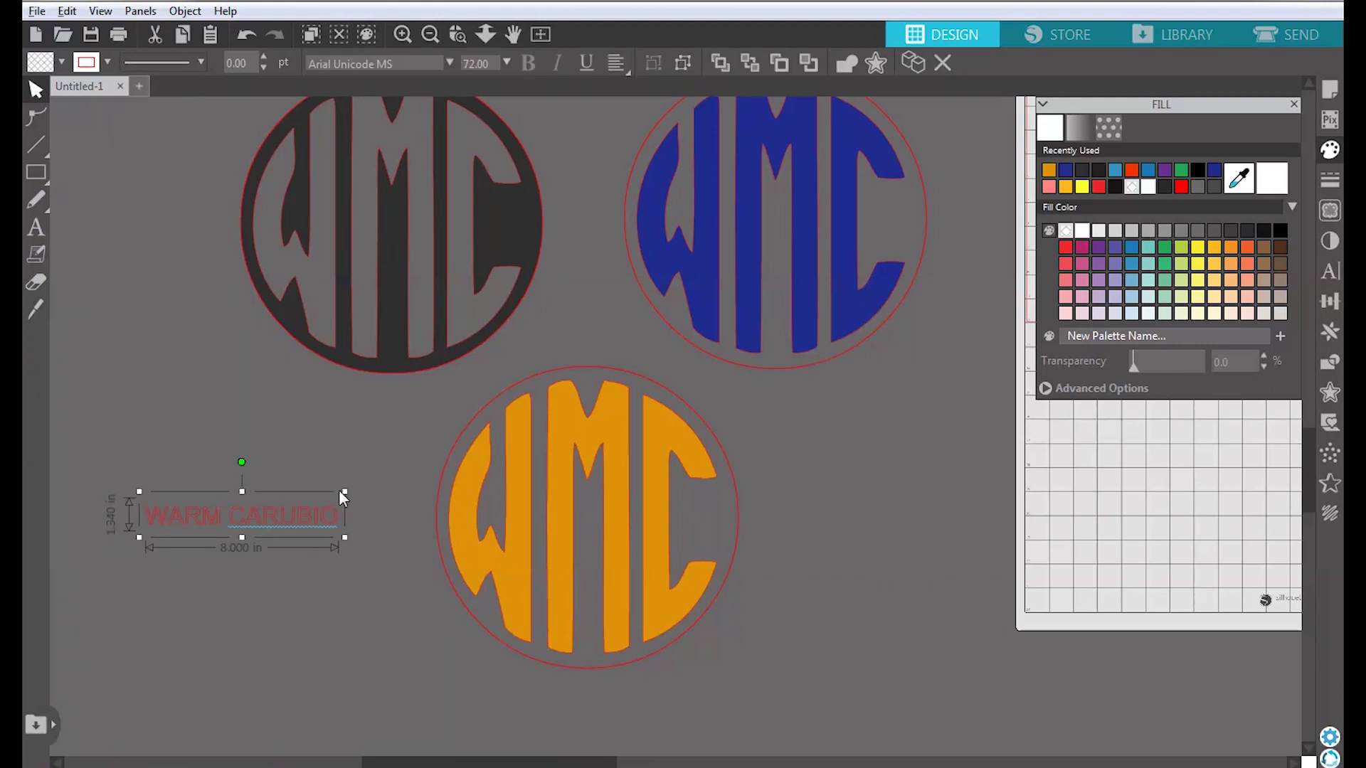
{"action": "left_click_drag", "start_coordinate": [345, 492], "coordinate": [382, 459]}
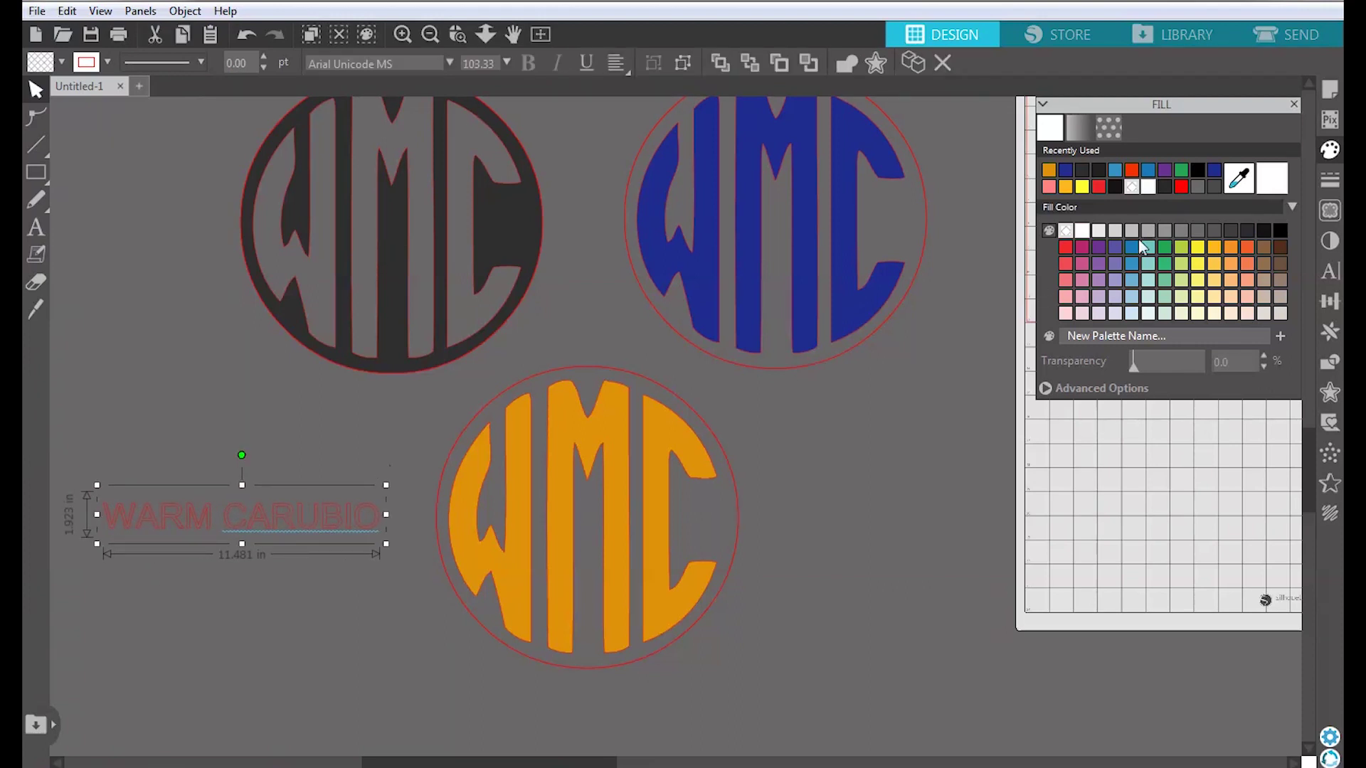
Fill the text dark grey, set Franklin Gothic Heavy, and move it beside the orange monogram.
{"action": "left_click", "coordinate": [1084, 169]}
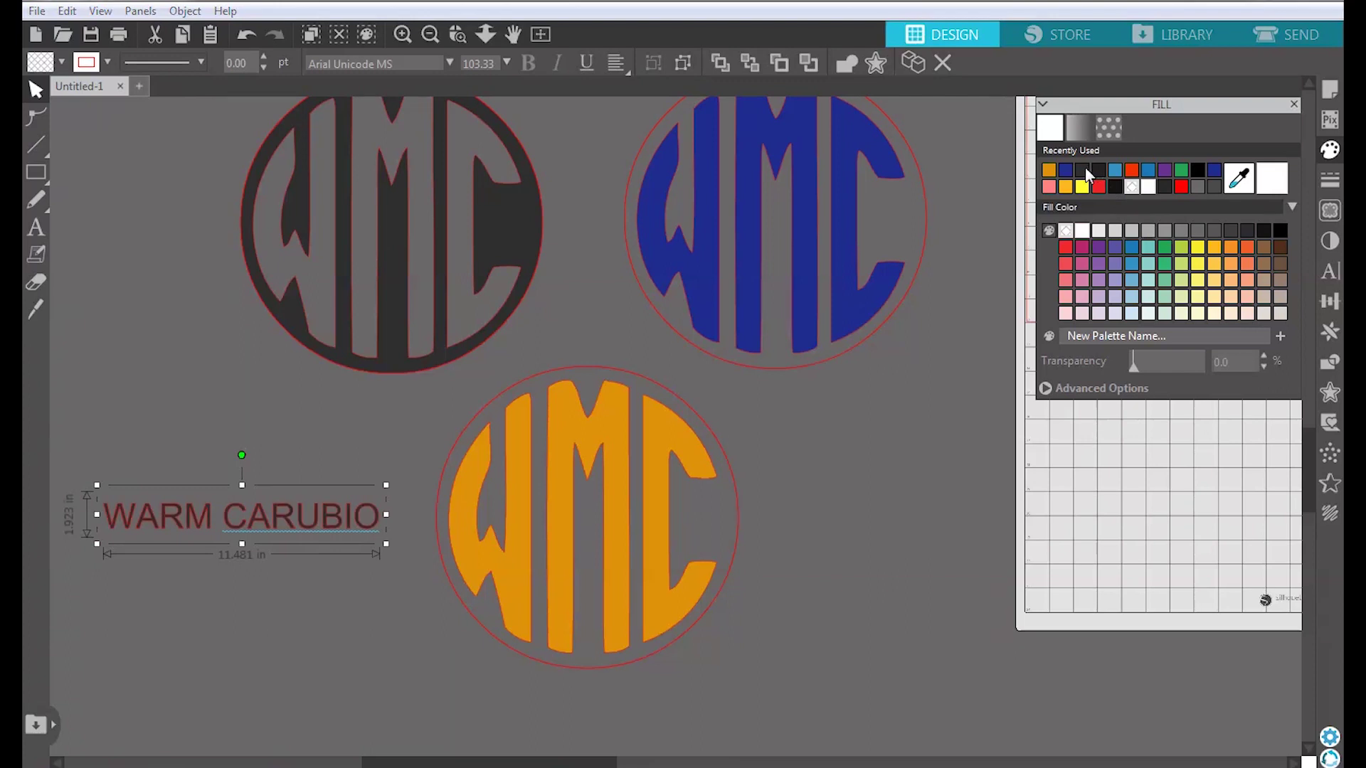
{"action": "left_click", "coordinate": [403, 62]}
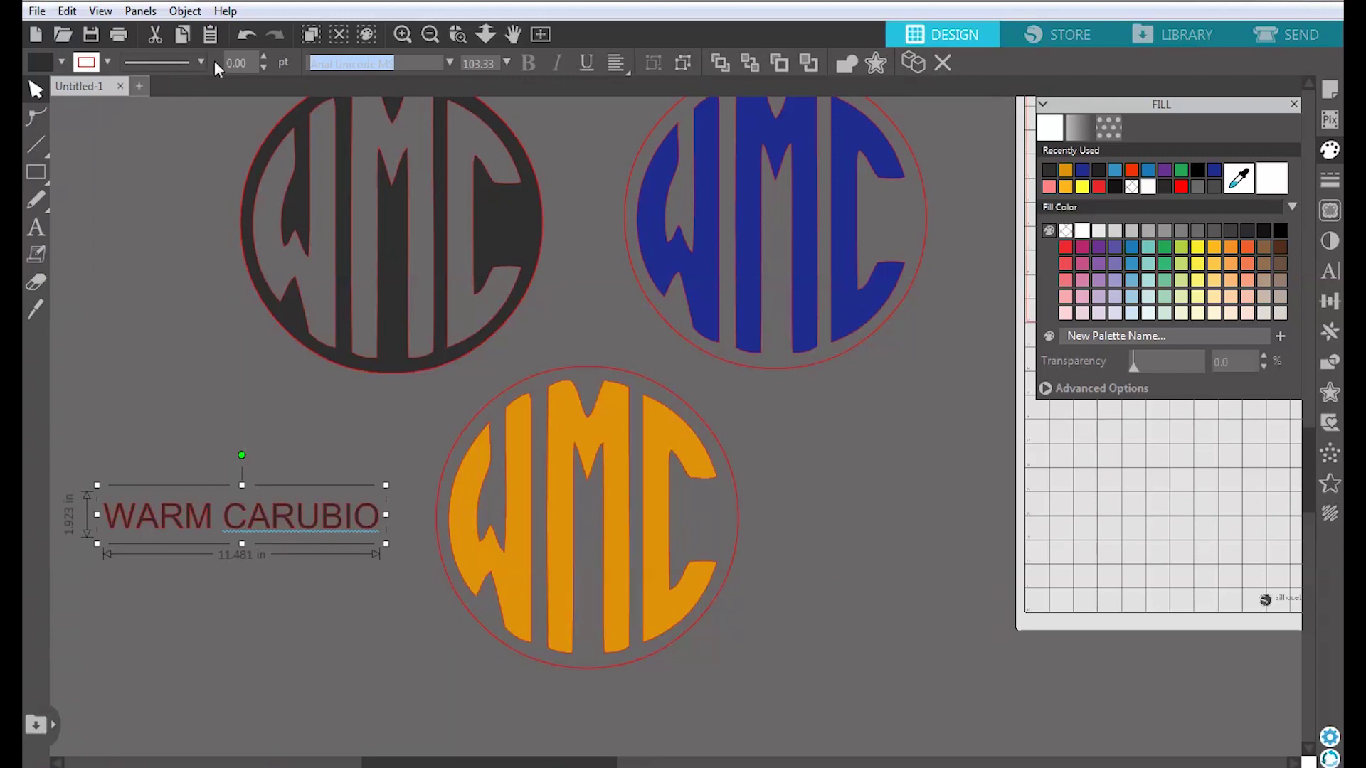
{"action": "left_click", "coordinate": [450, 63]}
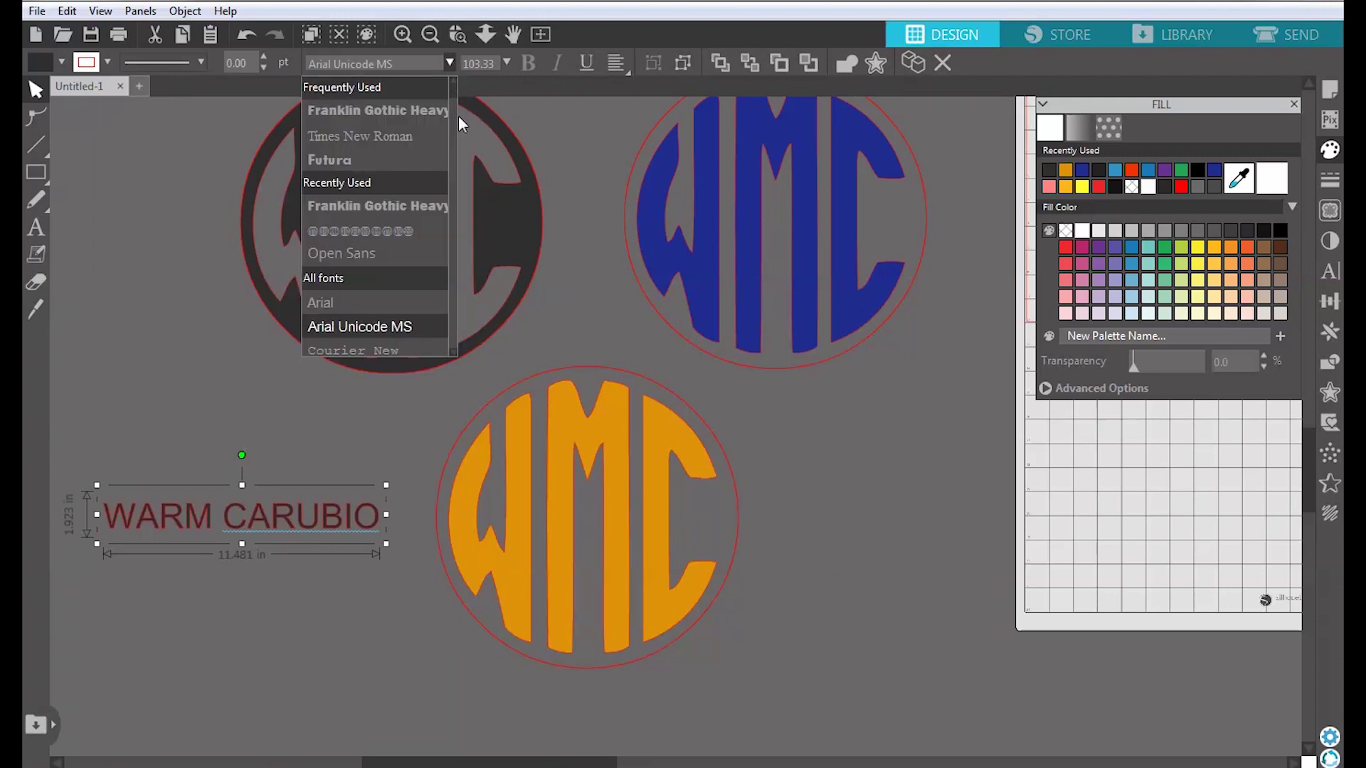
{"action": "left_click", "coordinate": [421, 110]}
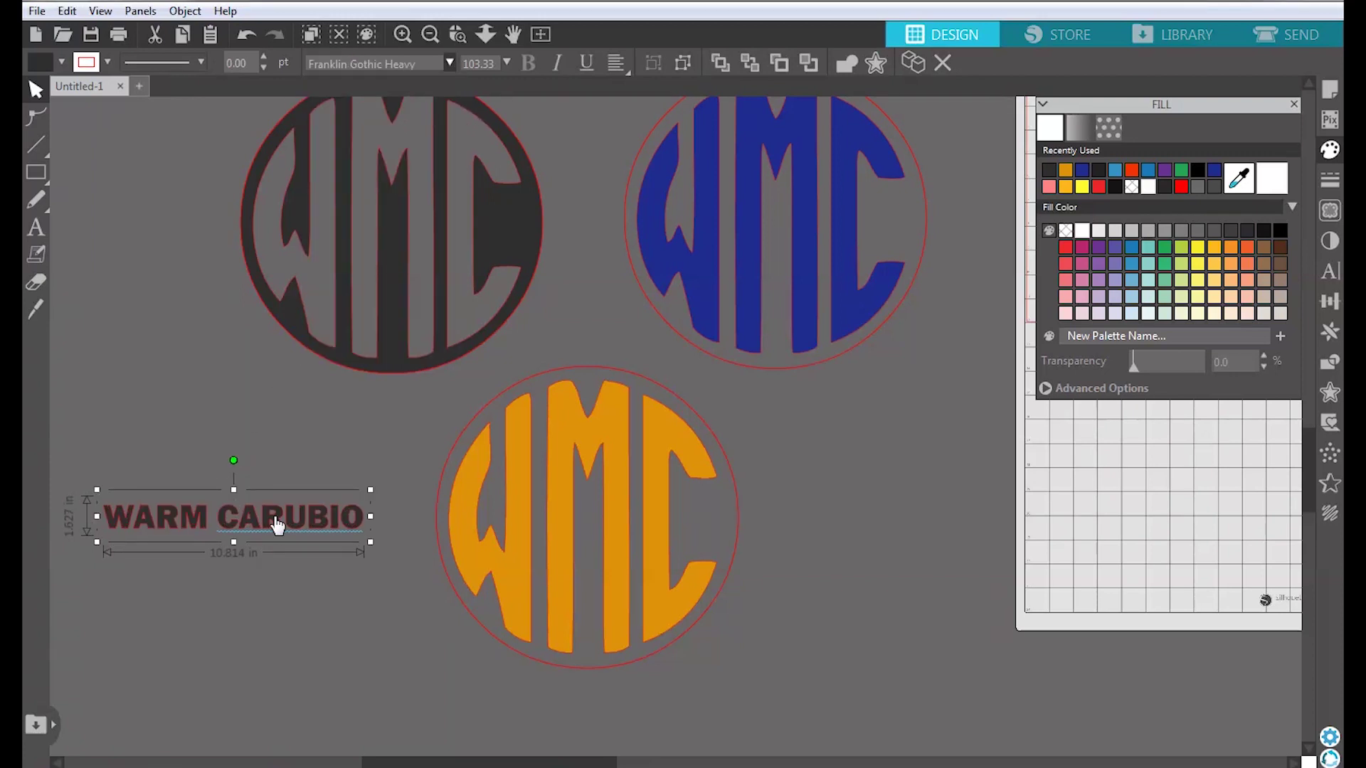
{"action": "left_click_drag", "start_coordinate": [313, 531], "coordinate": [1100, 544]}
Bend the WARM CARUBIO text onto the orange monogram's circle path.
{"action": "left_click_drag", "start_coordinate": [783, 640], "coordinate": [683, 567]}
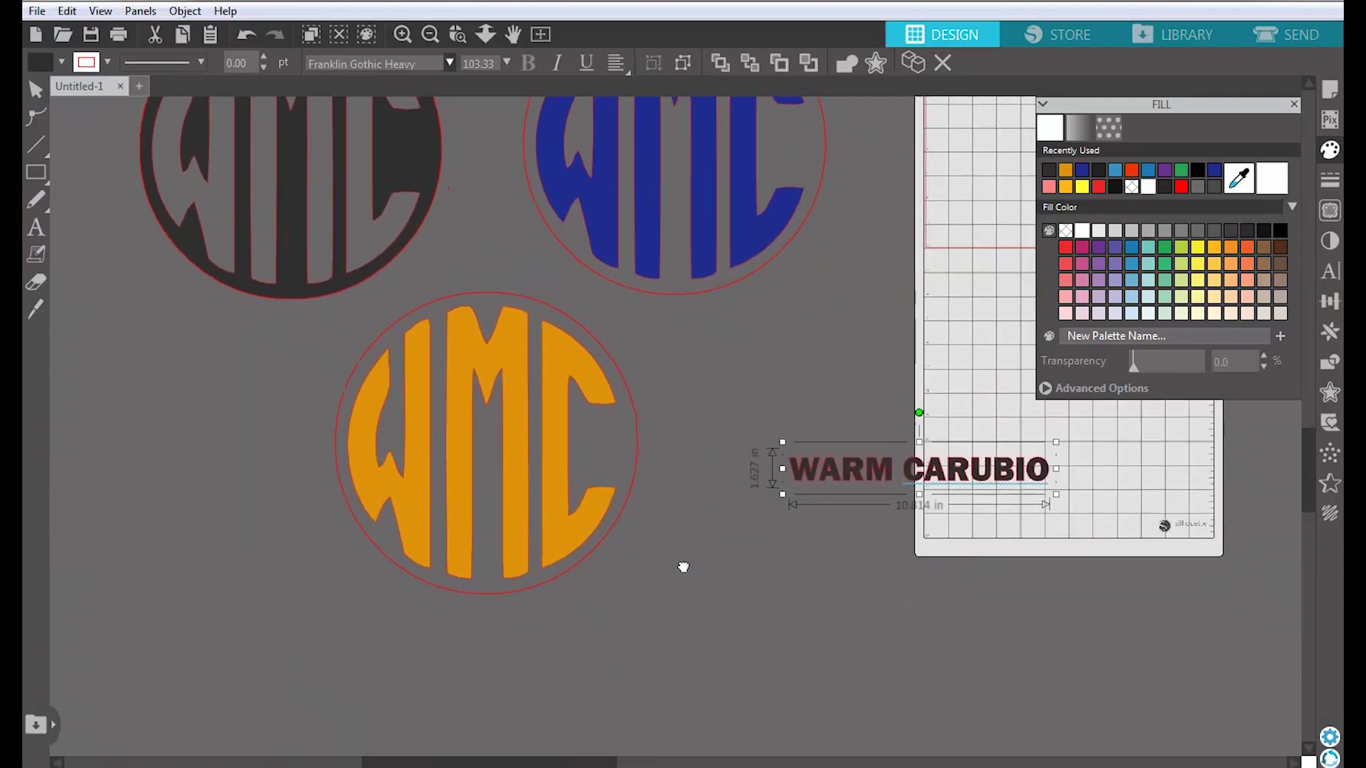
{"action": "scroll", "coordinate": [736, 548], "scroll_direction": "up", "scroll_amount": 1}
{"action": "scroll", "coordinate": [735, 550], "scroll_direction": "up", "scroll_amount": 1}
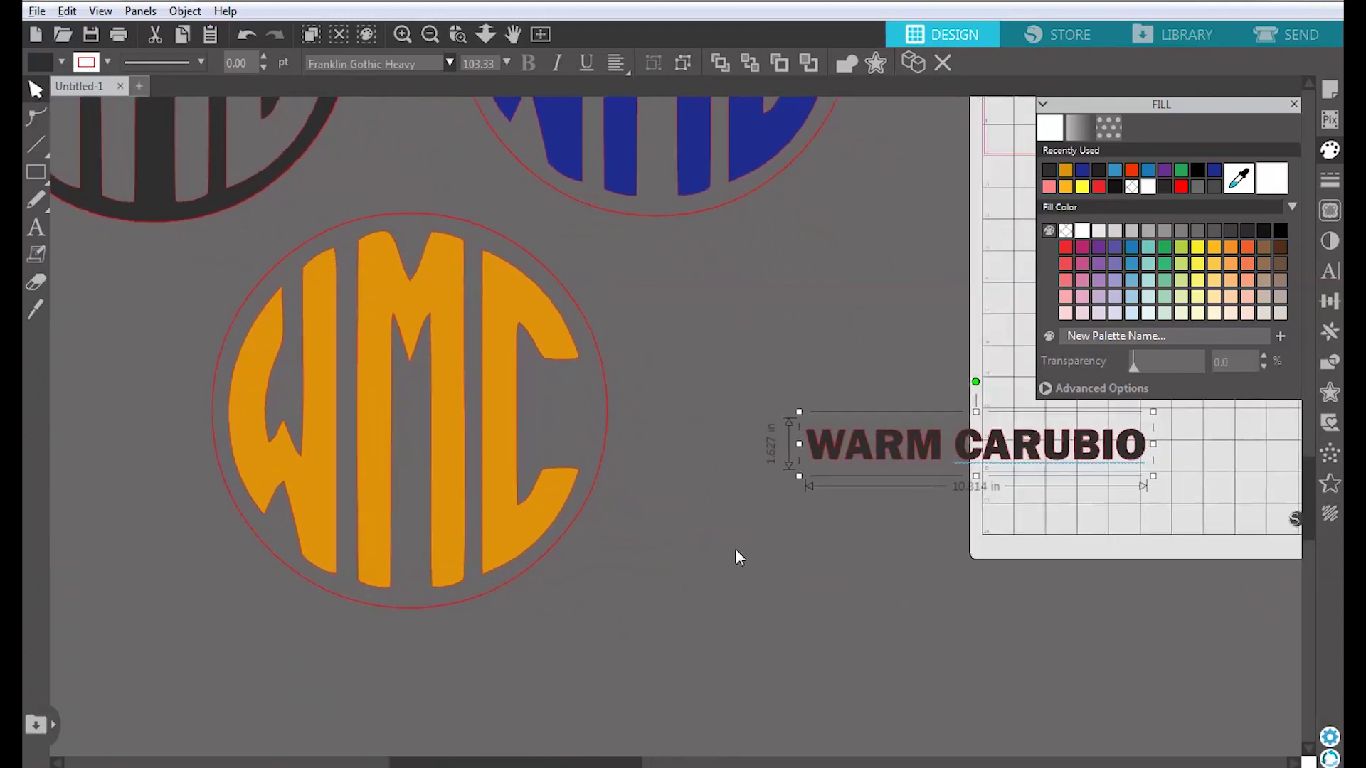
{"action": "scroll", "coordinate": [730, 530], "scroll_direction": "up", "scroll_amount": 2}
{"action": "left_click_drag", "start_coordinate": [721, 559], "coordinate": [727, 558]}
{"action": "left_click", "coordinate": [969, 632]}
{"action": "left_click", "coordinate": [972, 525]}
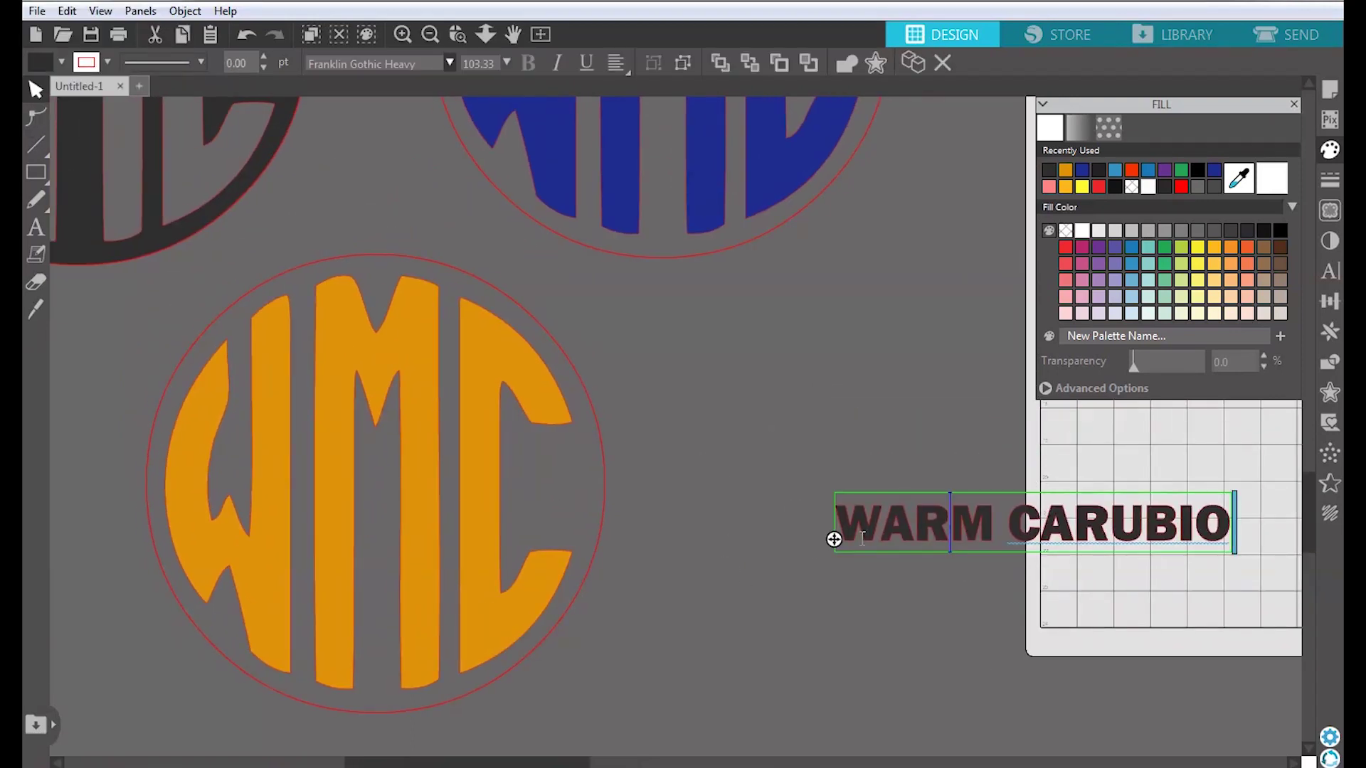
{"action": "left_click_drag", "start_coordinate": [848, 558], "coordinate": [322, 260]}
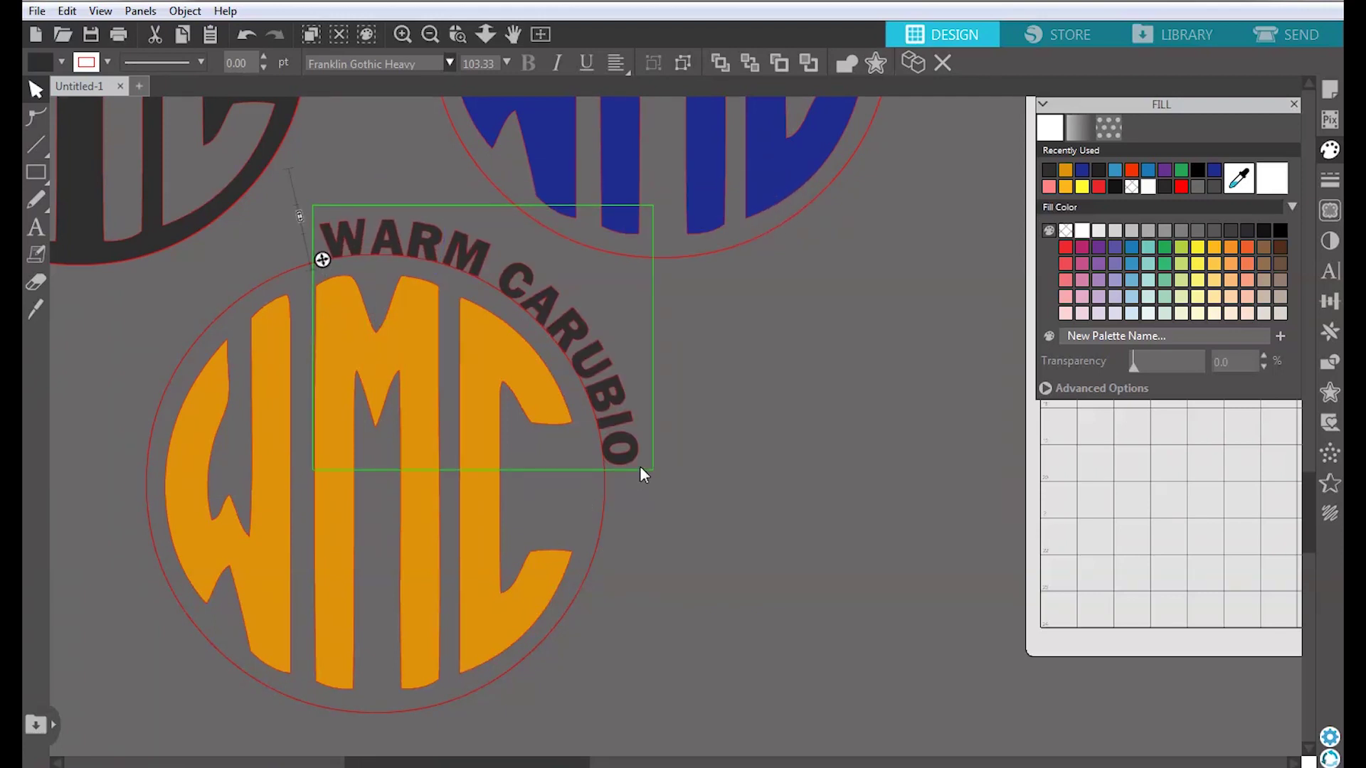
Extend the curved text with 'WARM CARUBIO WARM CARUBIOOOOOOOO' after CARUBIO.
{"action": "left_click", "coordinate": [608, 464]}
{"action": "type", "text": "WARM CAR"}
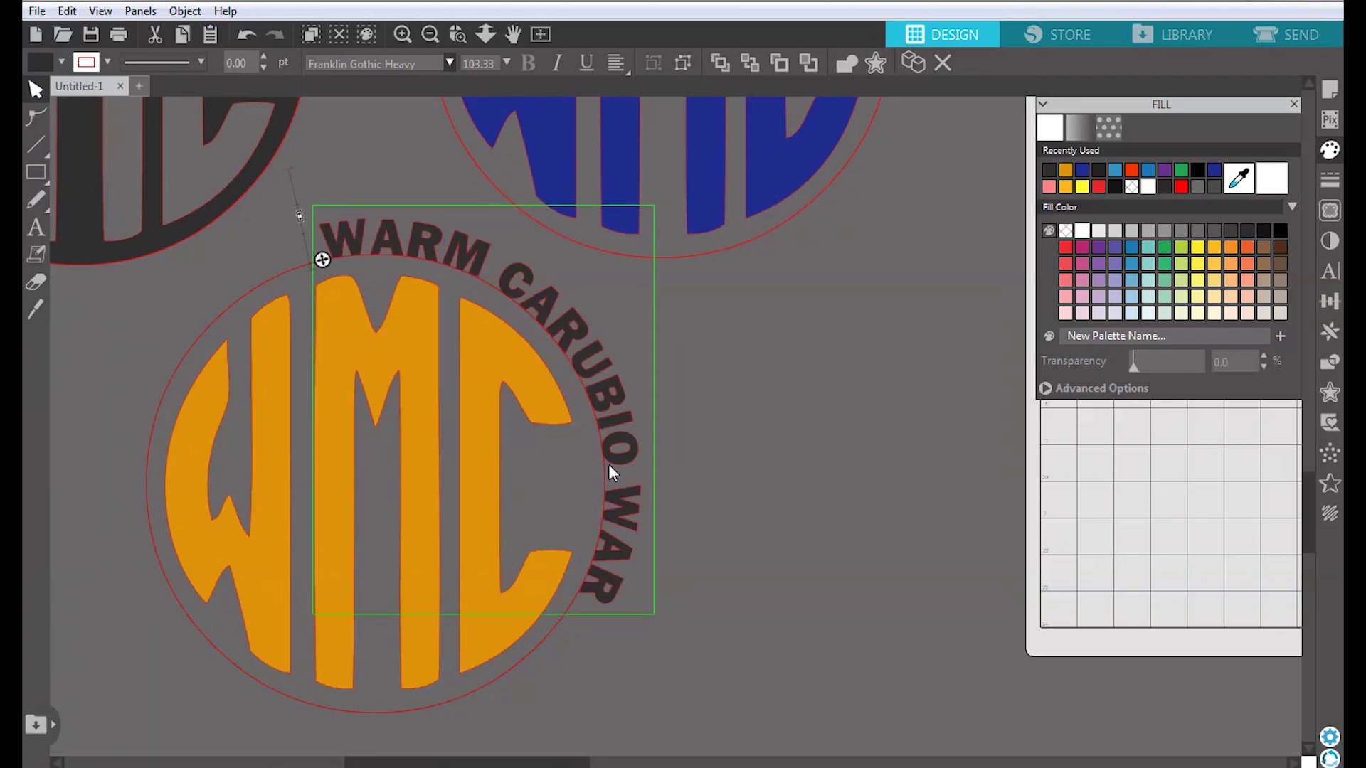
{"action": "type", "text": "UBIO"}
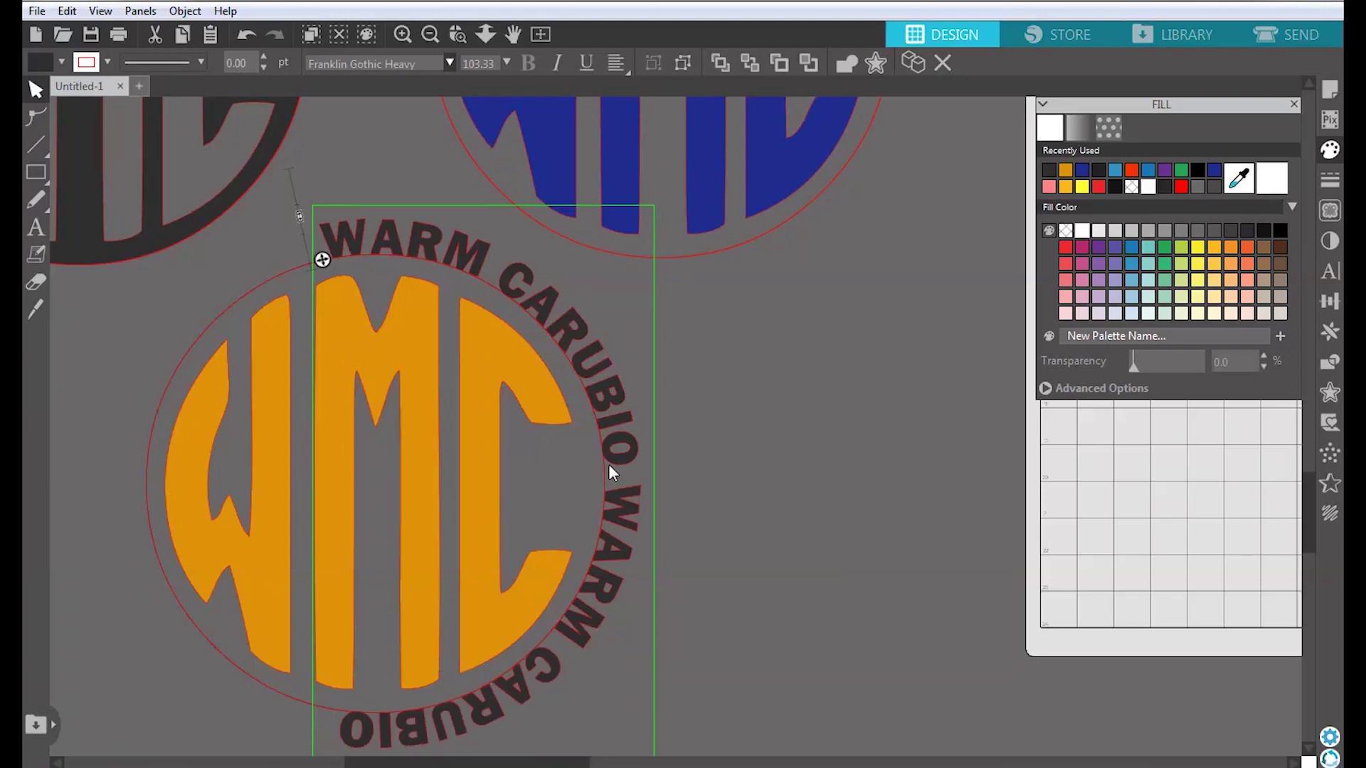
{"action": "type", "text": " WARM CA"}
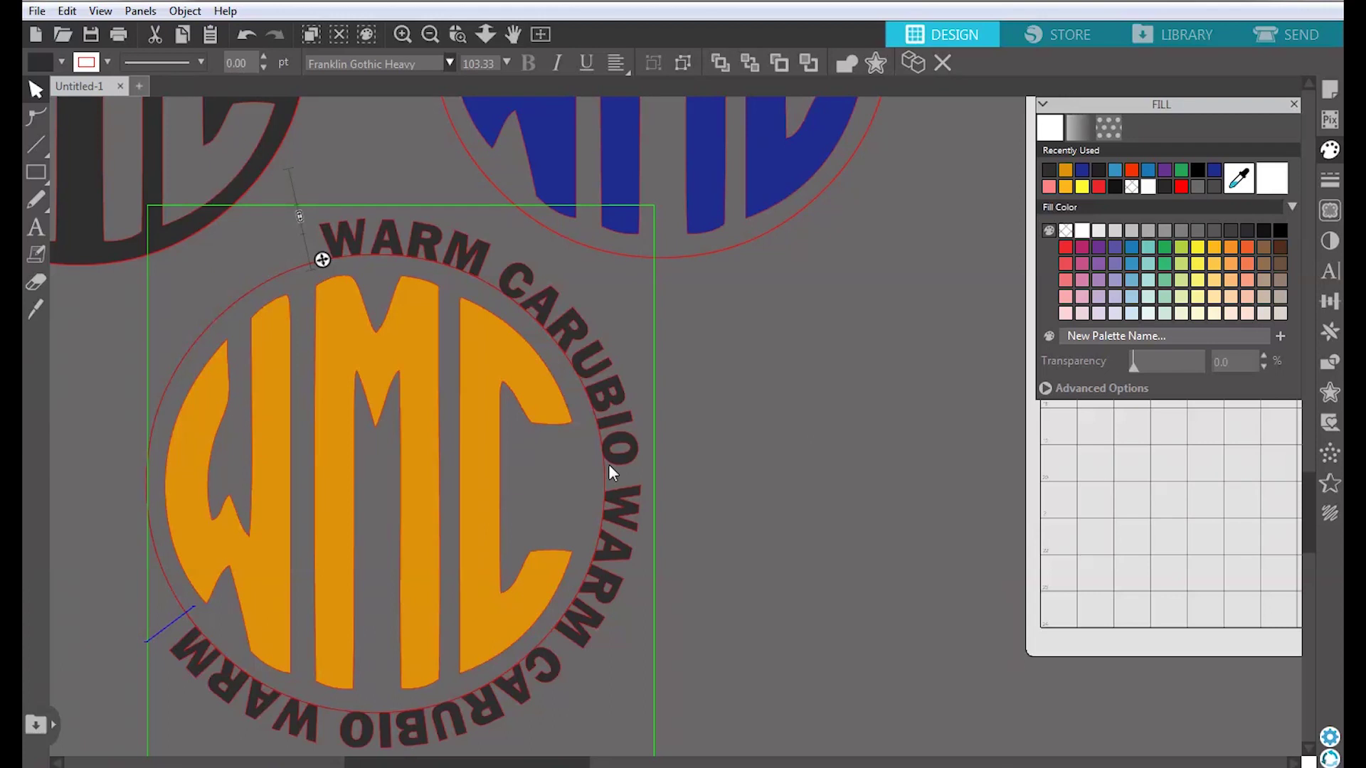
{"action": "type", "text": "RUBIO"}
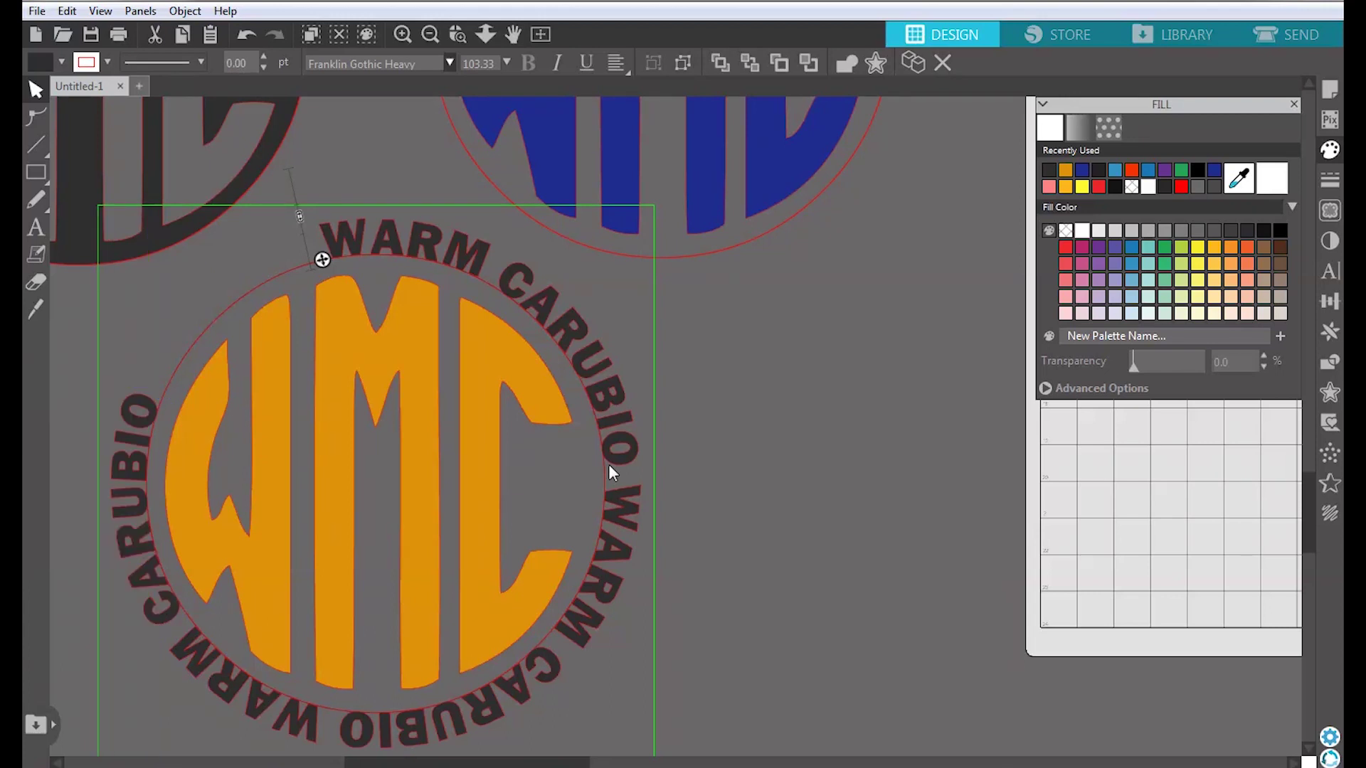
{"action": "type", "text": "OOOOOOO"}
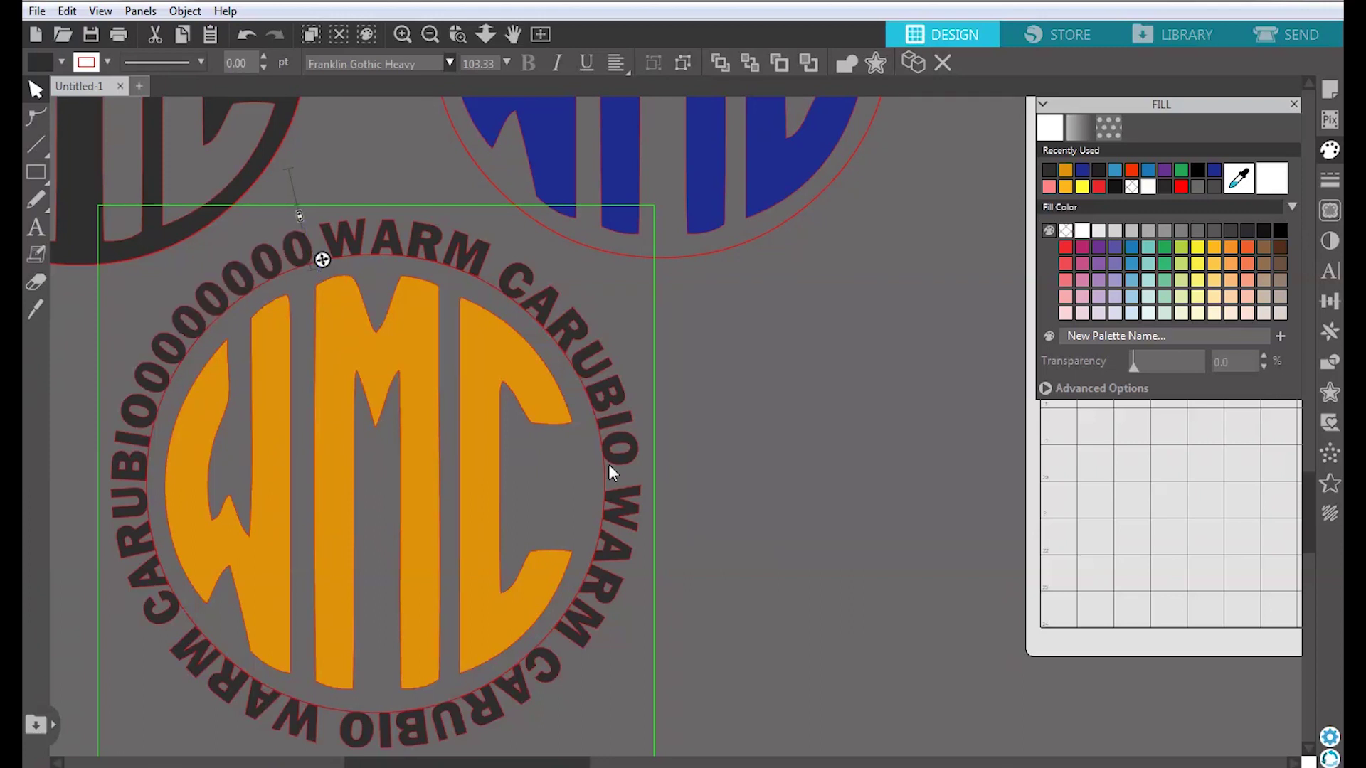
{"action": "left_click", "coordinate": [820, 455]}
{"action": "scroll", "coordinate": [785, 451], "scroll_direction": "down", "scroll_amount": 1}
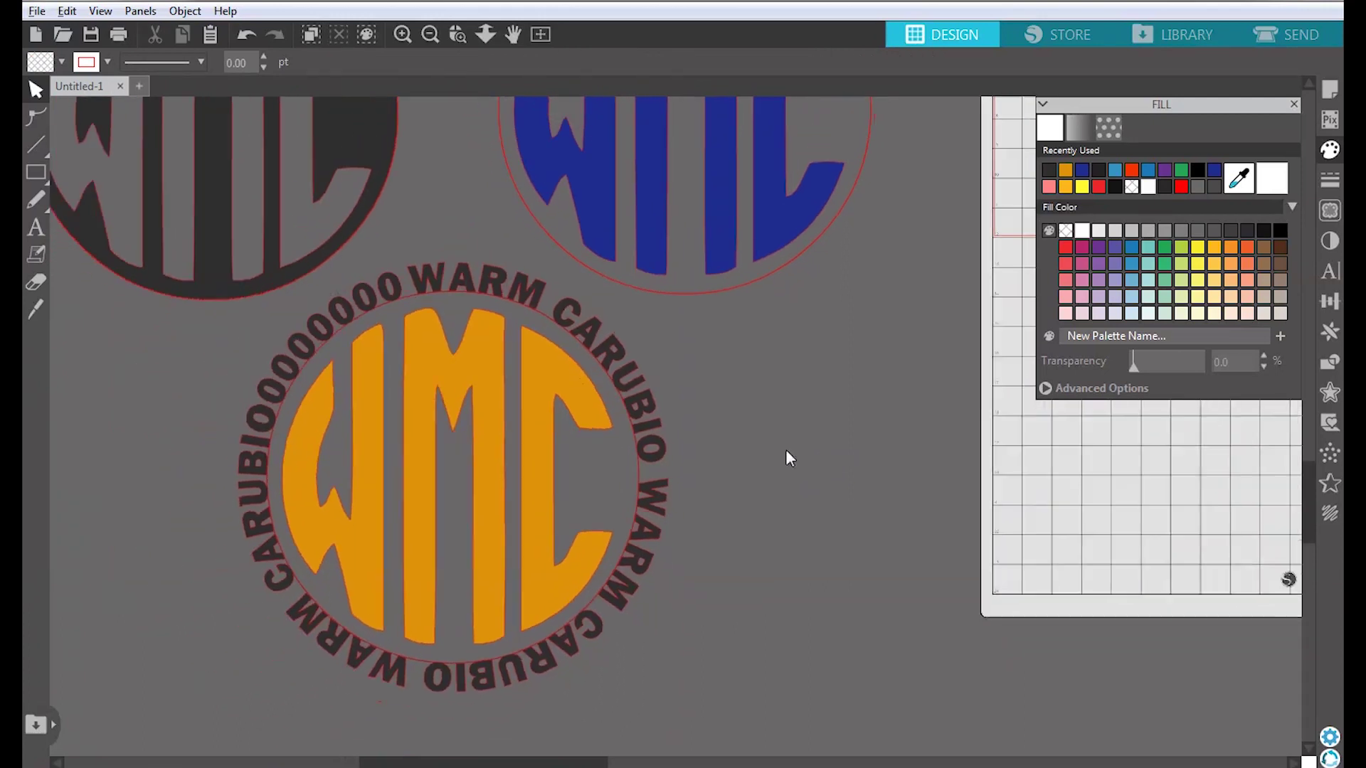
Delete the blue monogram's outer circle, leaving only the navy WMC letters, and close the Fill panel.
{"action": "scroll", "coordinate": [785, 450], "scroll_direction": "down", "scroll_amount": 2}
{"action": "left_click_drag", "start_coordinate": [899, 402], "coordinate": [798, 446]}
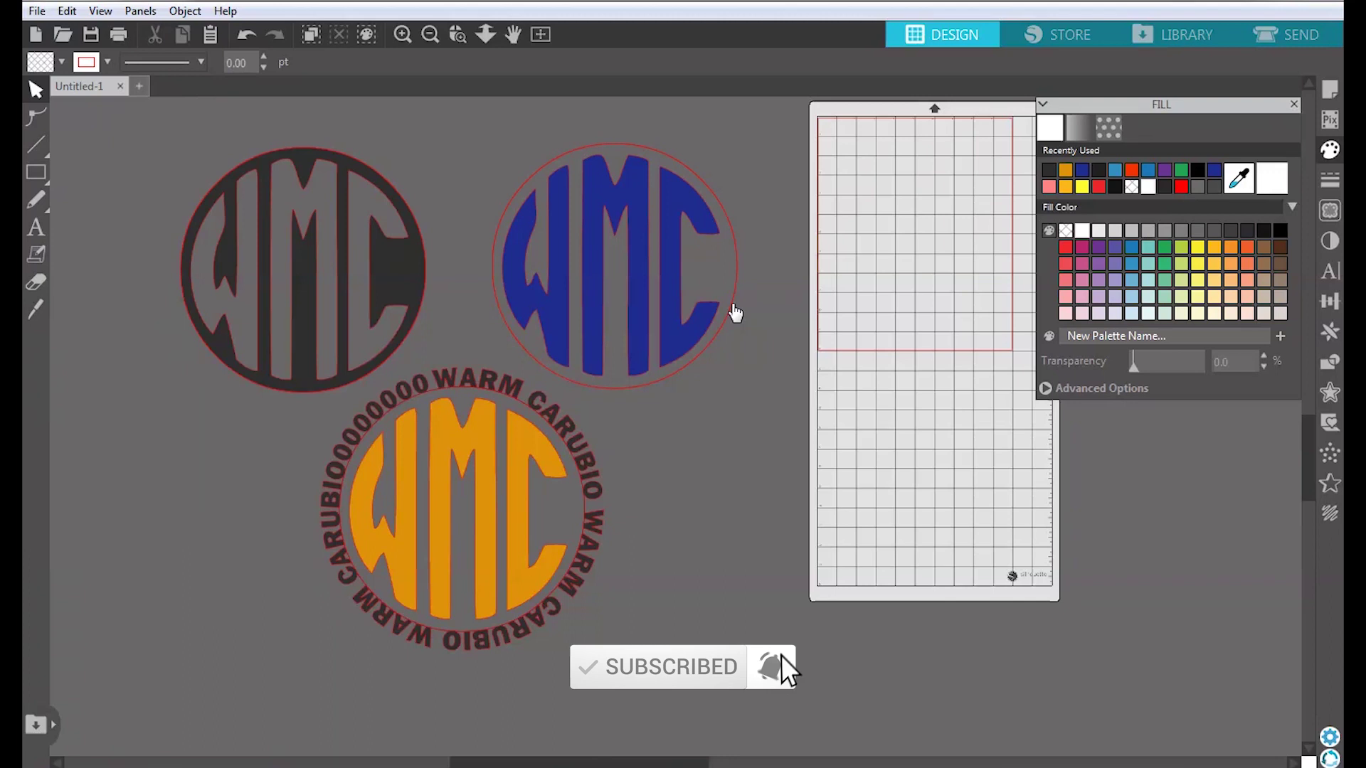
{"action": "left_click", "coordinate": [732, 305]}
{"action": "right_click", "coordinate": [732, 304]}
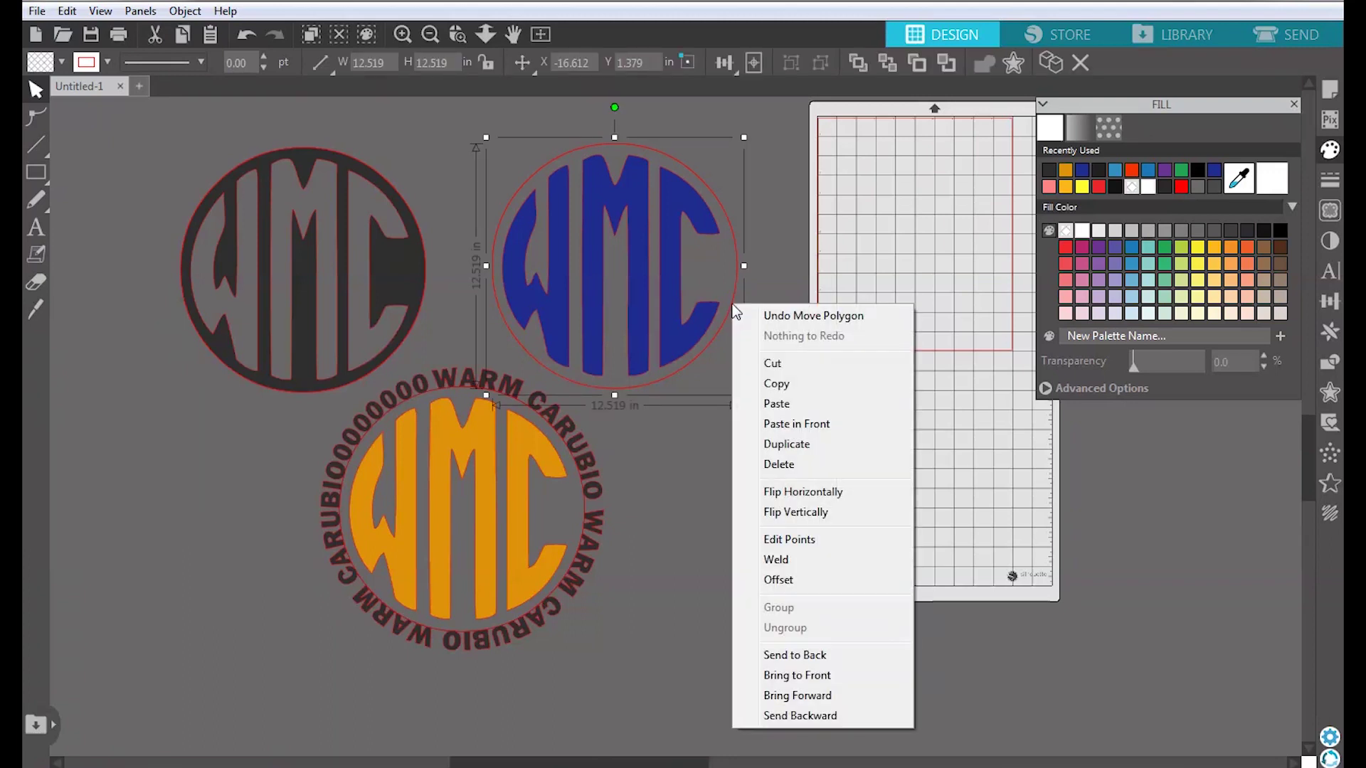
{"action": "left_click", "coordinate": [776, 242]}
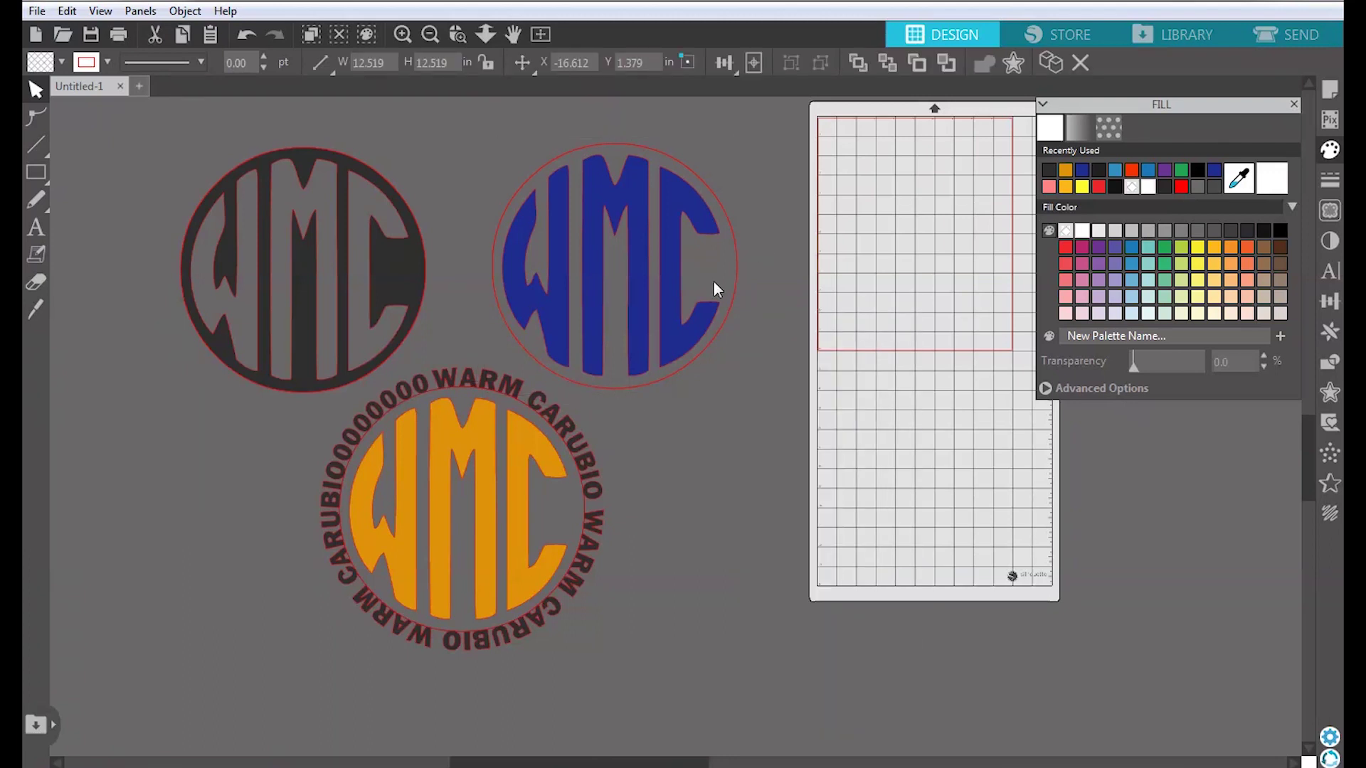
{"action": "left_click_drag", "start_coordinate": [733, 301], "coordinate": [759, 241]}
{"action": "left_click", "coordinate": [697, 182]}
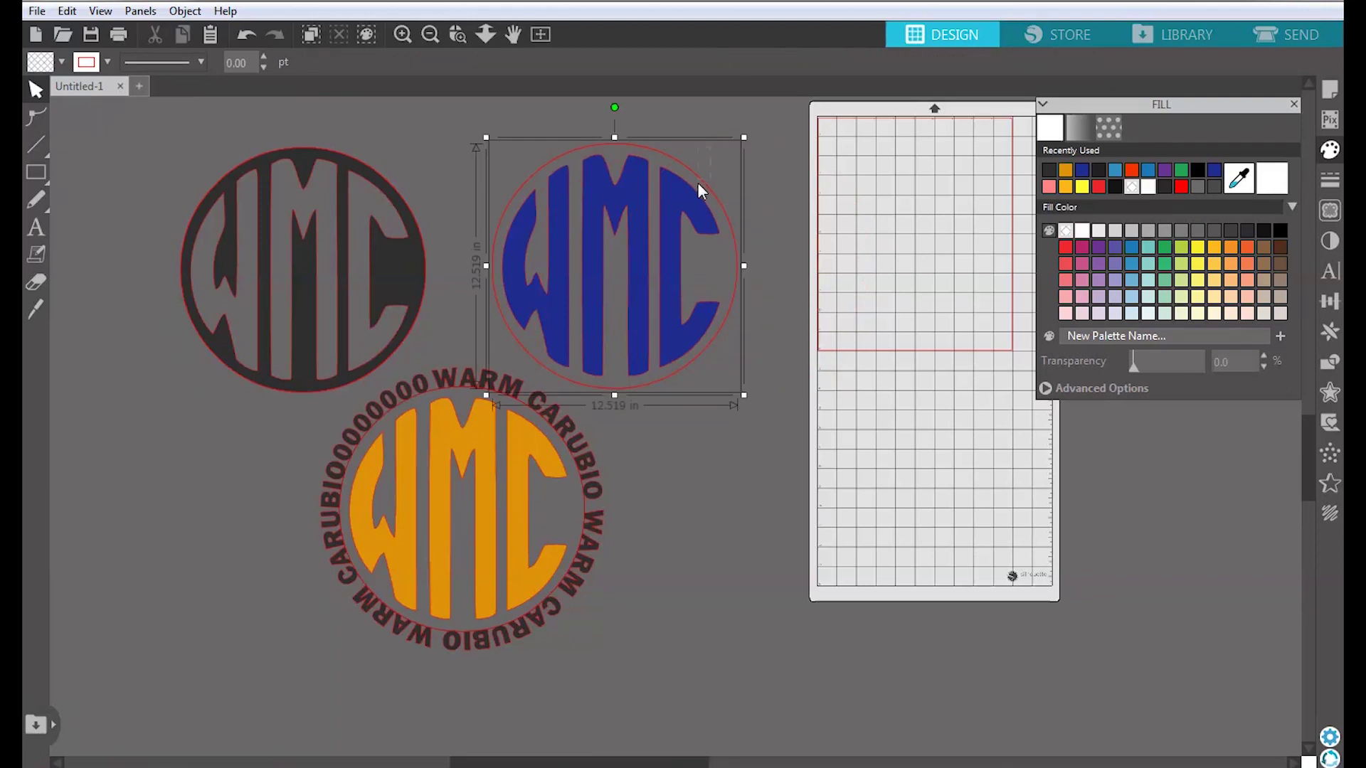
{"action": "right_click", "coordinate": [714, 184]}
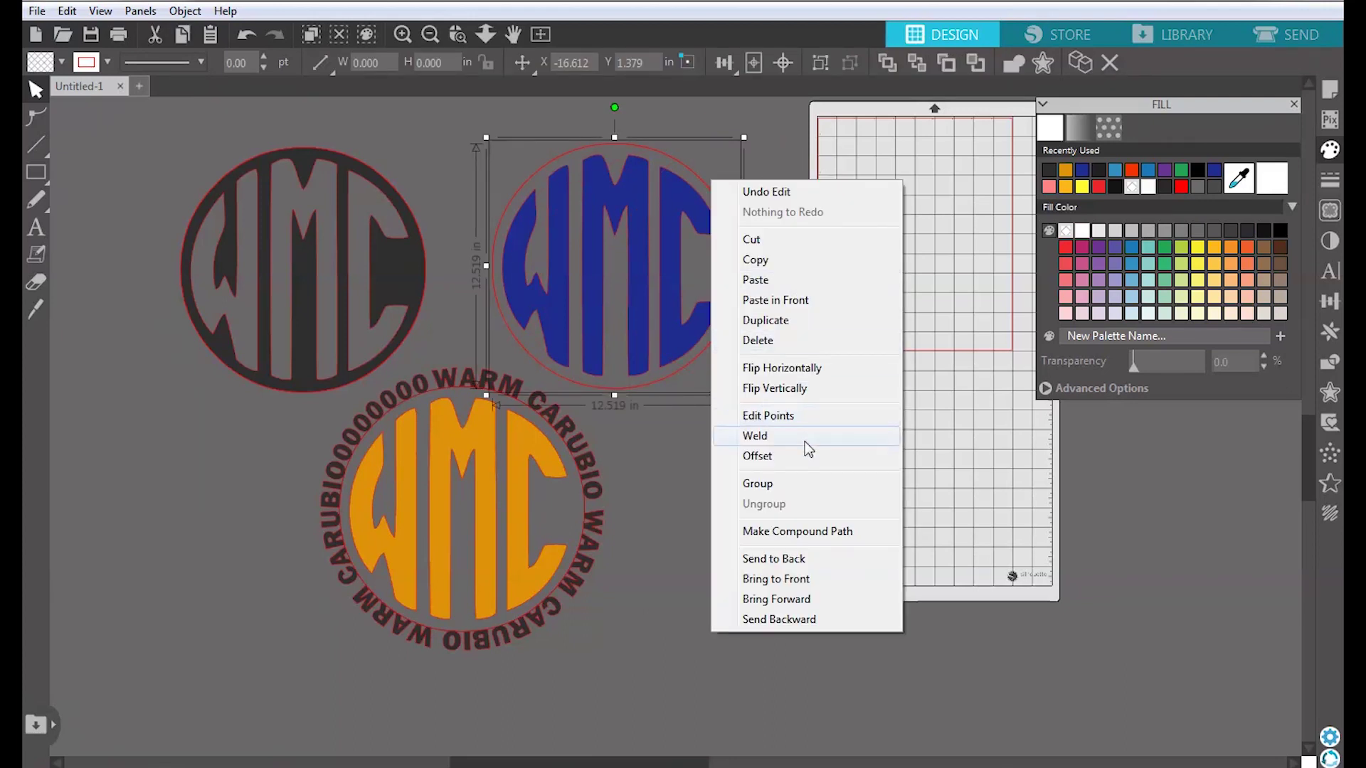
{"action": "left_click", "coordinate": [805, 340]}
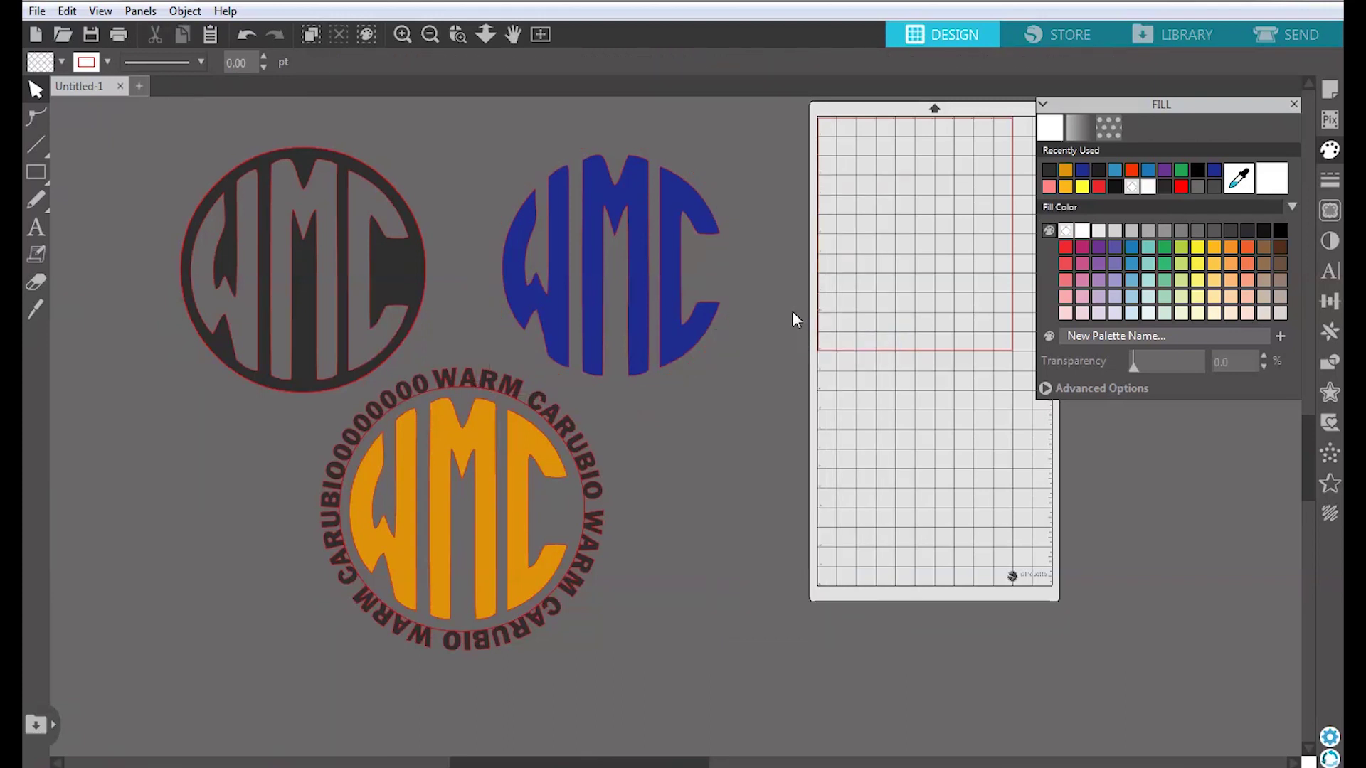
{"action": "left_click", "coordinate": [1293, 105]}
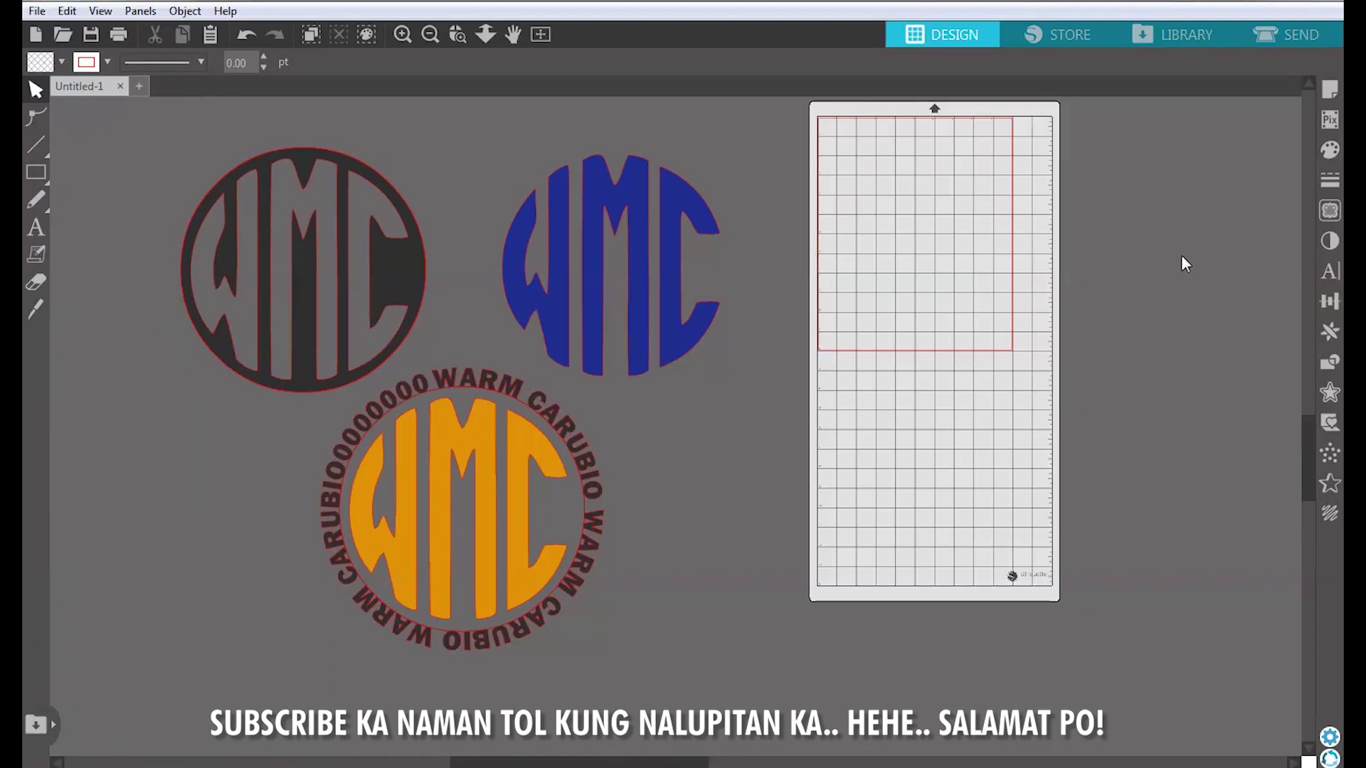